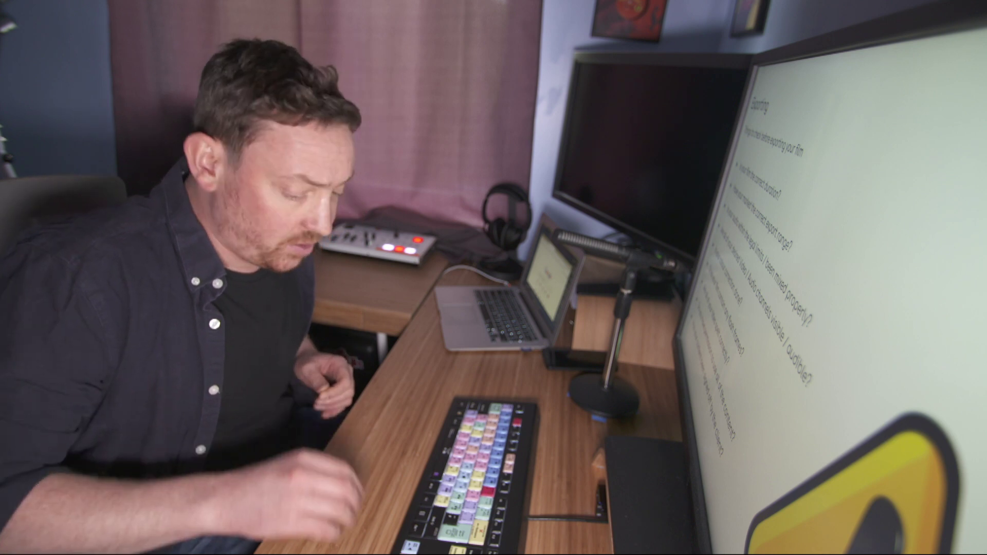
pyautogui.press('Right')
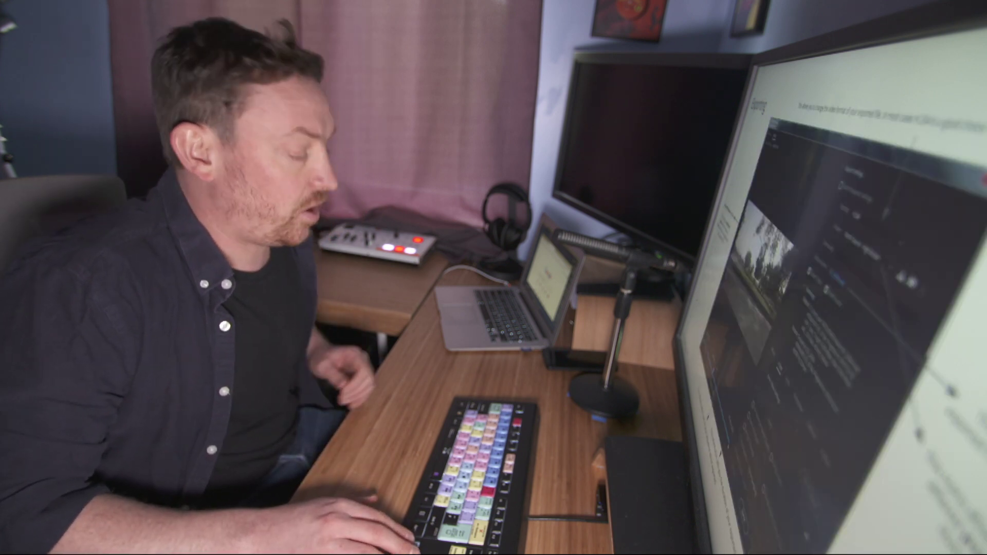
pyautogui.press('Escape')
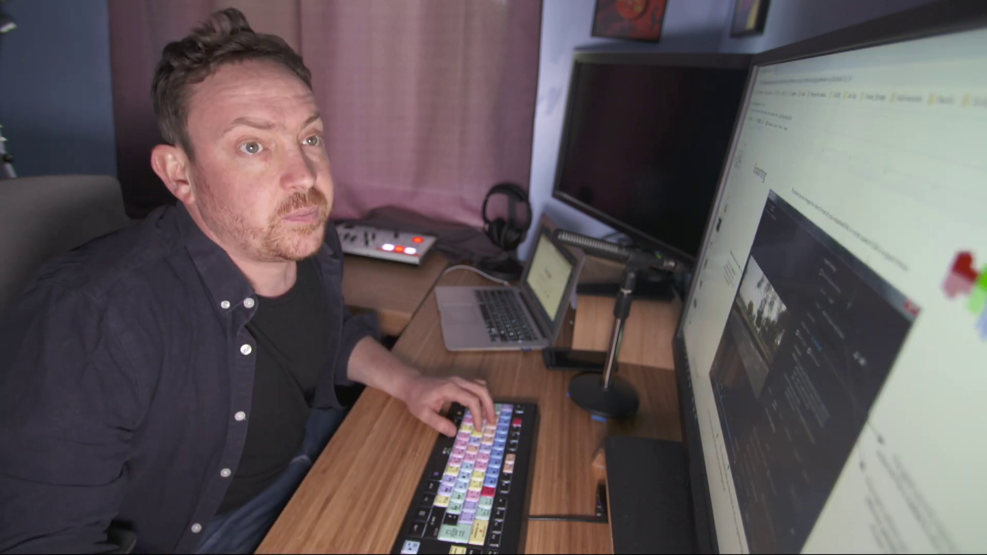
pyautogui.hotkey('alt', 'Tab')
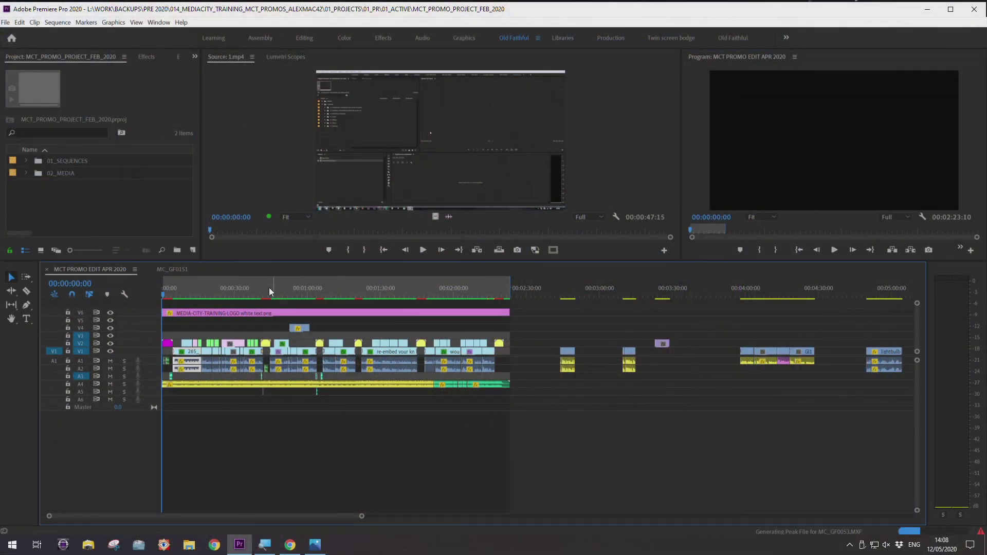
# Zoom out the MCT PROMO EDIT APR 2020 timeline and lower the divider between its video and audio tracks
pyautogui.click(252, 281)
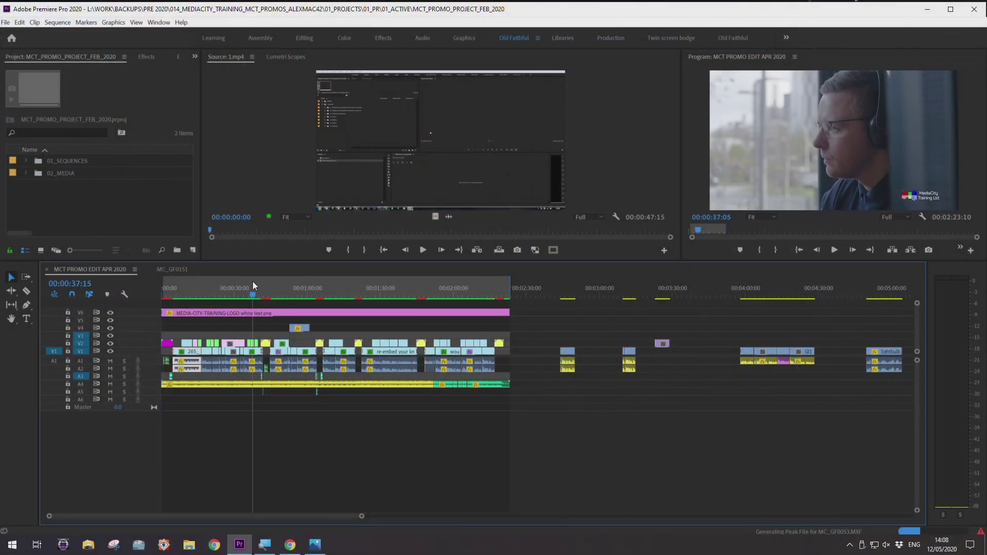
pyautogui.press('-')
pyautogui.moveTo(255, 282)
pyautogui.mouseDown()
pyautogui.moveTo(171, 287)
pyautogui.moveTo(264, 264)
pyautogui.moveTo(264, 273)
pyautogui.mouseUp()
pyautogui.hotkey('shift', 'i')
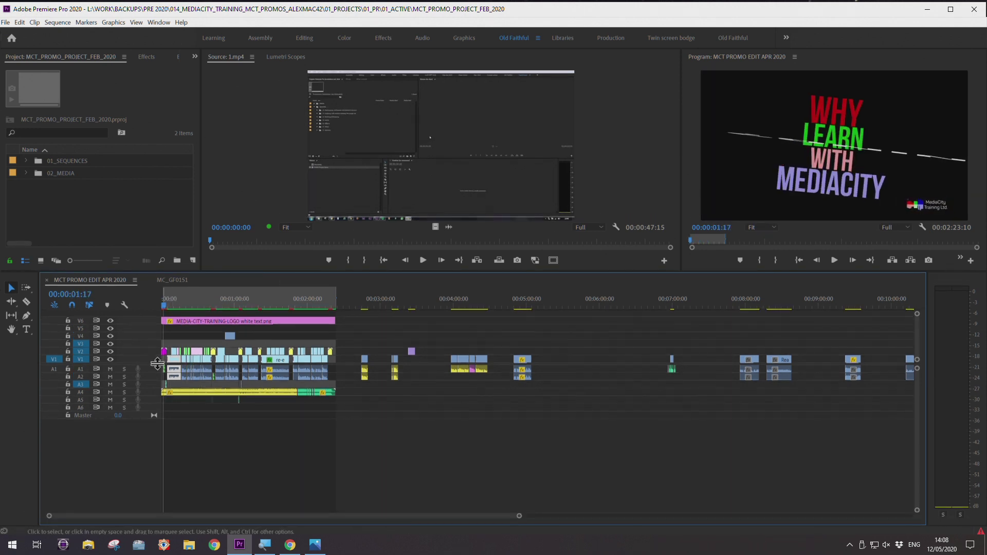
pyautogui.moveTo(145, 364); pyautogui.dragTo(145, 382)
# Return the playhead to the start of the sequence and play its opening
pyautogui.moveTo(193, 309); pyautogui.dragTo(165, 307)
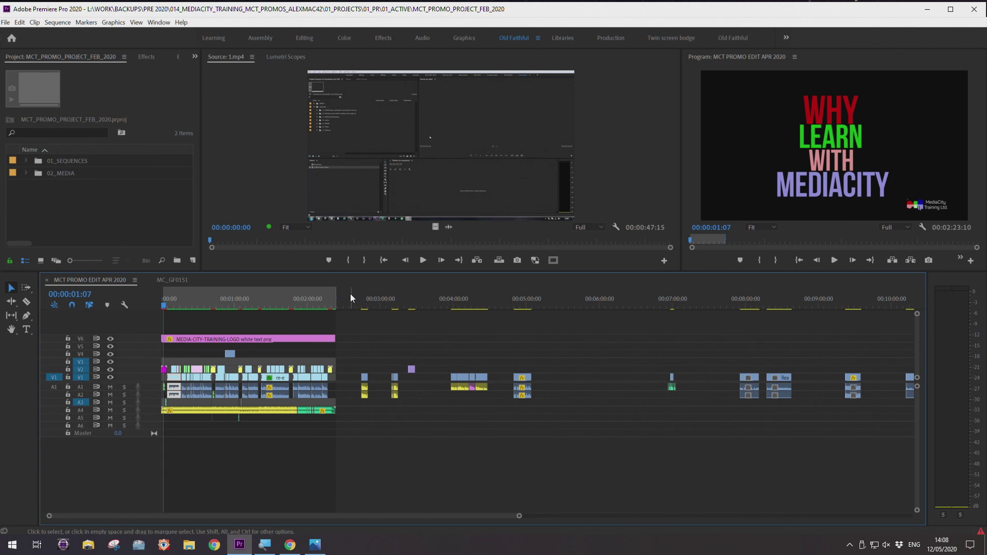
pyautogui.moveTo(195, 300); pyautogui.dragTo(147, 307)
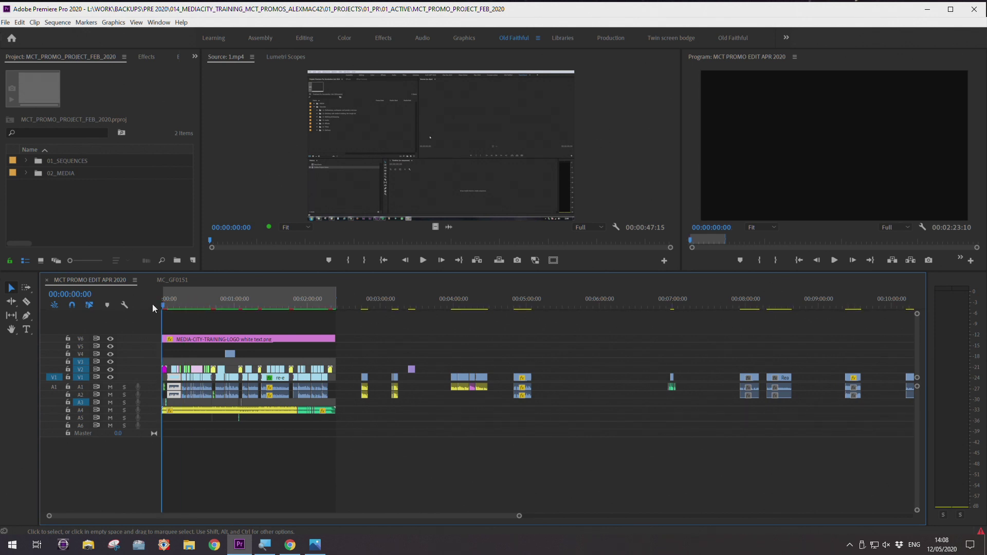
pyautogui.press('space')
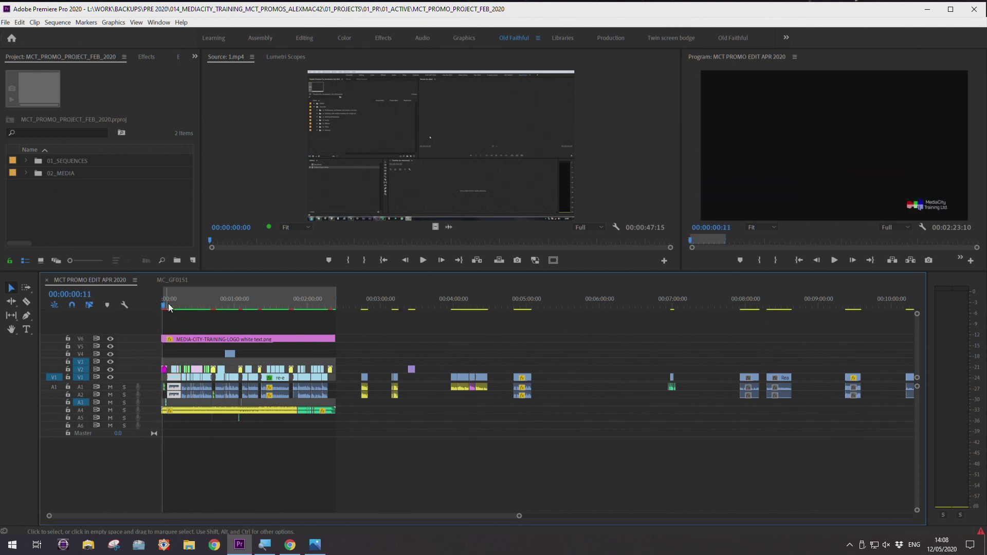
# Widen the Program Monitor and scrub through roughly the first 19 seconds of the edit, returning to the sequence start
pyautogui.moveTo(682, 261); pyautogui.dragTo(590, 260)
pyautogui.moveTo(221, 307); pyautogui.dragTo(147, 303)
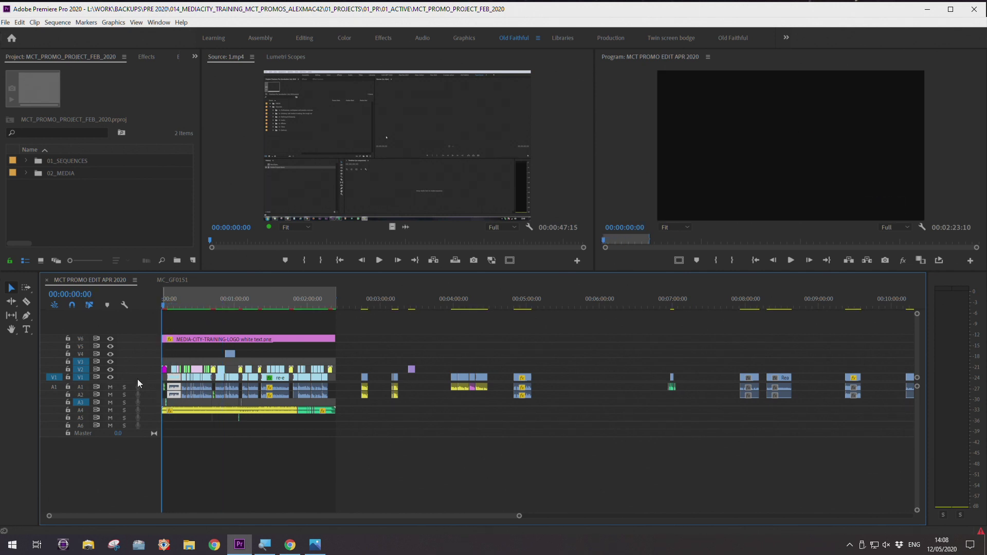
pyautogui.scroll(1, 147, 386)
pyautogui.click(188, 306)
pyautogui.moveTo(187, 306); pyautogui.dragTo(186, 304)
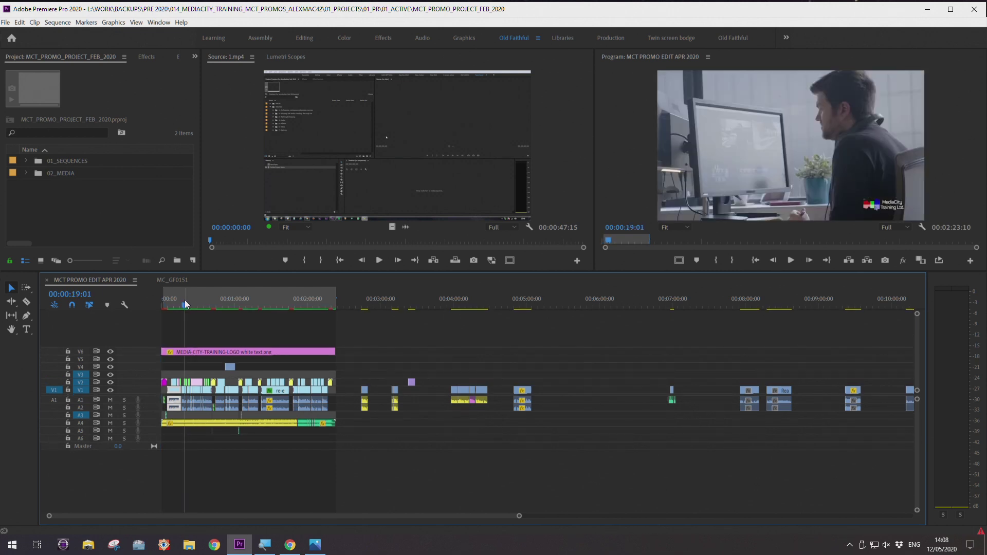
pyautogui.moveTo(184, 301); pyautogui.dragTo(164, 302)
# Make the Source and Program Monitors taller above the timeline and return the playhead to the sequence start
pyautogui.moveTo(356, 278); pyautogui.dragTo(356, 288)
pyautogui.click(185, 303)
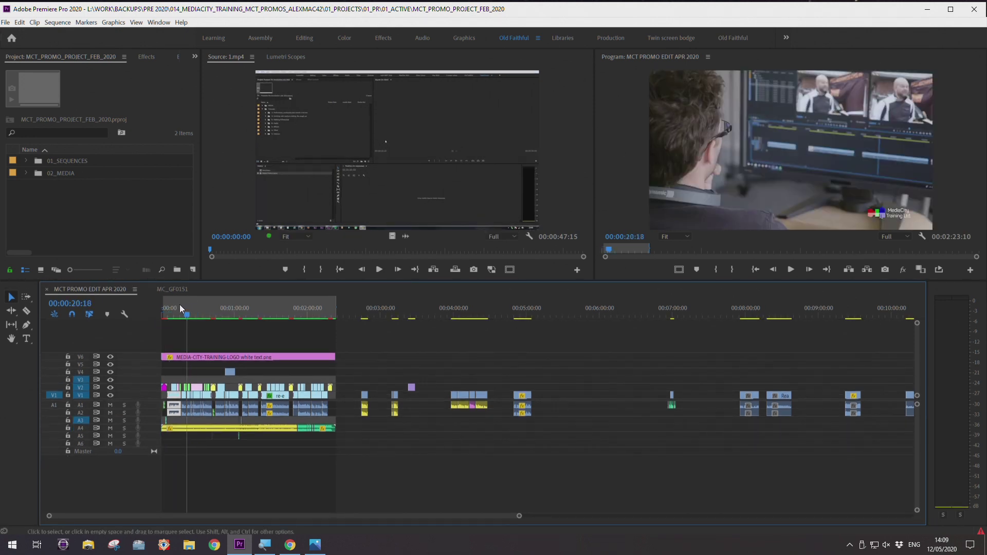
pyautogui.moveTo(180, 304); pyautogui.dragTo(146, 311)
pyautogui.moveTo(263, 282); pyautogui.dragTo(263, 288)
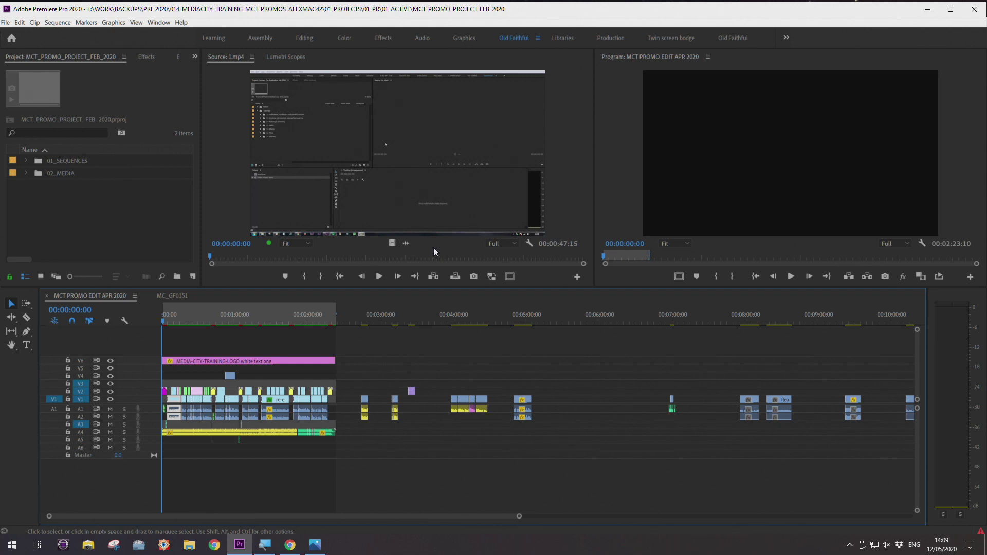
pyautogui.moveTo(177, 319); pyautogui.dragTo(158, 325)
pyautogui.moveTo(608, 289); pyautogui.dragTo(605, 308)
pyautogui.moveTo(280, 338); pyautogui.dragTo(185, 339)
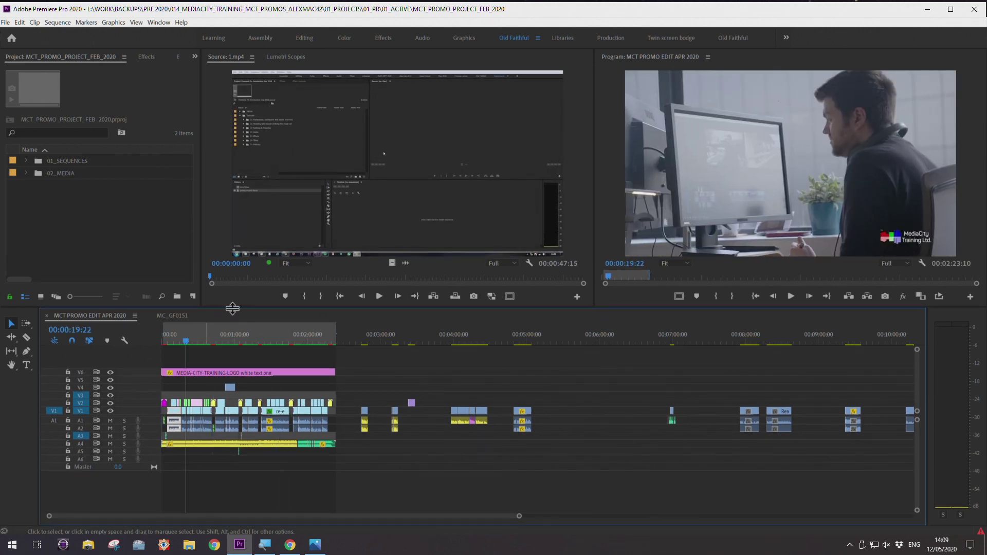
pyautogui.moveTo(234, 308); pyautogui.dragTo(162, 325)
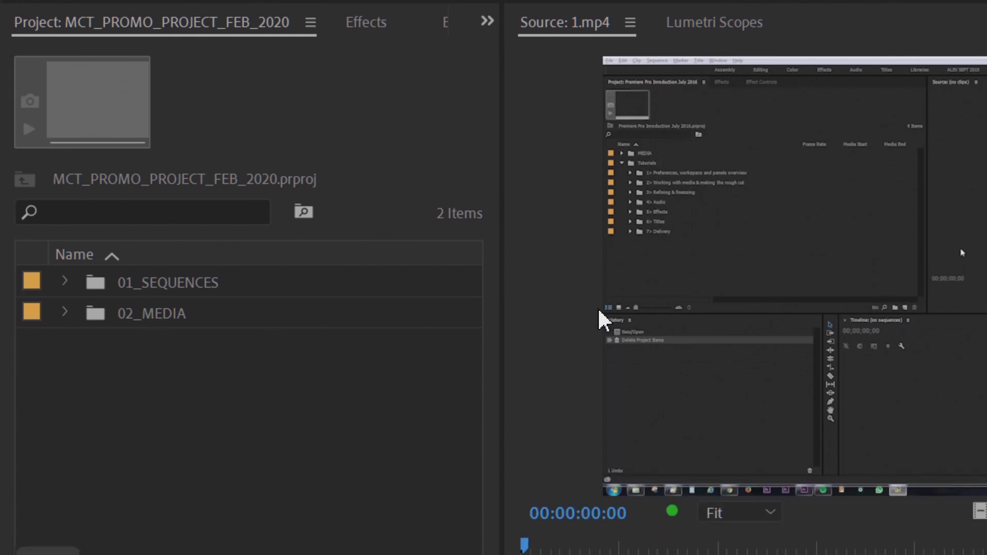
# Widen the Project panel and expand the 02_MEDIA bin, keeping its 01_RUSHES bin collapsed
pyautogui.moveTo(502, 335); pyautogui.dragTo(569, 335)
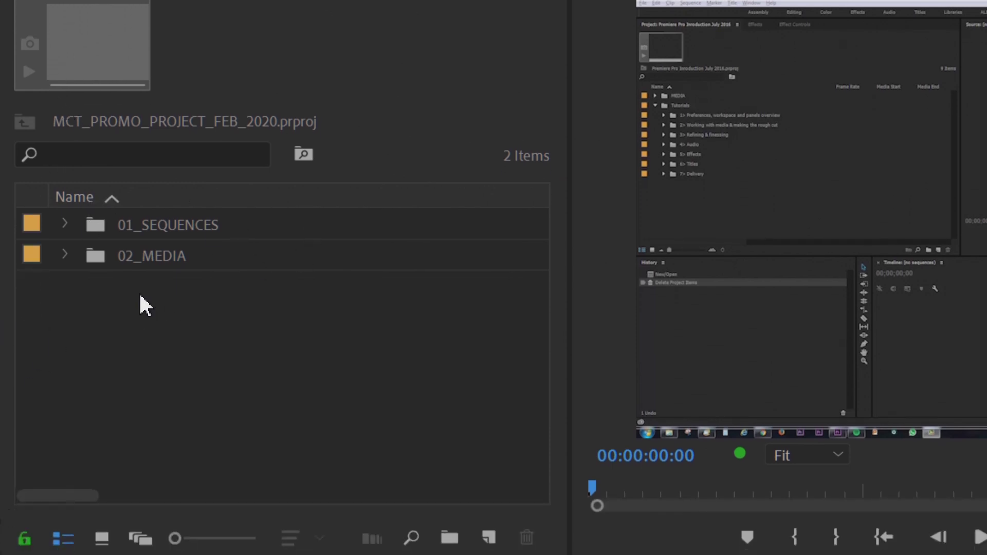
pyautogui.click(119, 226)
pyautogui.click(125, 280)
pyautogui.click(135, 224)
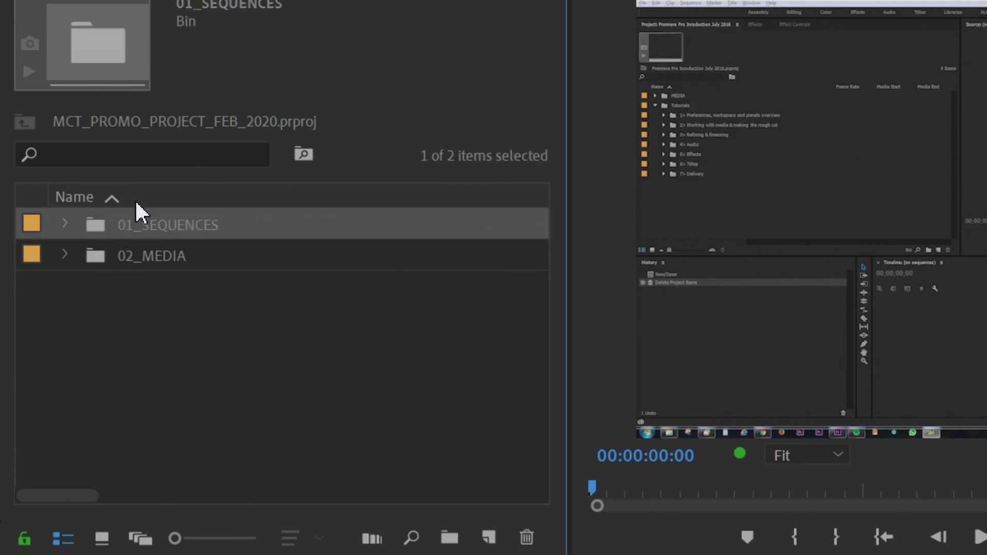
pyautogui.click(107, 255)
pyautogui.click(66, 255)
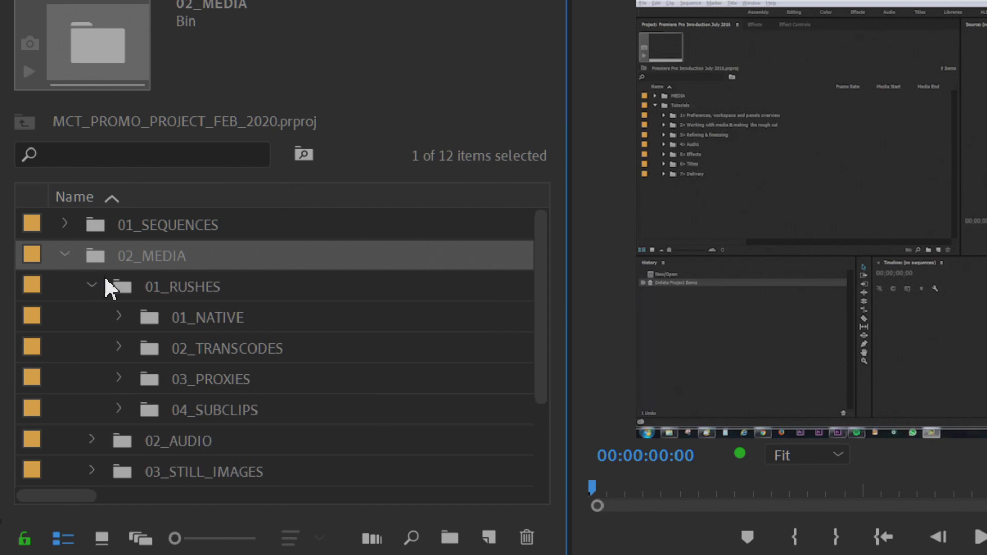
pyautogui.click(93, 284)
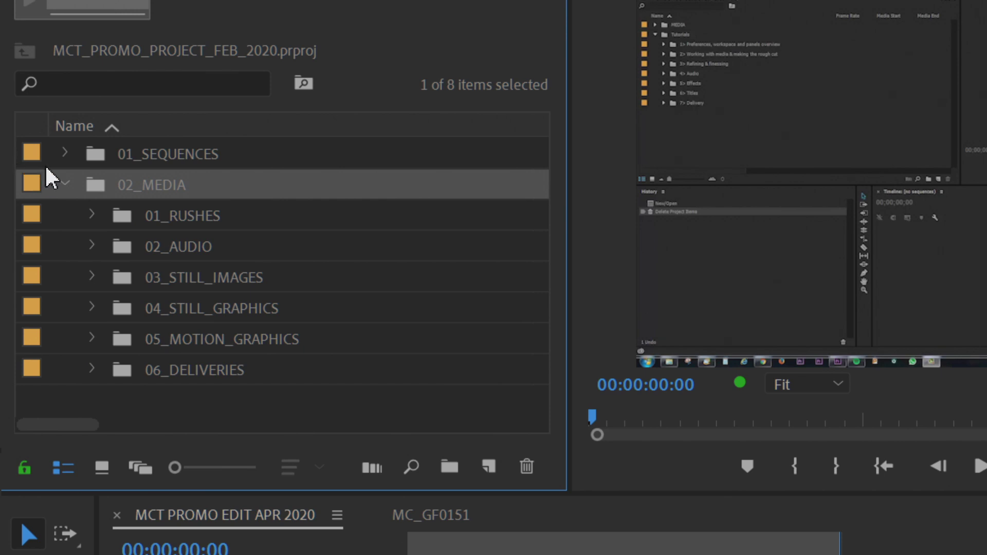
# Look through the native, transcodes, proxies and subclips bins inside 01_RUSHES and collapse it again
pyautogui.click(92, 218)
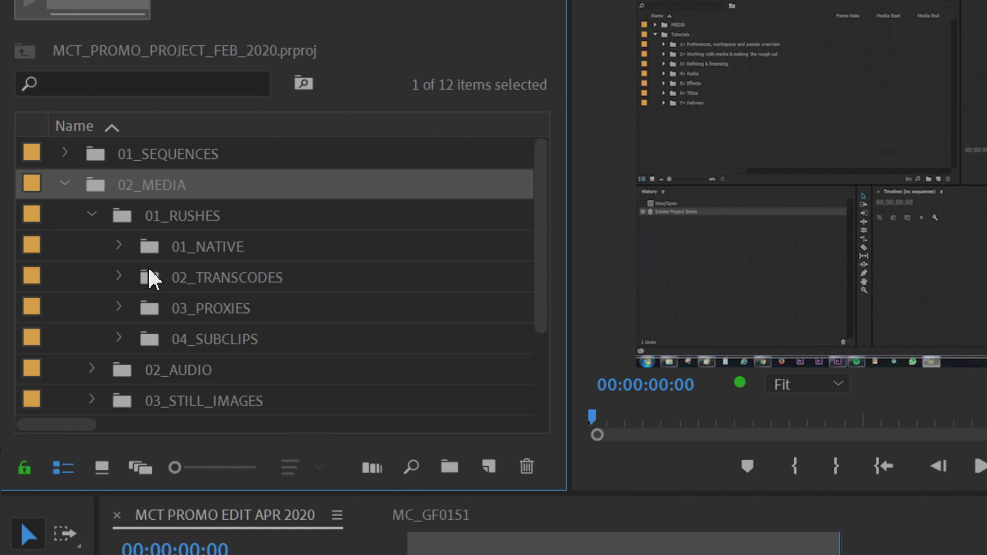
pyautogui.click(170, 244)
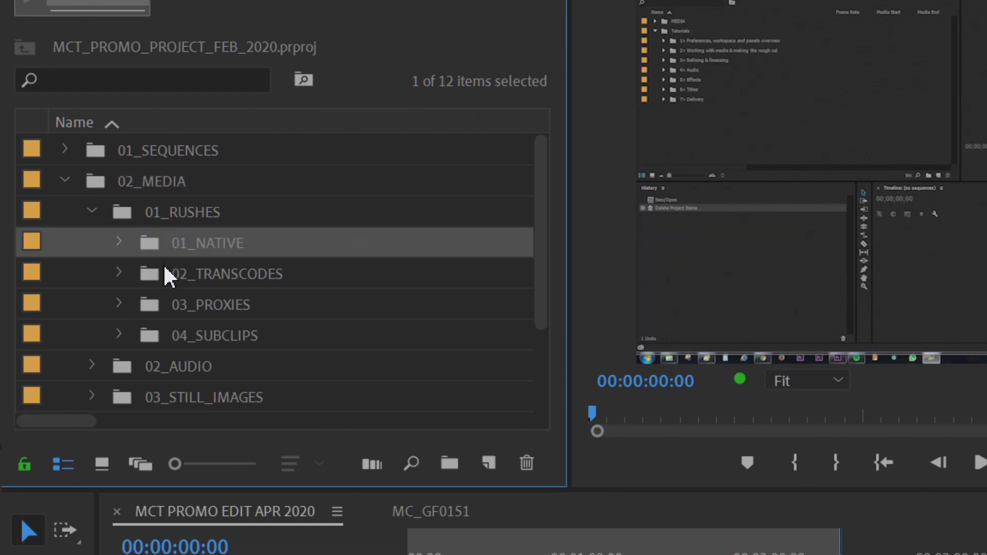
pyautogui.click(169, 278)
pyautogui.click(221, 315)
pyautogui.click(220, 342)
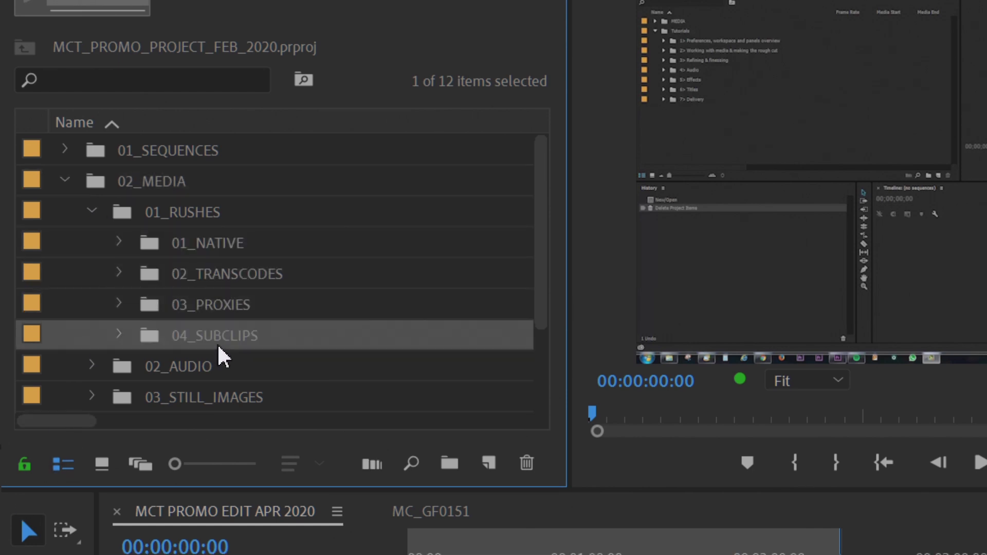
pyautogui.click(93, 213)
# Look at the sub-bins of 02_AUDIO and collapse both 02_AUDIO and its parent 02_MEDIA bin
pyautogui.click(95, 243)
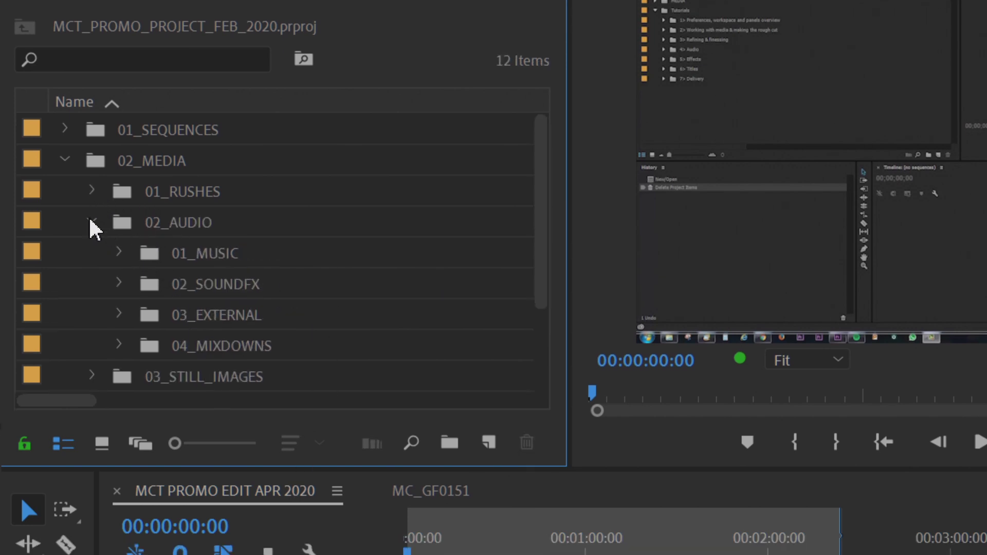
pyautogui.click(93, 222)
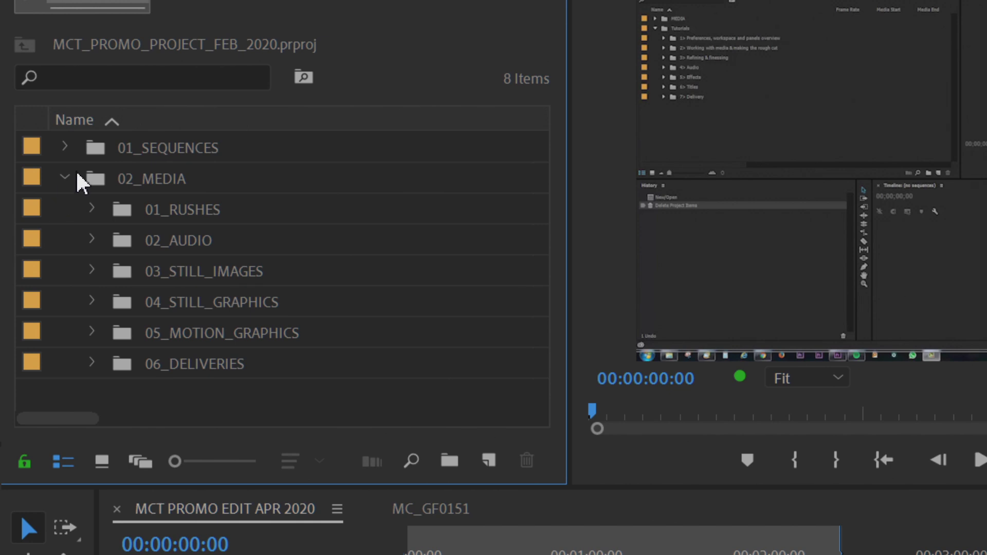
pyautogui.click(75, 175)
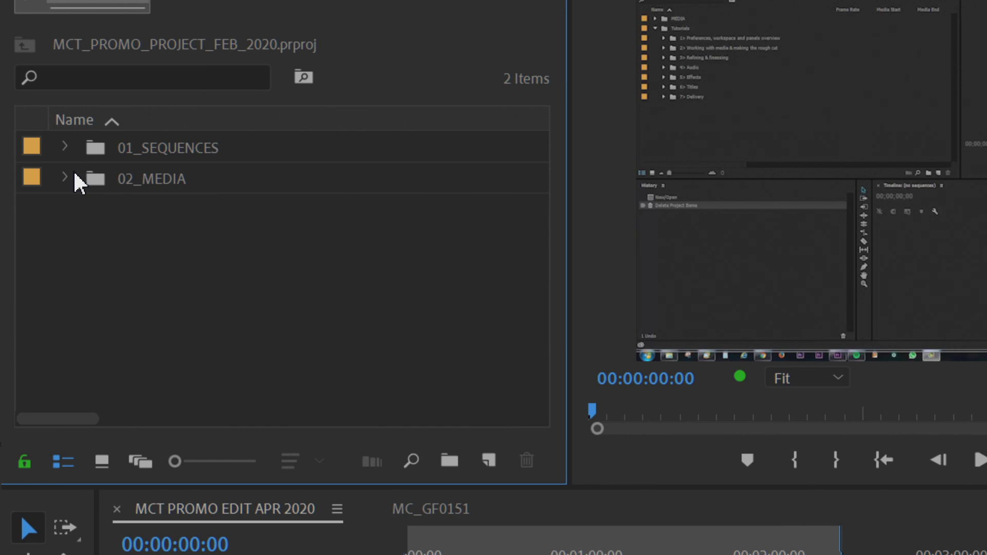
# Toggle individual panels, including the Project panel and Source Monitor, between full-frame and normal size
pyautogui.press('`')
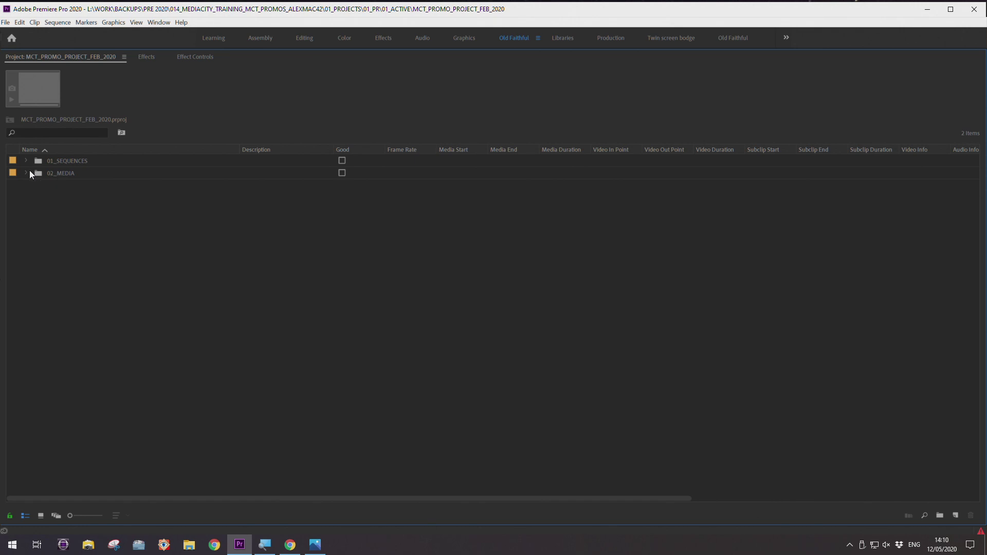
pyautogui.press('`')
pyautogui.press('`')
pyautogui.press('`')
pyautogui.press('`')
pyautogui.press('`')
pyautogui.press('`')
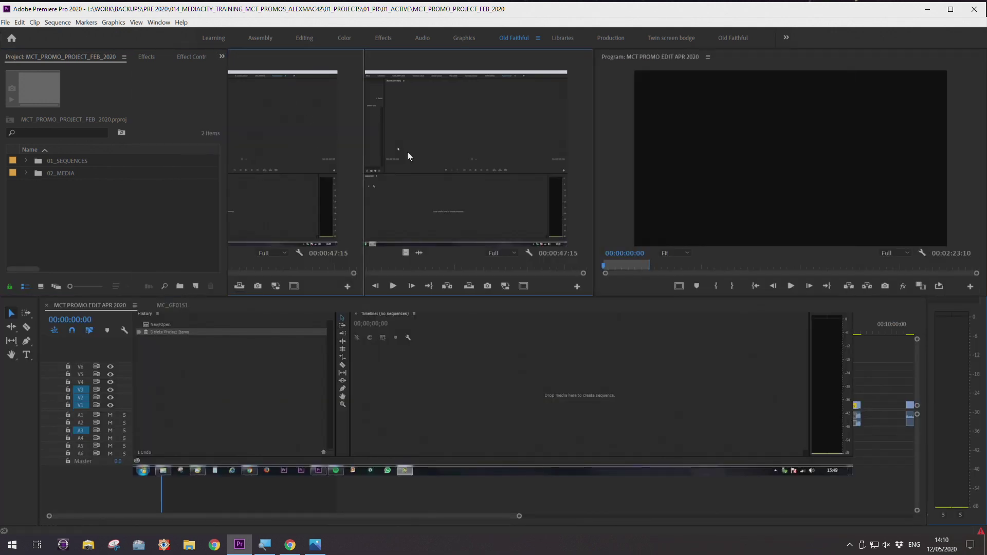
pyautogui.press('`')
pyautogui.press('`')
pyautogui.press('`')
pyautogui.press('`')
pyautogui.press('`')
pyautogui.press('`')
pyautogui.press('`')
pyautogui.press('`')
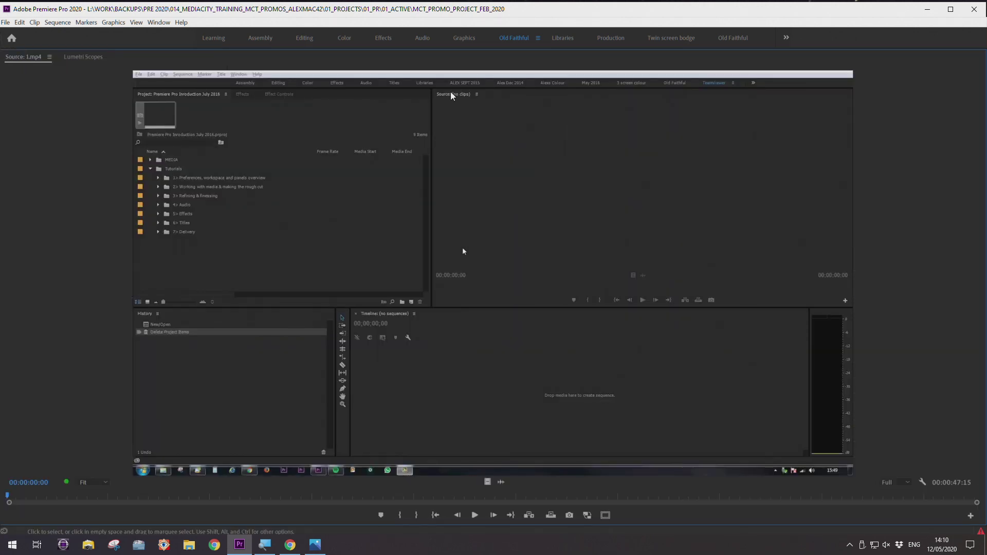
pyautogui.press('`')
pyautogui.press('`')
pyautogui.press('`')
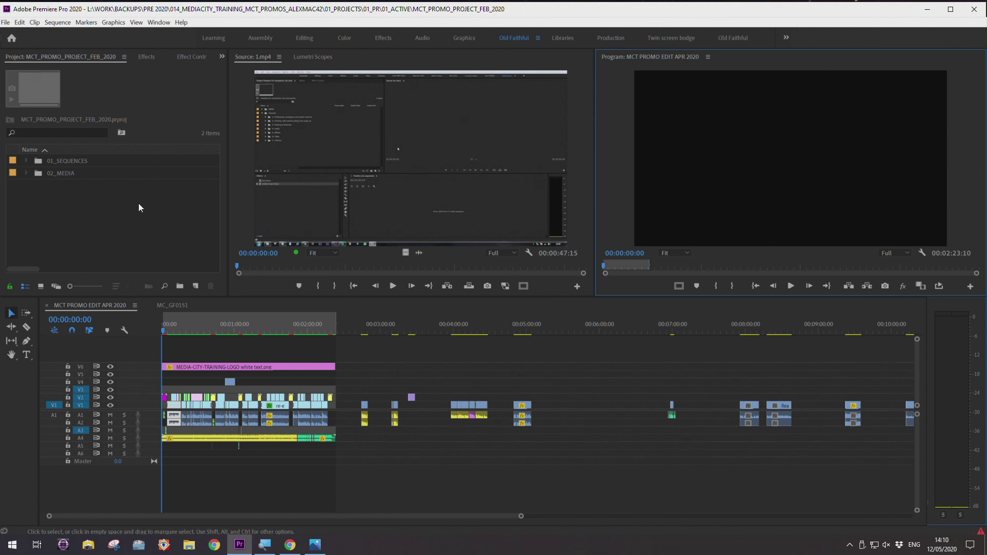
pyautogui.press('`')
pyautogui.press('`')
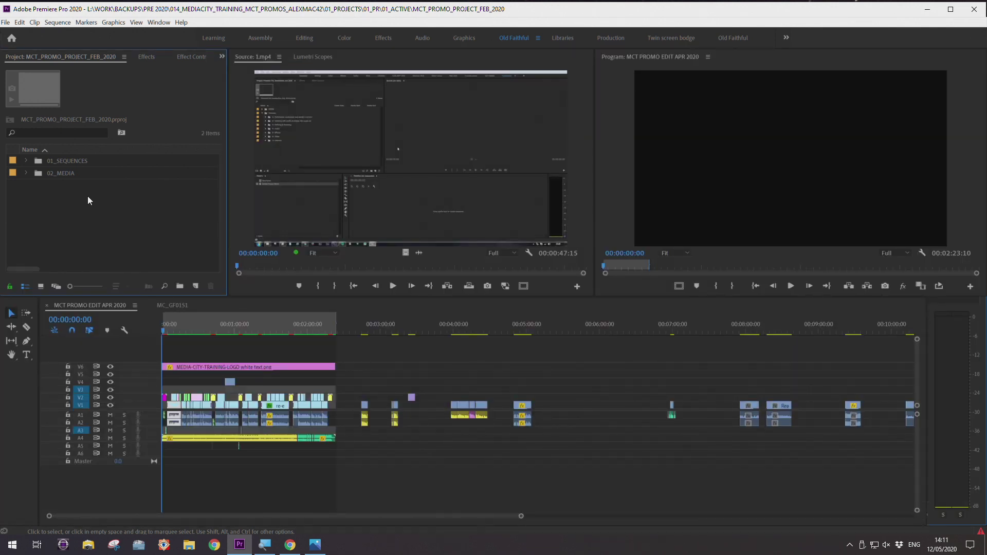
# Expand 01_SEQUENCES with all its sub-bins in the full-frame Project panel and widen the Name column
pyautogui.press('`')
pyautogui.press('`')
pyautogui.press('`')
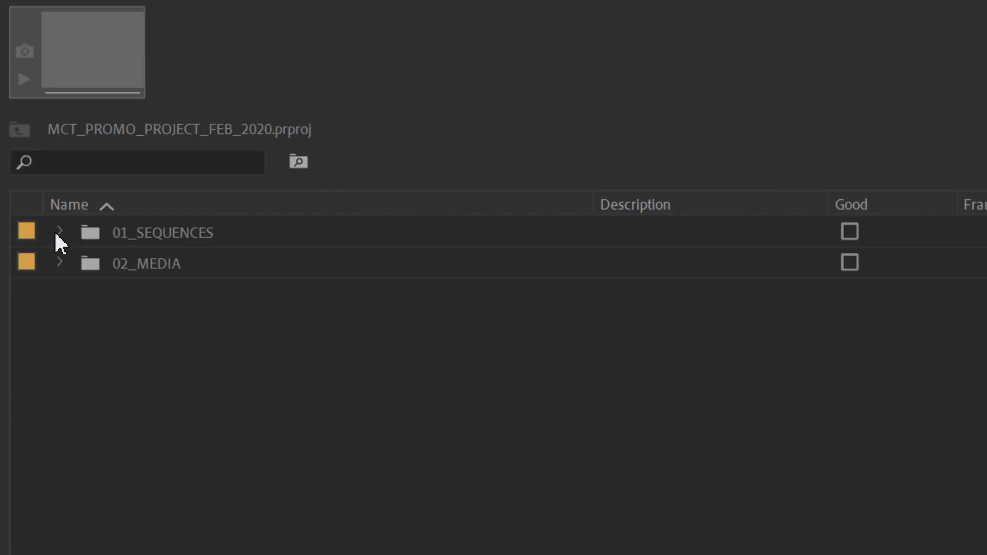
pyautogui.click(59, 233)
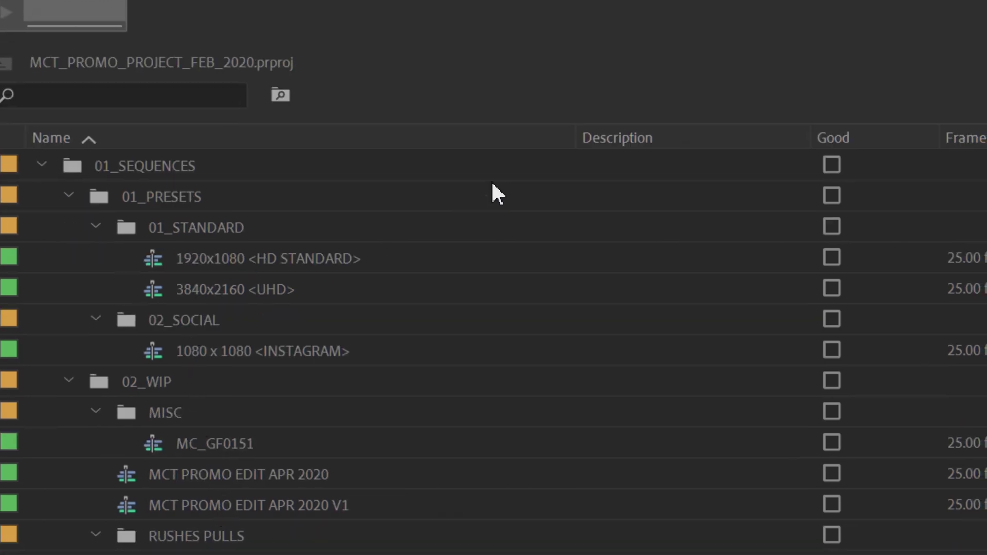
pyautogui.moveTo(577, 133); pyautogui.dragTo(603, 133)
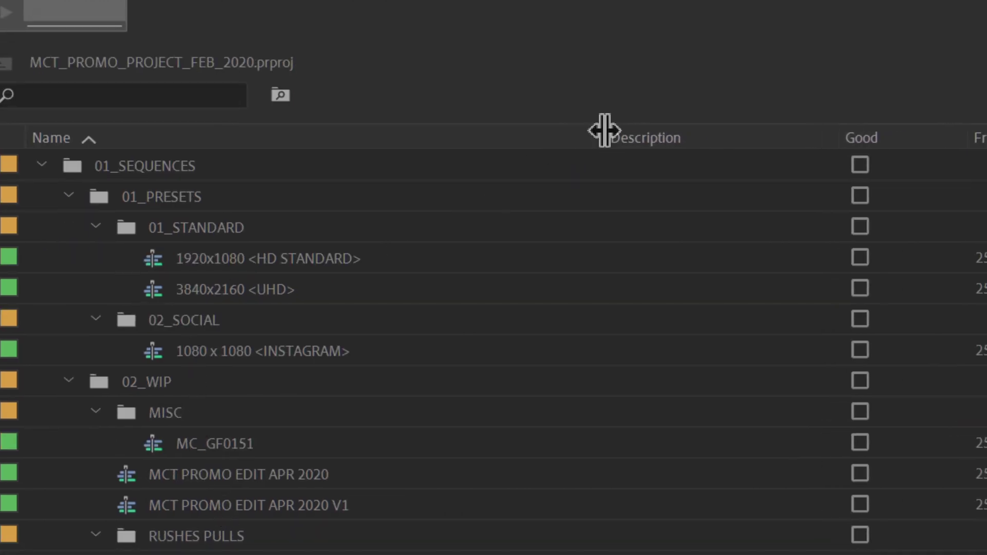
# Select every project item to check the item count, and leave only the 01_SEQUENCES bin selected
pyautogui.moveTo(95, 269)
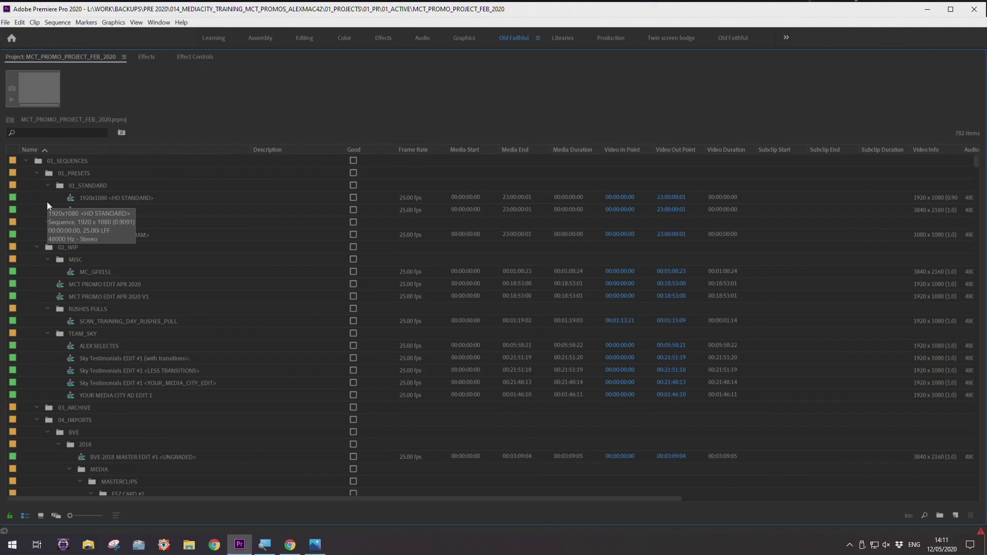
pyautogui.hotkey('ctrl', 'a')
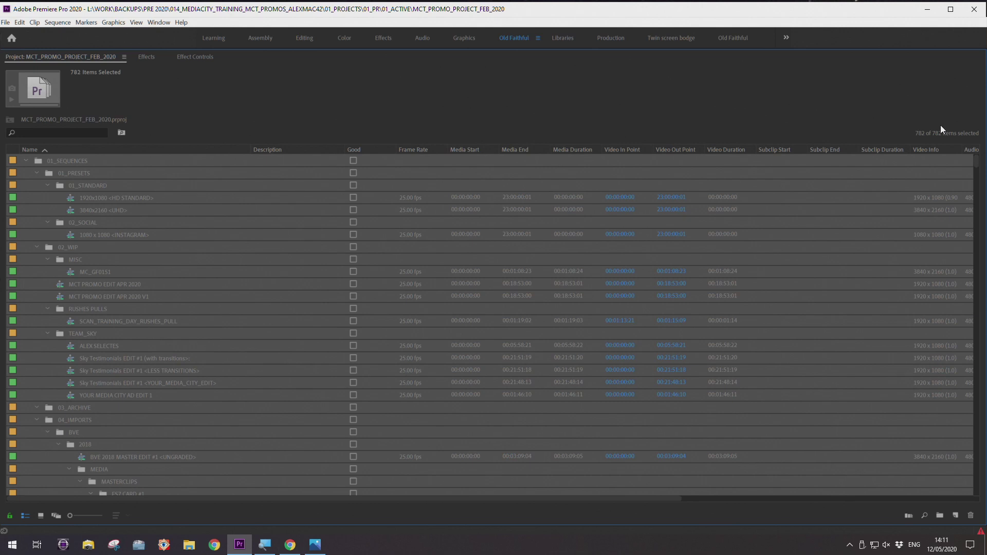
pyautogui.click(251, 163)
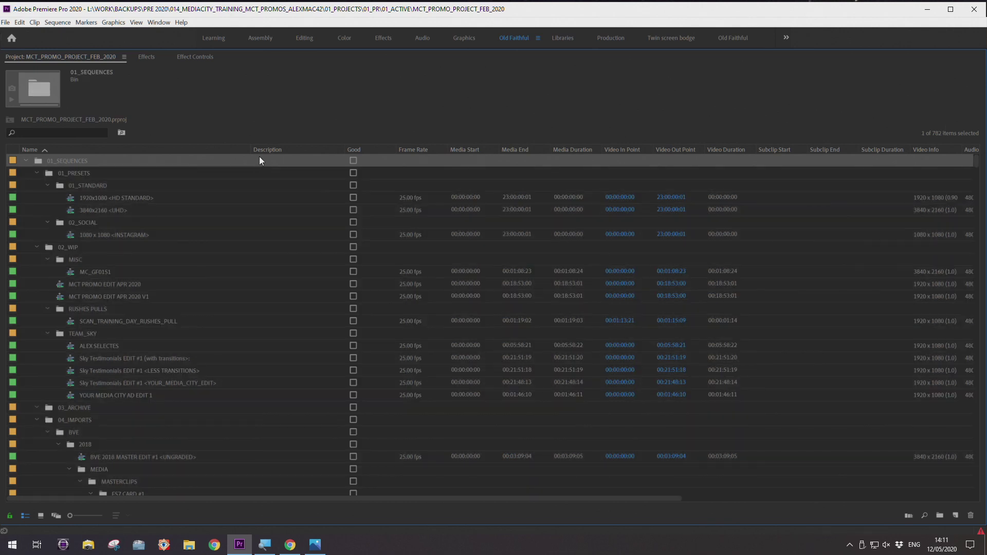
# Narrow the Name column slightly and collapse the top-level 01_SEQUENCES and 02_MEDIA bins
pyautogui.moveTo(252, 150); pyautogui.dragTo(244, 150)
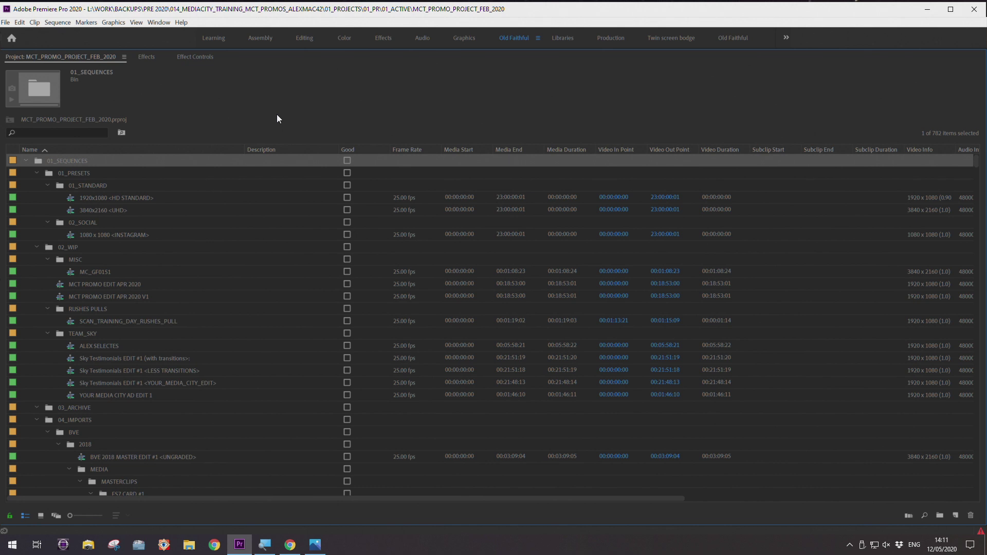
pyautogui.click(26, 161)
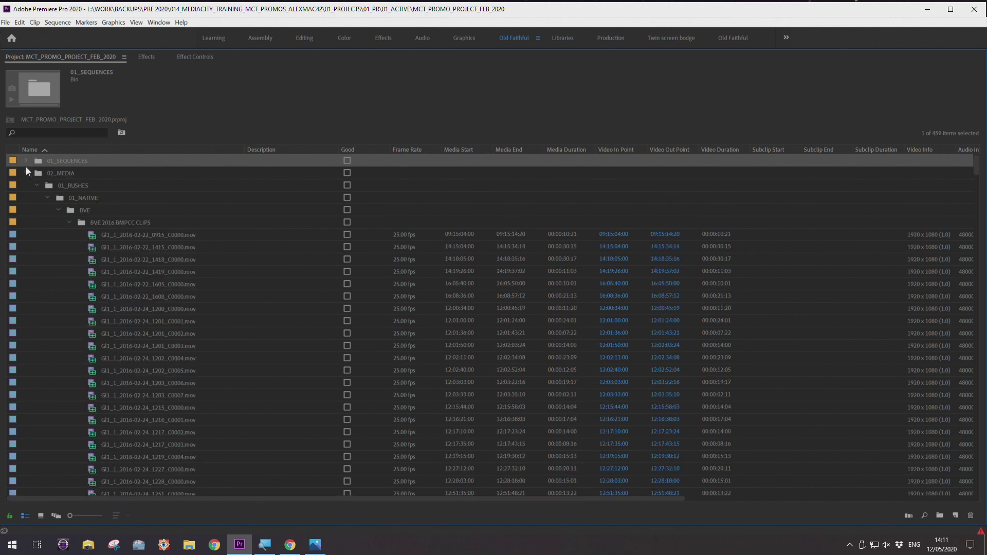
pyautogui.click(26, 173)
pyautogui.click(26, 173)
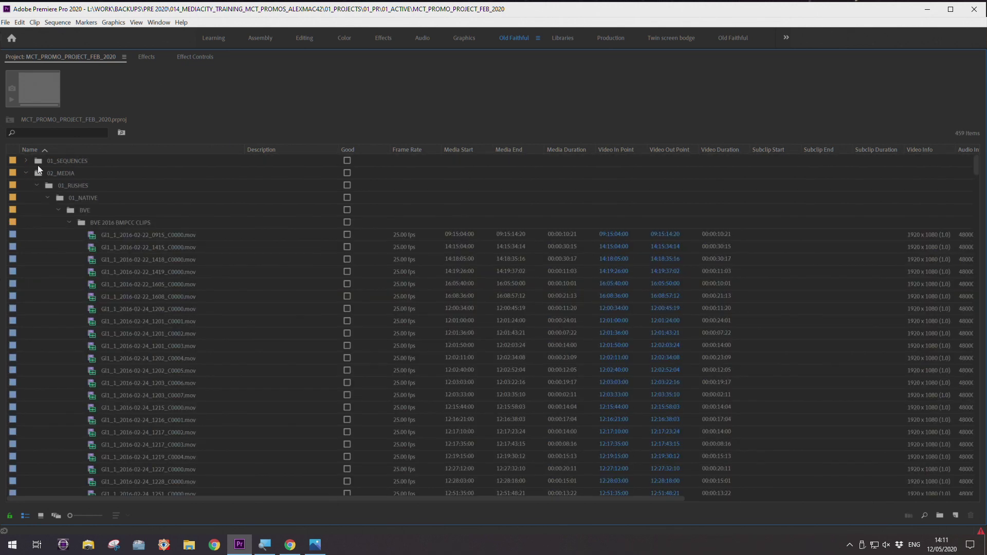
pyautogui.click(28, 173)
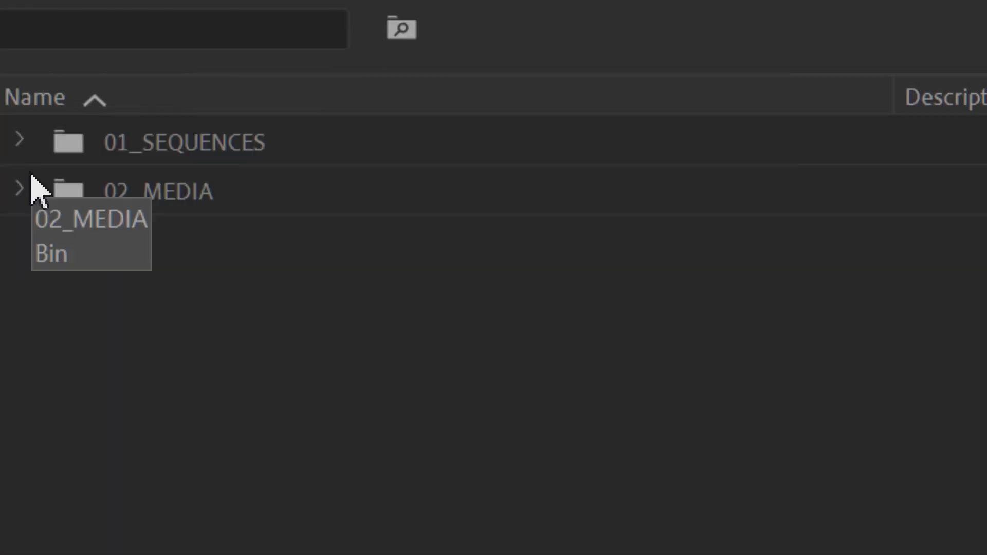
# Select the 01_SEQUENCES and 02_MEDIA bins in turn, clear the selection, and narrow the Name column a little more
pyautogui.click(110, 157)
pyautogui.click(117, 191)
pyautogui.click(109, 149)
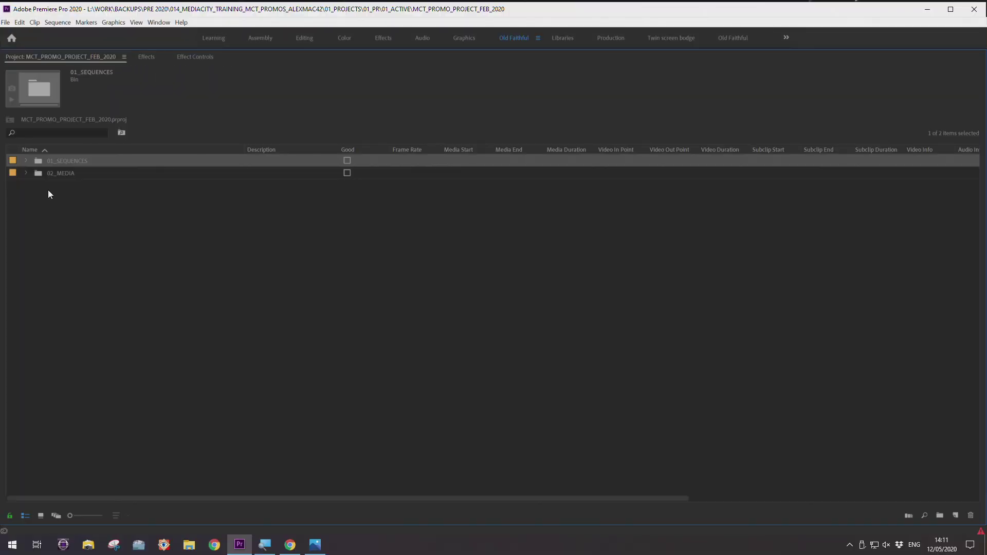
pyautogui.click(48, 190)
pyautogui.moveTo(244, 150); pyautogui.dragTo(235, 149)
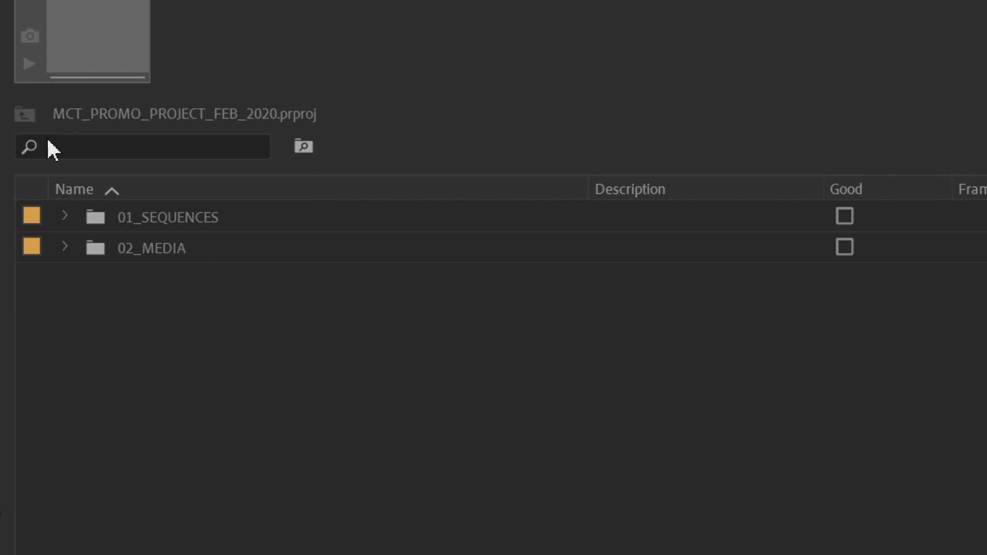
# Expand 01_SEQUENCES together with all its nested bins, and collapse the whole hierarchy again
pyautogui.keyDown('alt'); pyautogui.click(66, 240); pyautogui.keyUp('alt')
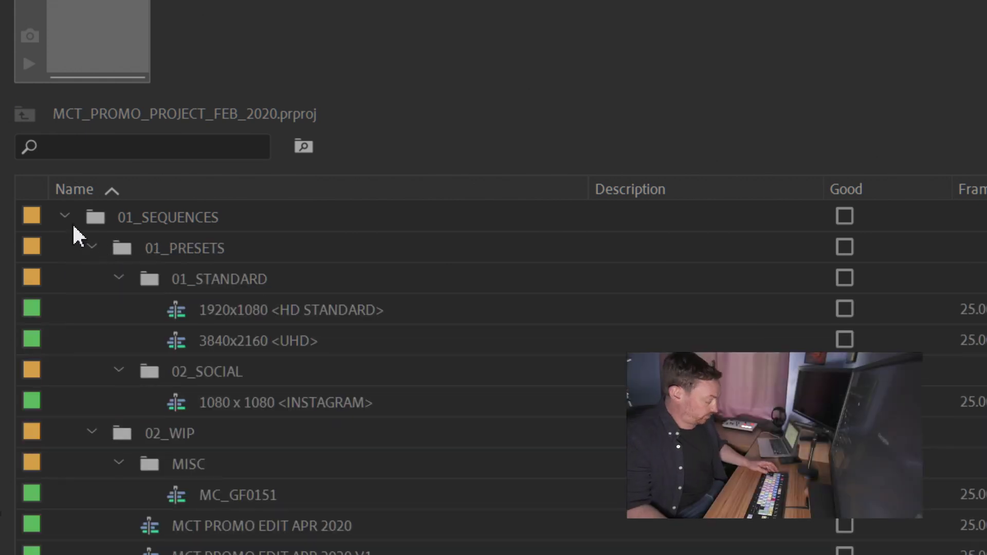
pyautogui.keyDown('alt'); pyautogui.click(65, 216); pyautogui.keyUp('alt')
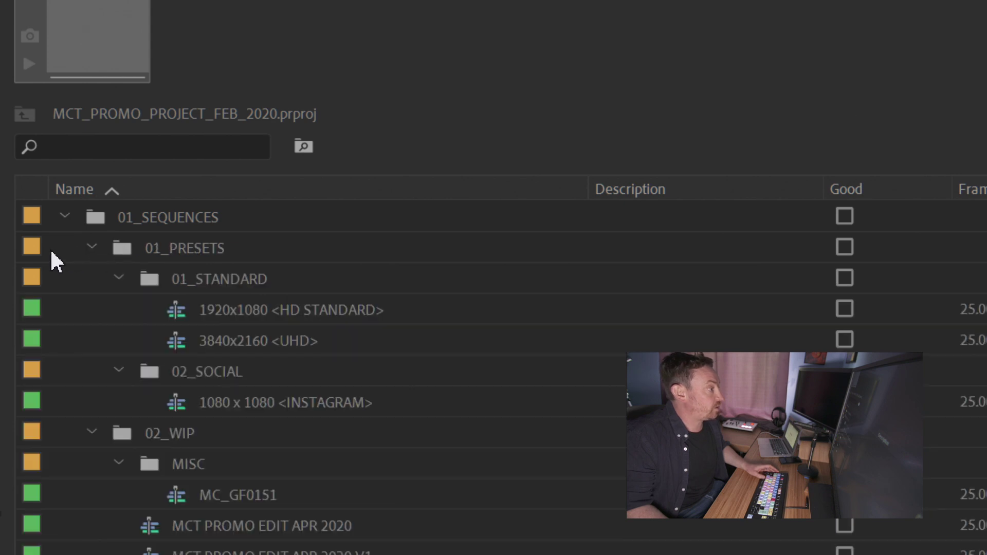
pyautogui.keyDown('alt'); pyautogui.click(64, 216); pyautogui.keyUp('alt')
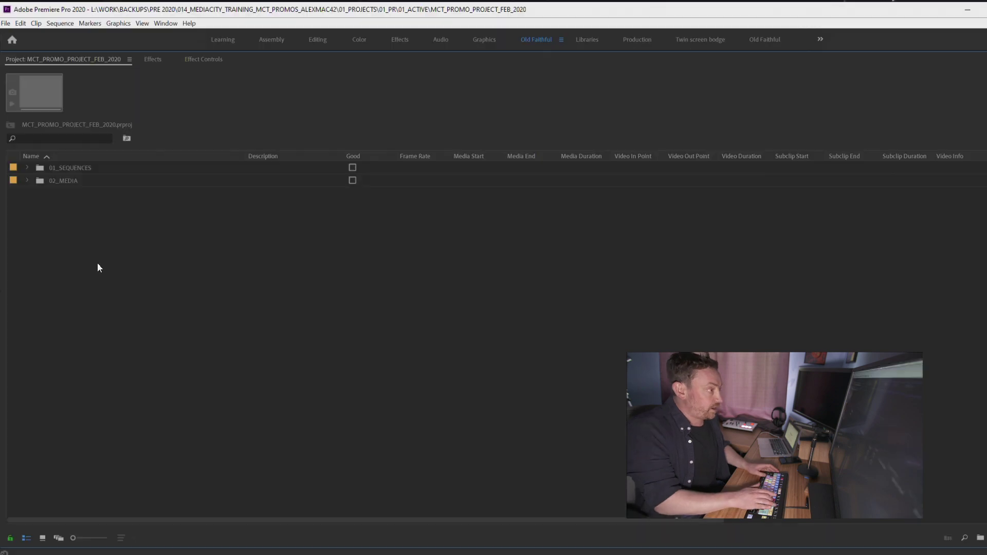
# Restore the Project panel to normal size, narrow it, and make the upper panels taller with similarly wide Source and Program Monitors
pyautogui.press('`')
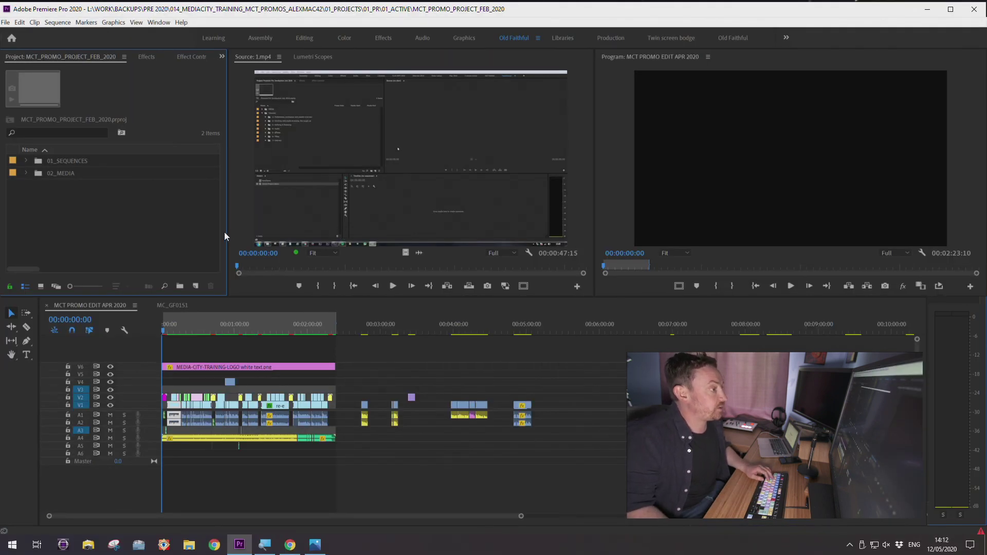
pyautogui.moveTo(227, 232)
pyautogui.mouseDown()
pyautogui.moveTo(257, 233)
pyautogui.moveTo(208, 233)
pyautogui.mouseUp()
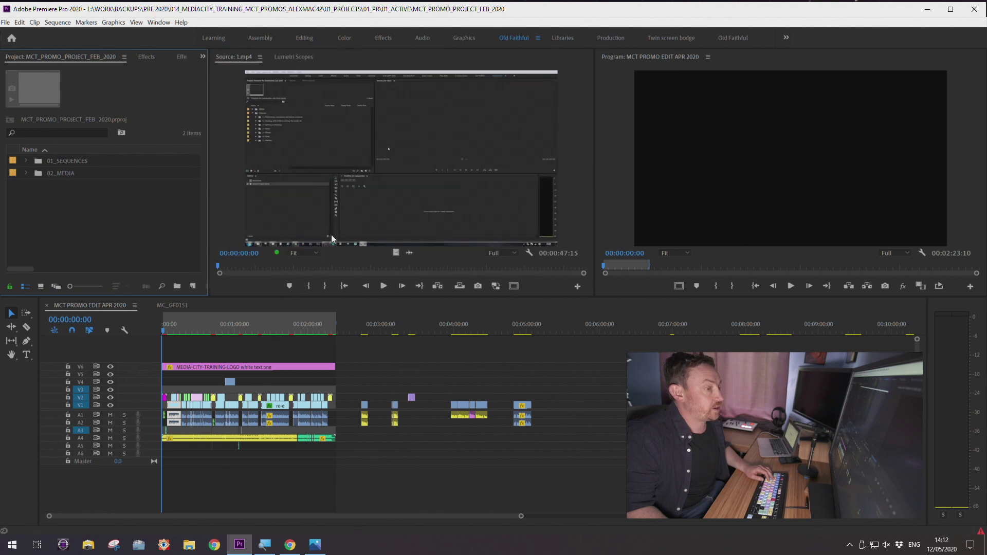
pyautogui.moveTo(595, 238); pyautogui.dragTo(670, 239)
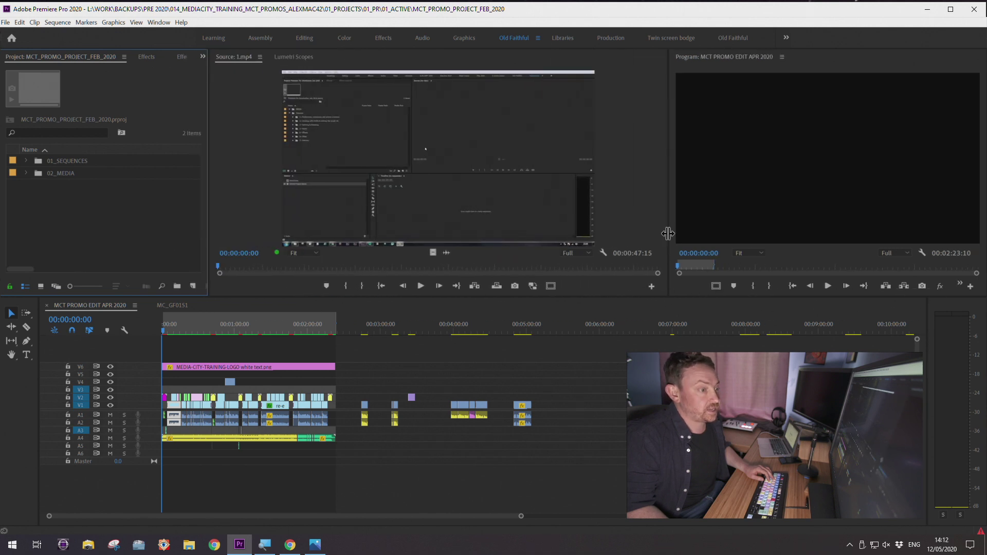
pyautogui.moveTo(644, 298); pyautogui.dragTo(644, 311)
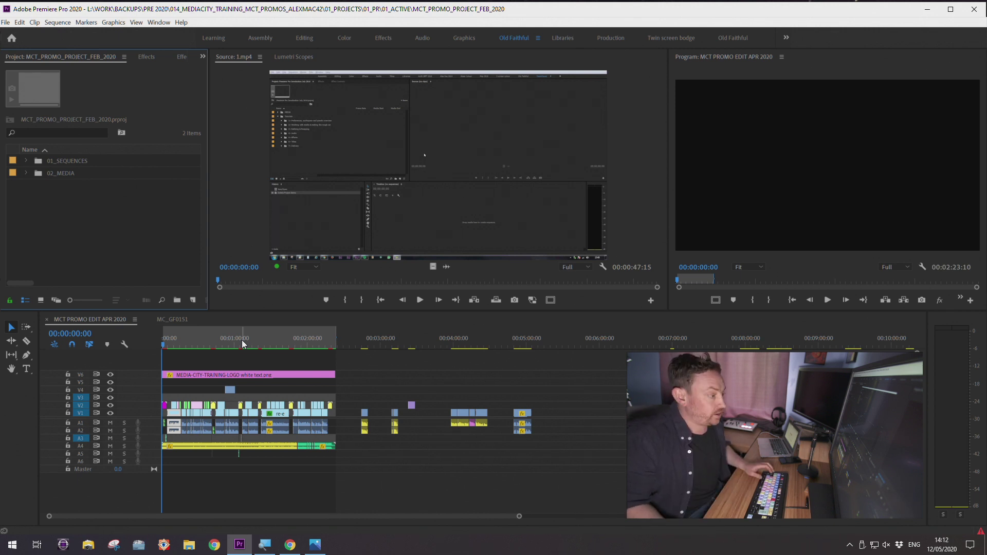
pyautogui.moveTo(271, 319); pyautogui.dragTo(269, 335)
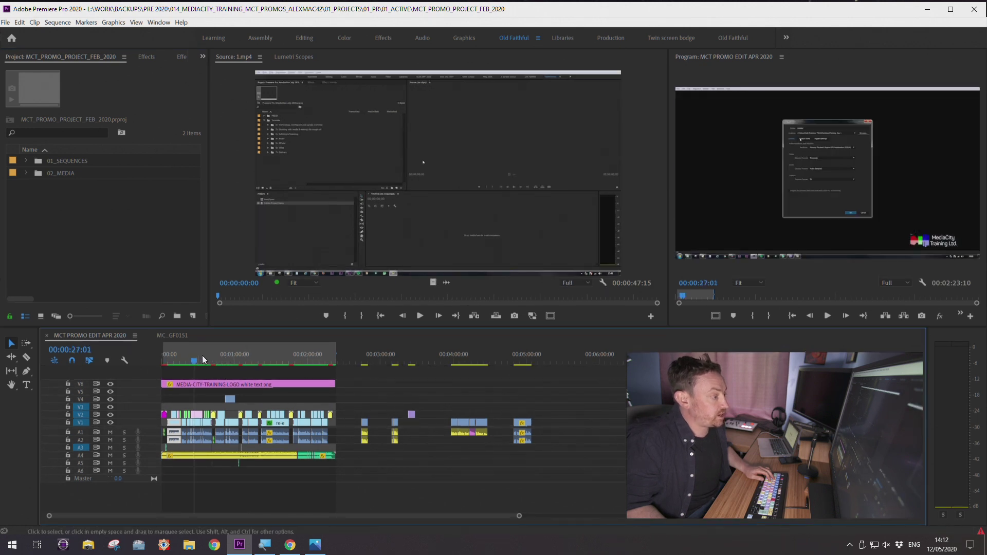
pyautogui.click(672, 299)
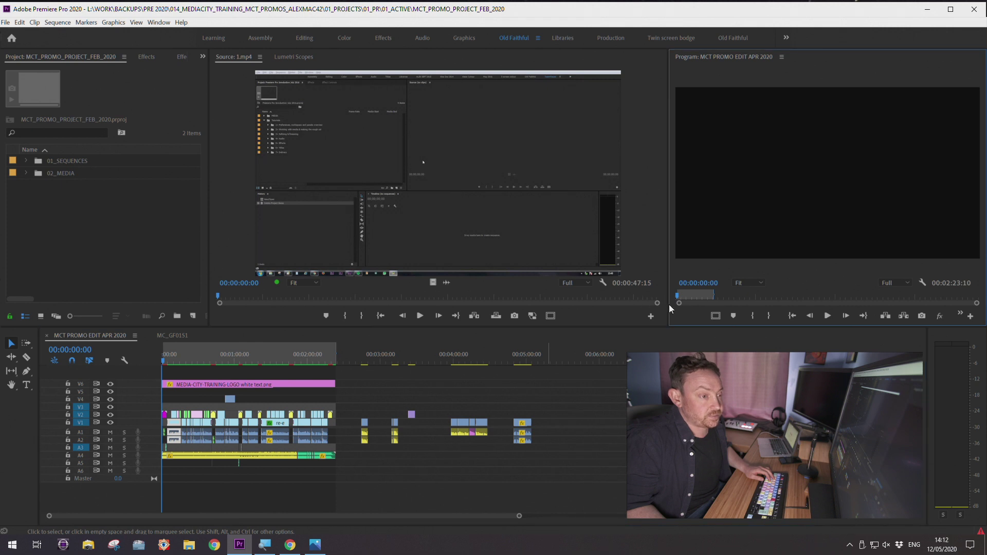
pyautogui.moveTo(669, 306); pyautogui.dragTo(608, 306)
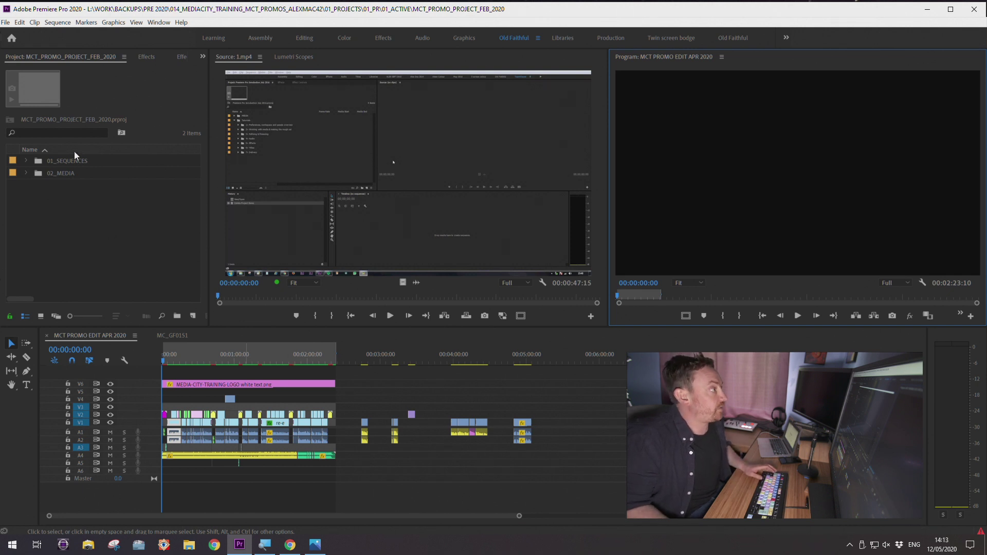
# Look at the Project Manager command among the project file commands
pyautogui.click(7, 24)
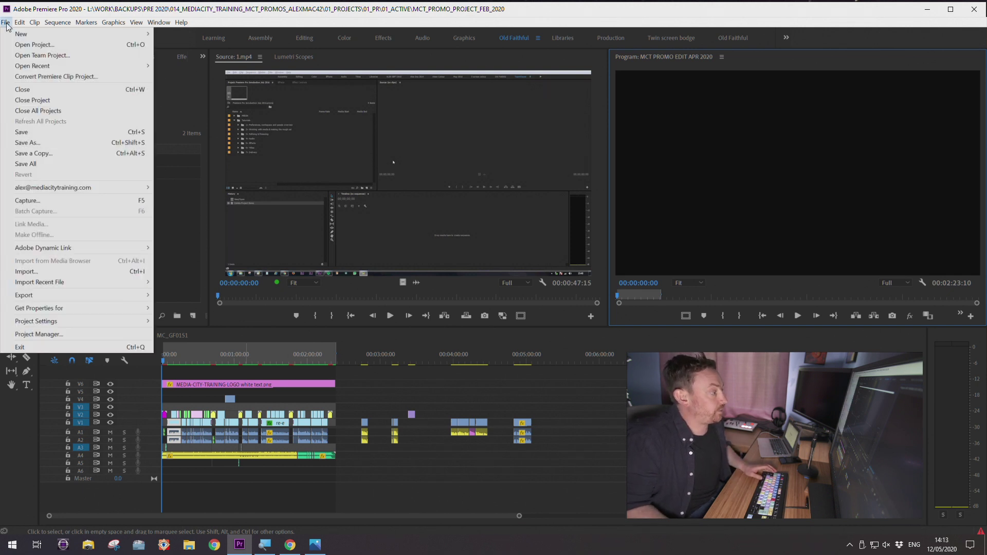
pyautogui.click(6, 24)
pyautogui.click(6, 23)
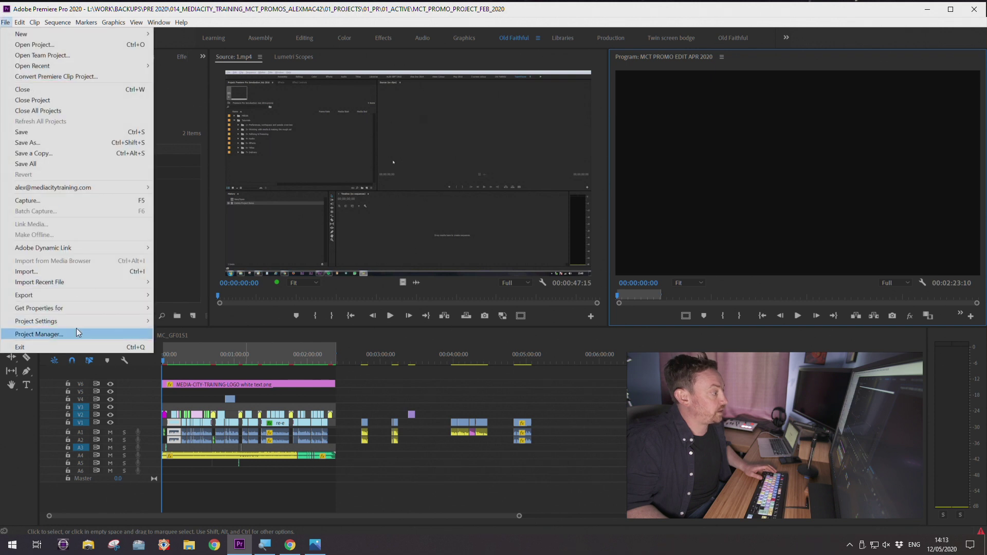
pyautogui.click(5, 22)
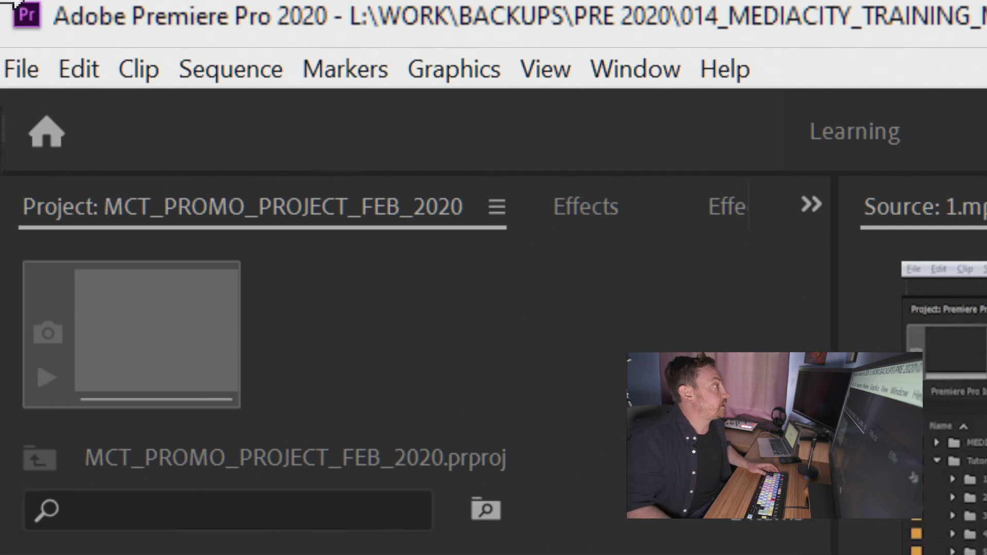
pyautogui.click(20, 69)
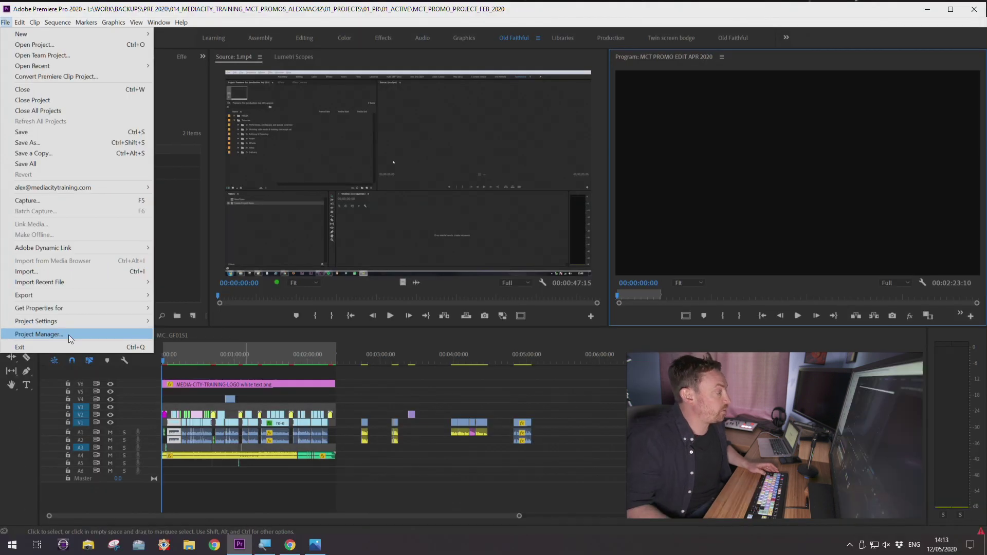
pyautogui.click(69, 335)
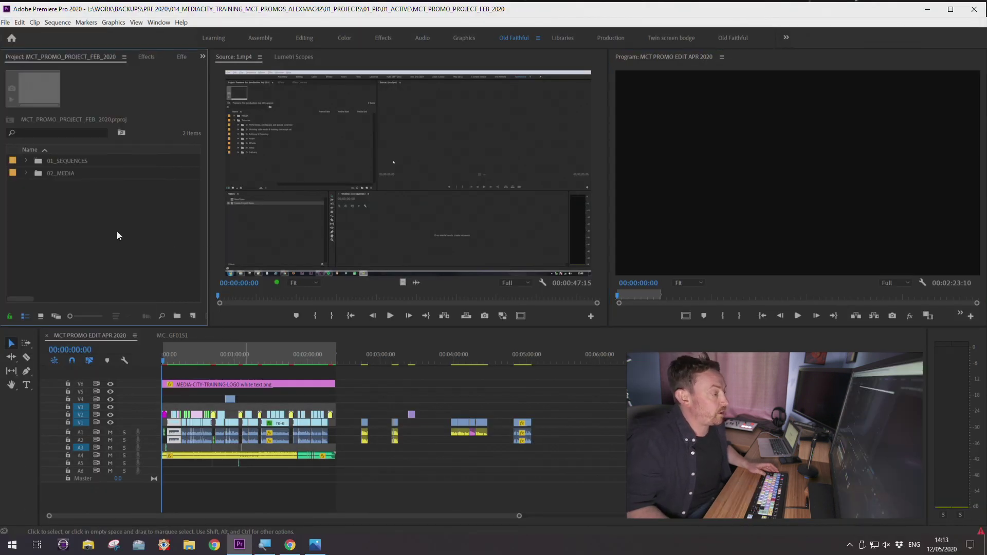
# Widen the Project panel and expand 01_SEQUENCES and its 02_WIP bin, leaving the other sub-bins collapsed
pyautogui.moveTo(208, 260); pyautogui.dragTo(259, 257)
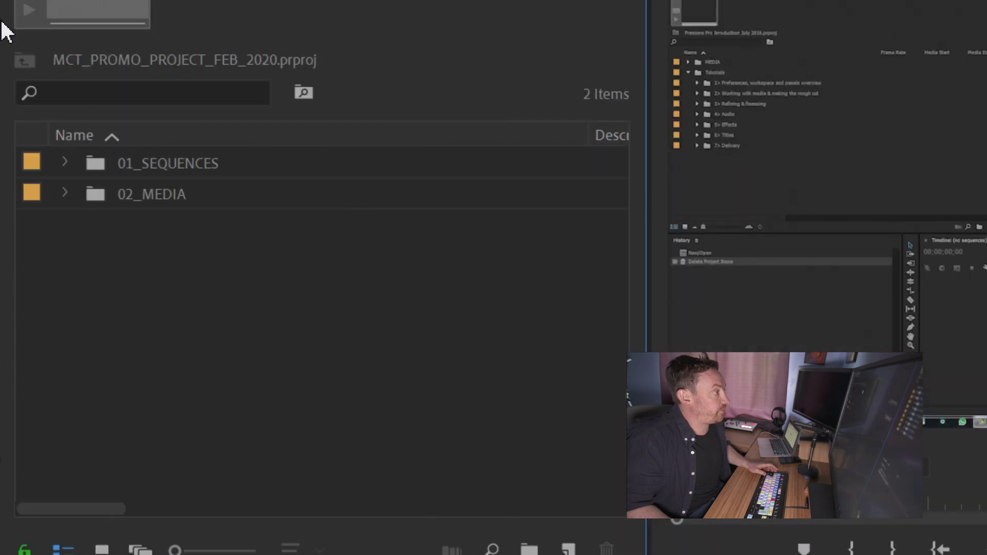
pyautogui.click(65, 163)
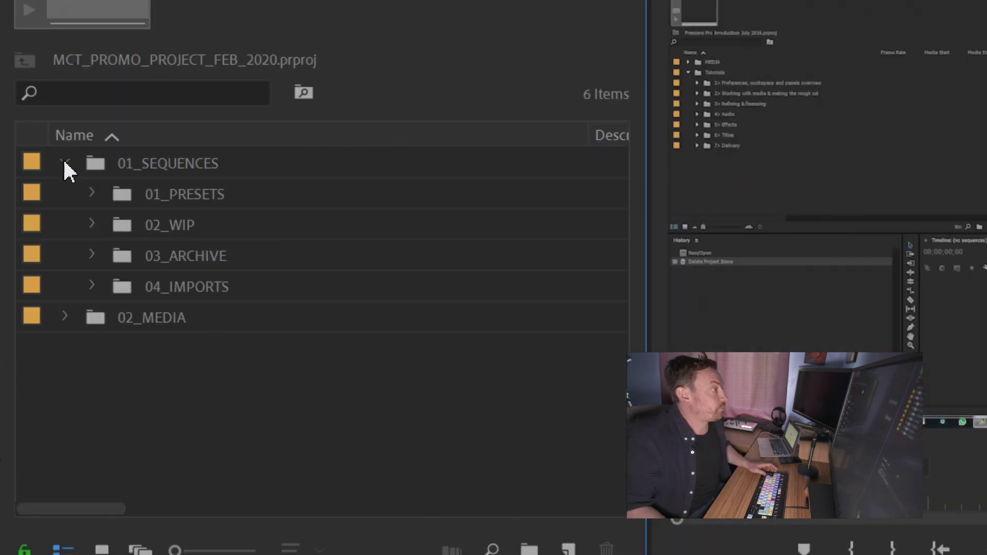
pyautogui.click(92, 201)
pyautogui.click(95, 203)
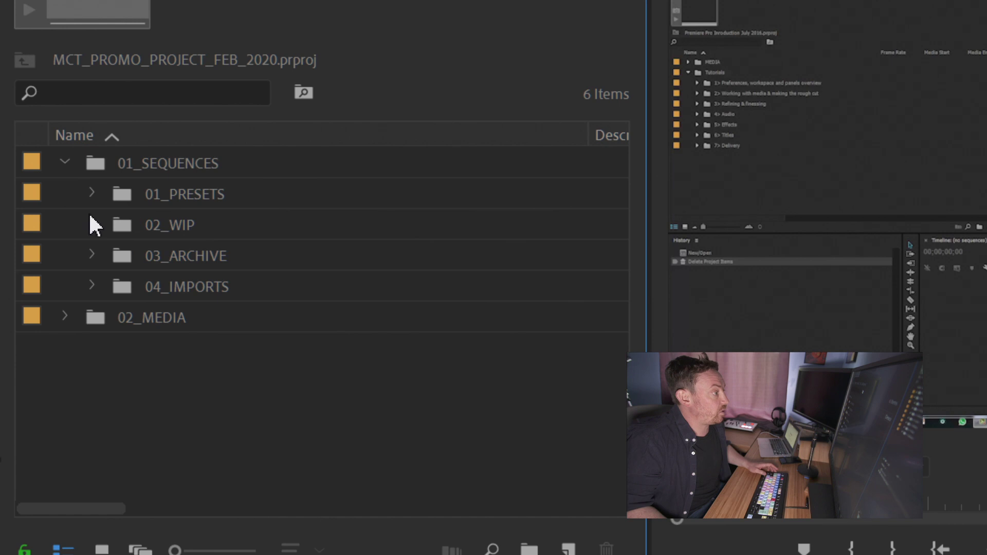
pyautogui.click(91, 223)
pyautogui.click(92, 226)
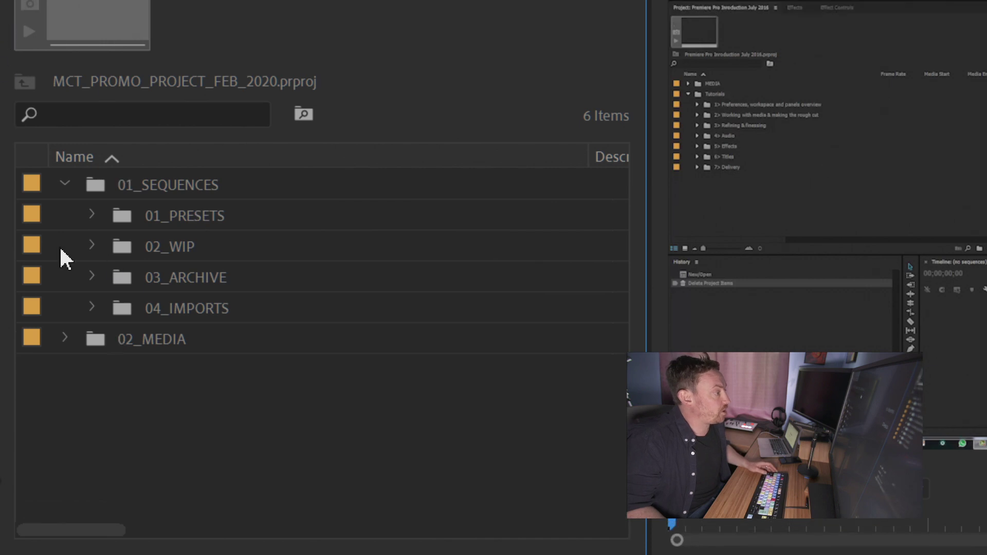
pyautogui.click(92, 246)
pyautogui.click(92, 246)
pyautogui.click(93, 245)
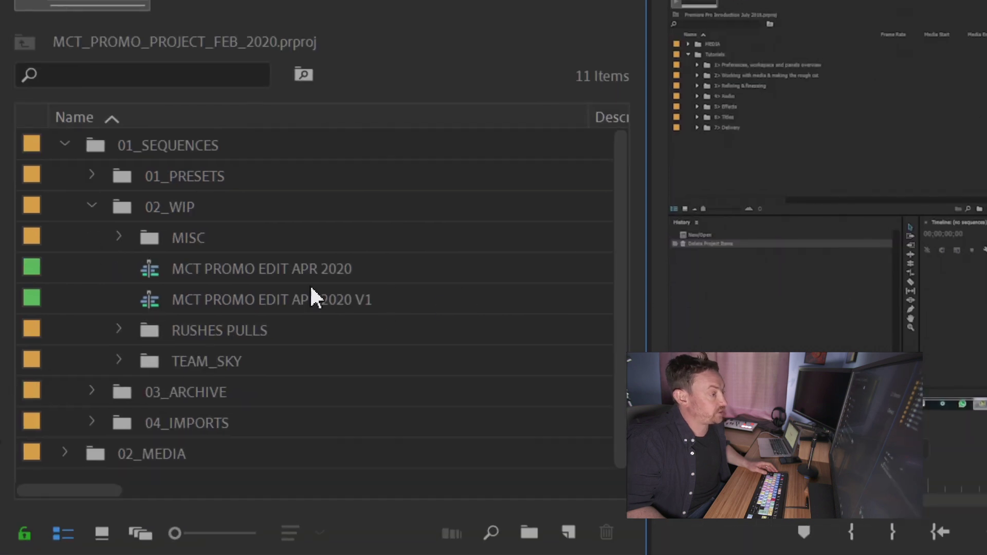
# Select the MCT PROMO EDIT APR 2020 V1 sequence in 02_WIP and narrow the Name column to reveal the Description heading
pyautogui.moveTo(587, 117); pyautogui.dragTo(524, 118)
pyautogui.click(148, 271)
pyautogui.click(163, 302)
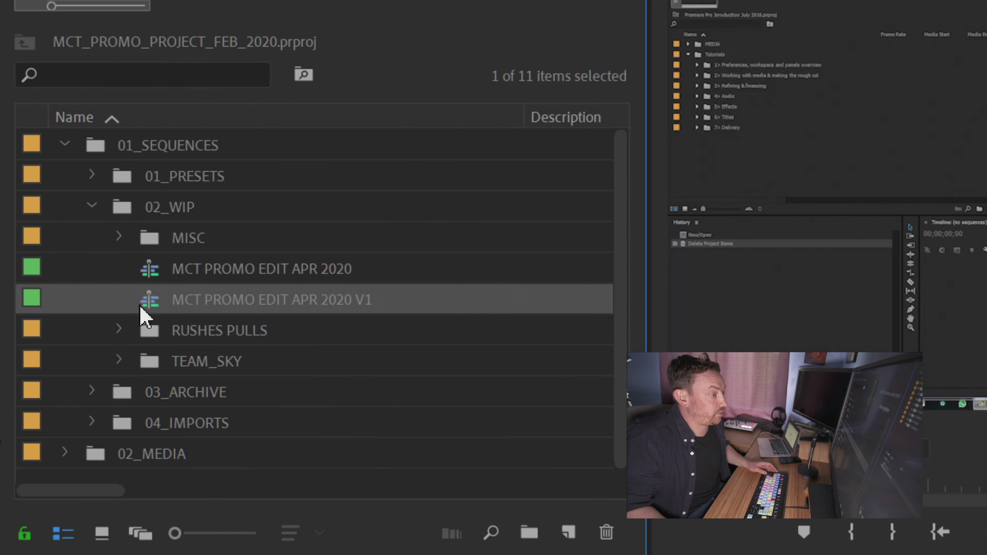
pyautogui.moveTo(523, 118); pyautogui.dragTo(457, 128)
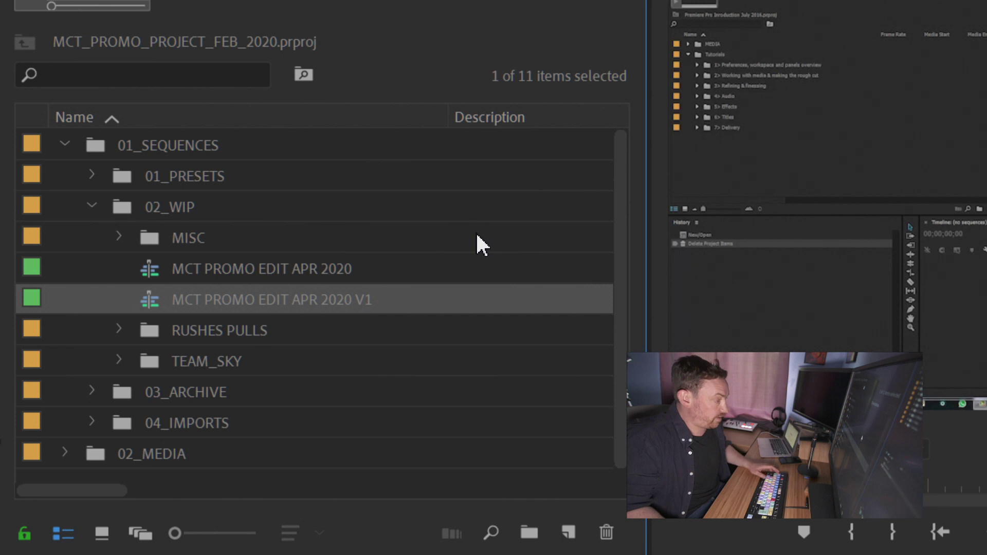
# Trim the Name column slightly with the Project panel at full-frame size, and return the panel to normal size
pyautogui.press('`')
pyautogui.moveTo(438, 114); pyautogui.dragTo(434, 114)
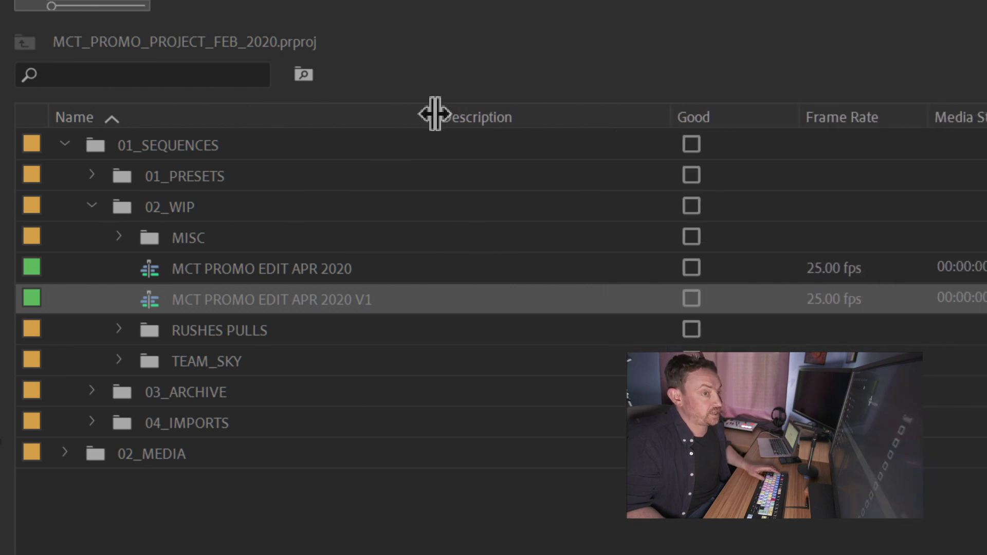
pyautogui.press('`')
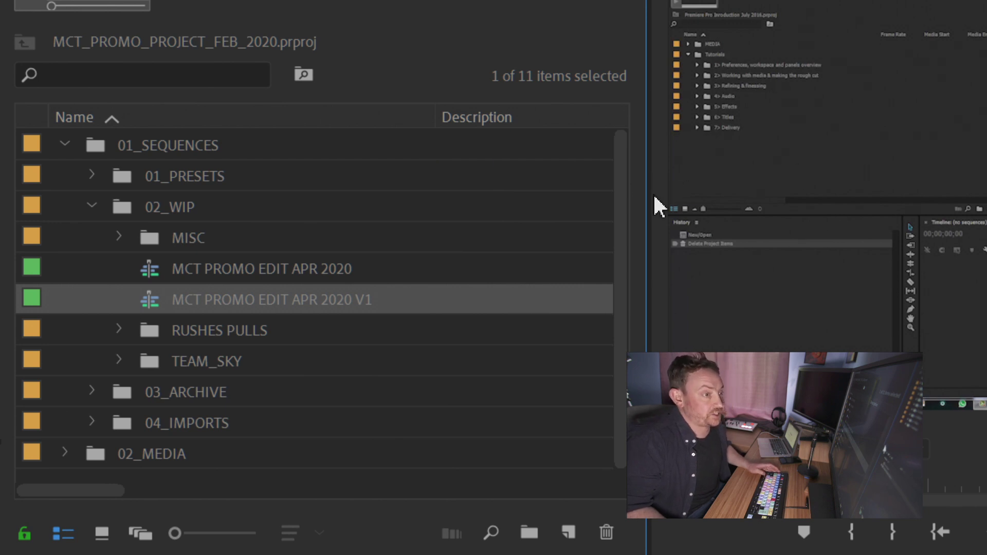
# Widen the Project panel to show the Good column, trim the Name and Description columns, and enlarge the panel to full frame
pyautogui.moveTo(648, 198); pyautogui.dragTo(754, 176)
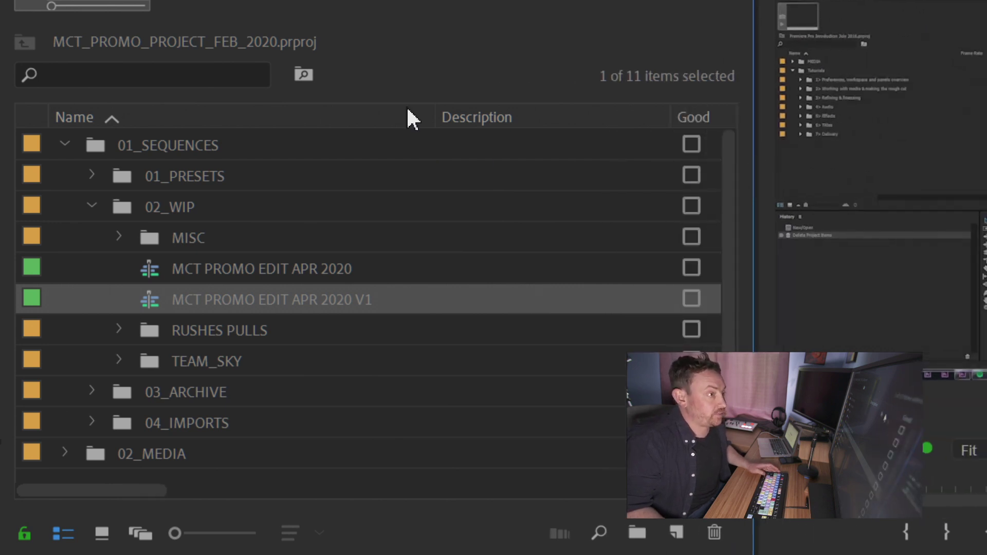
pyautogui.moveTo(430, 108); pyautogui.dragTo(424, 107)
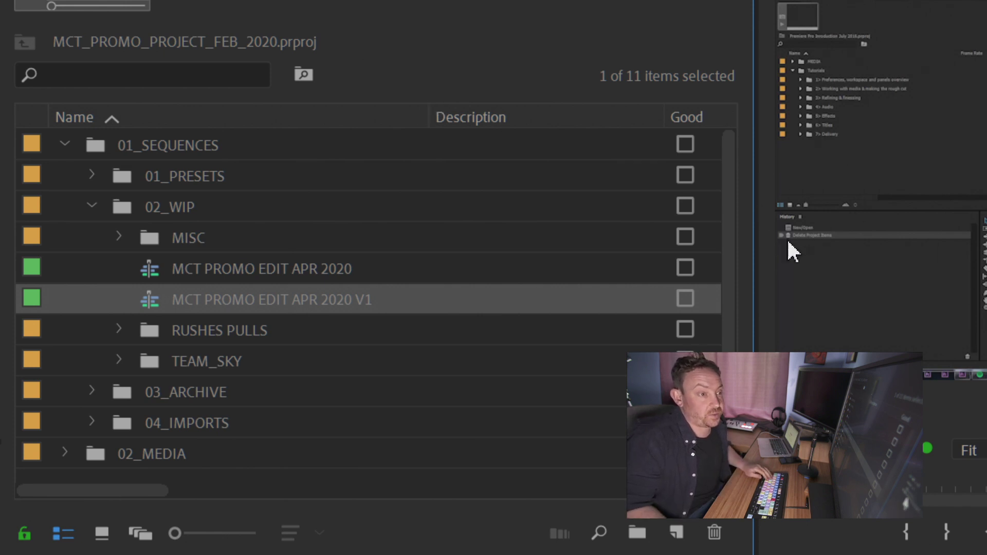
pyautogui.moveTo(757, 254); pyautogui.dragTo(807, 249)
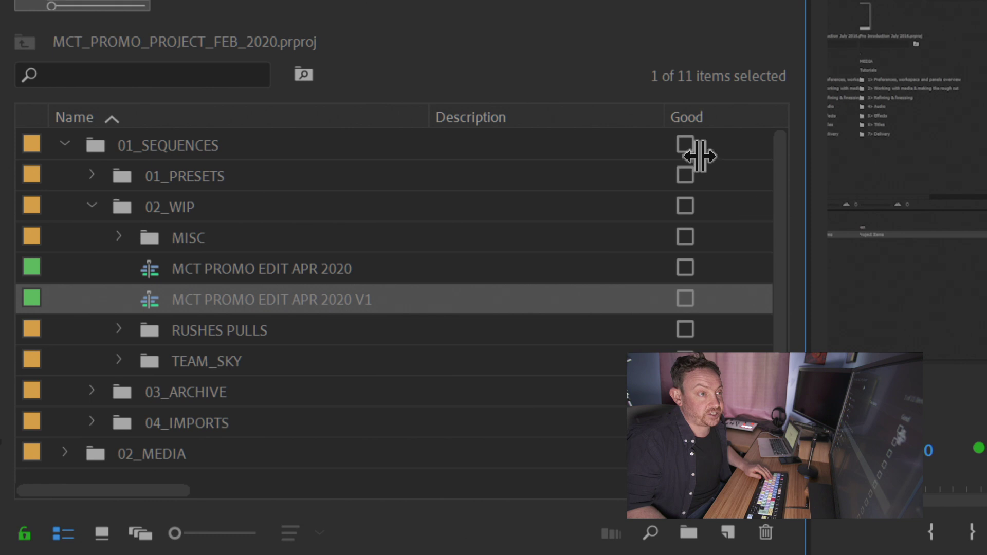
pyautogui.moveTo(662, 123); pyautogui.dragTo(654, 121)
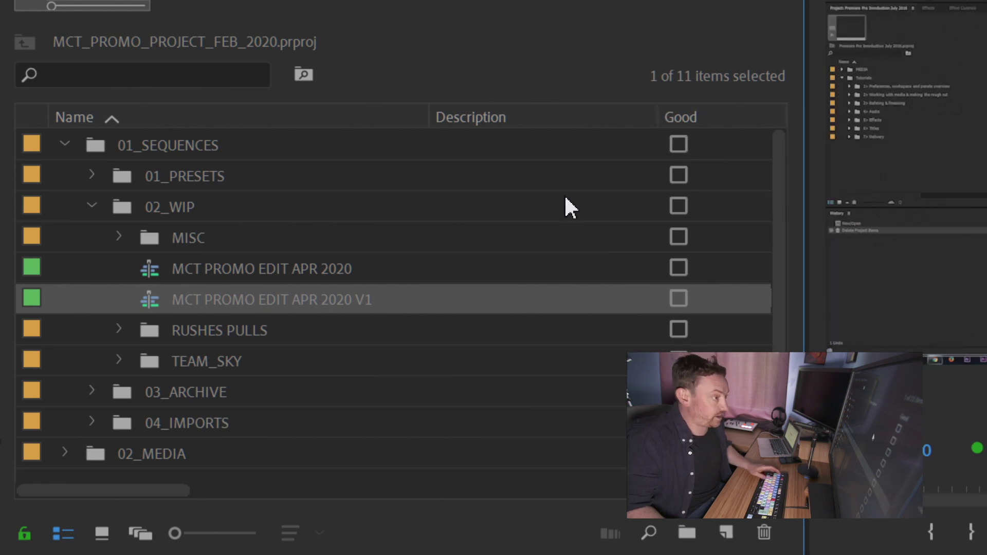
pyautogui.press('`')
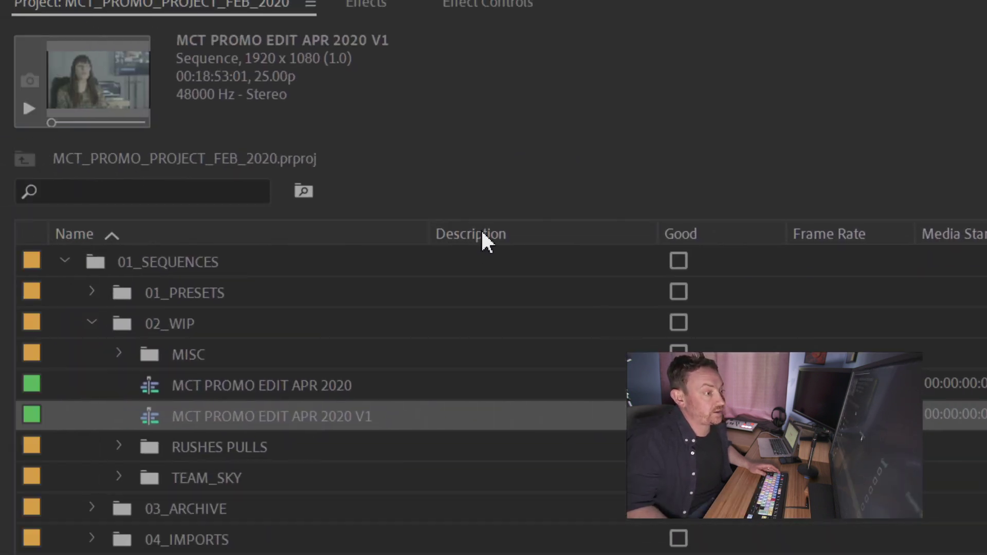
# Sort the project items by Description in descending order and try the Good checkbox for MCT PROMO EDIT APR 2020 V1
pyautogui.click(430, 234)
pyautogui.click(574, 234)
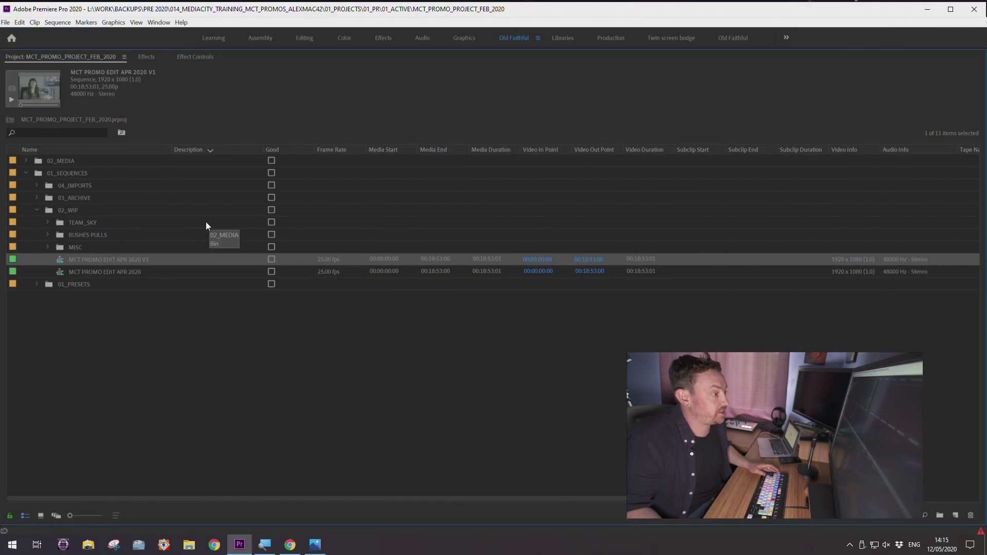
pyautogui.click(271, 259)
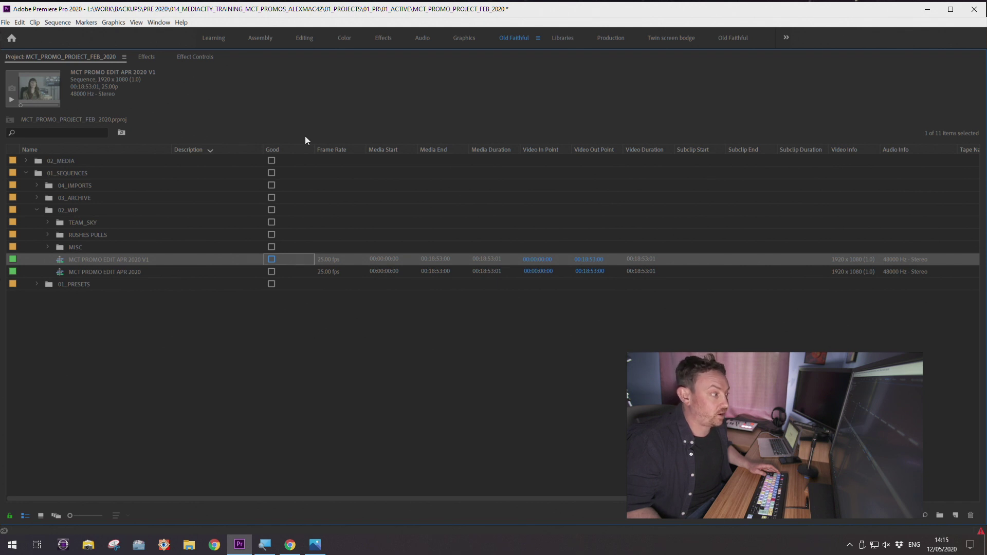
pyautogui.click(229, 348)
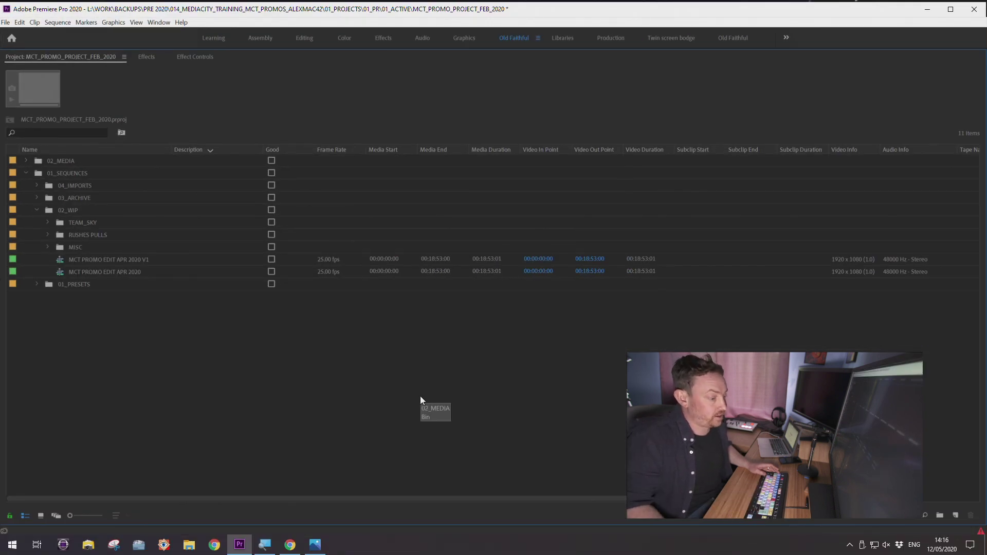
# Widen the Tape Name and Log Note columns and open the Log Note field of MCT PROMO EDIT APR 2020 V1
pyautogui.moveTo(462, 499); pyautogui.dragTo(713, 499)
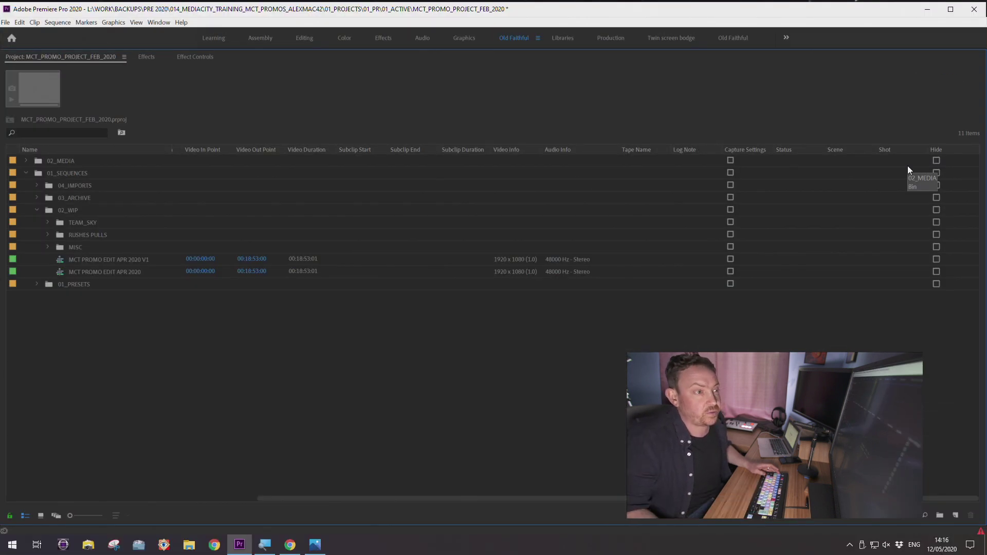
pyautogui.moveTo(669, 149); pyautogui.dragTo(796, 150)
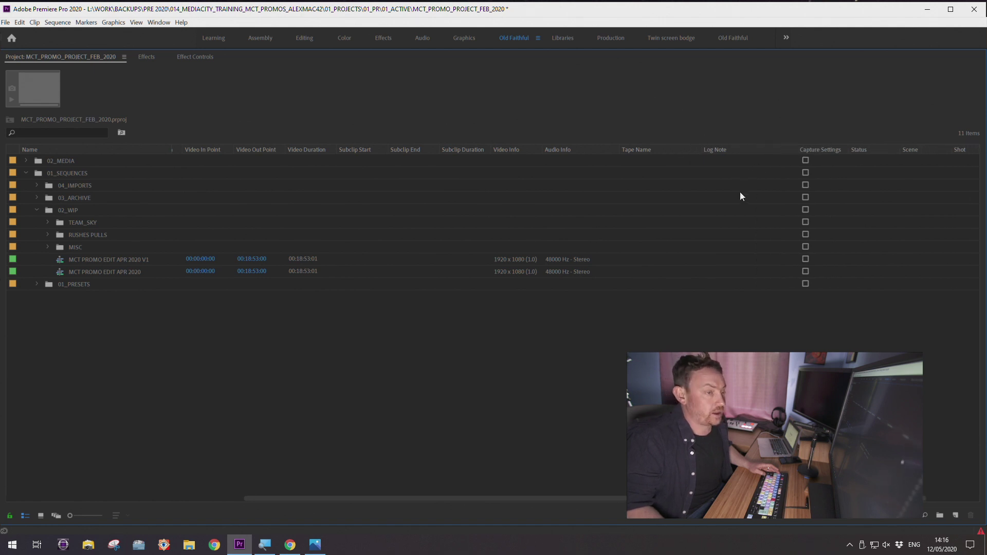
pyautogui.click(736, 209)
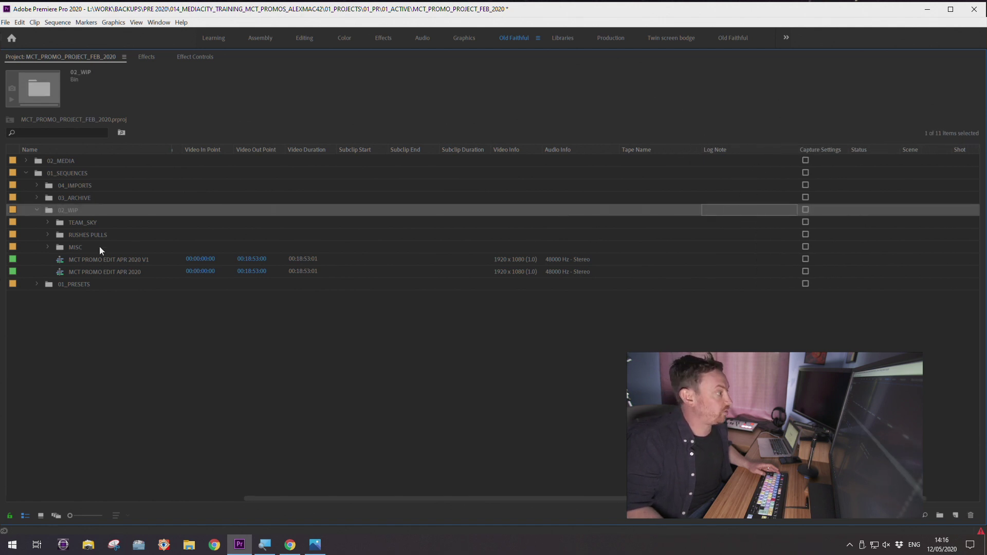
pyautogui.click(125, 260)
pyautogui.click(735, 259)
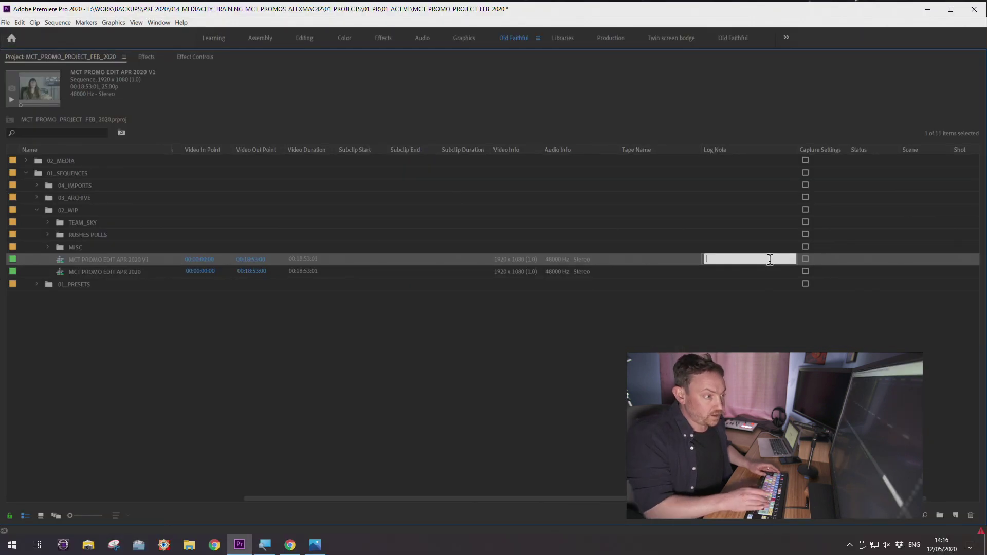
# Move the Log Note column between Description and Good, and widen both the Log Note and Description columns
pyautogui.moveTo(733, 147); pyautogui.dragTo(216, 180)
pyautogui.moveTo(287, 498); pyautogui.dragTo(49, 498)
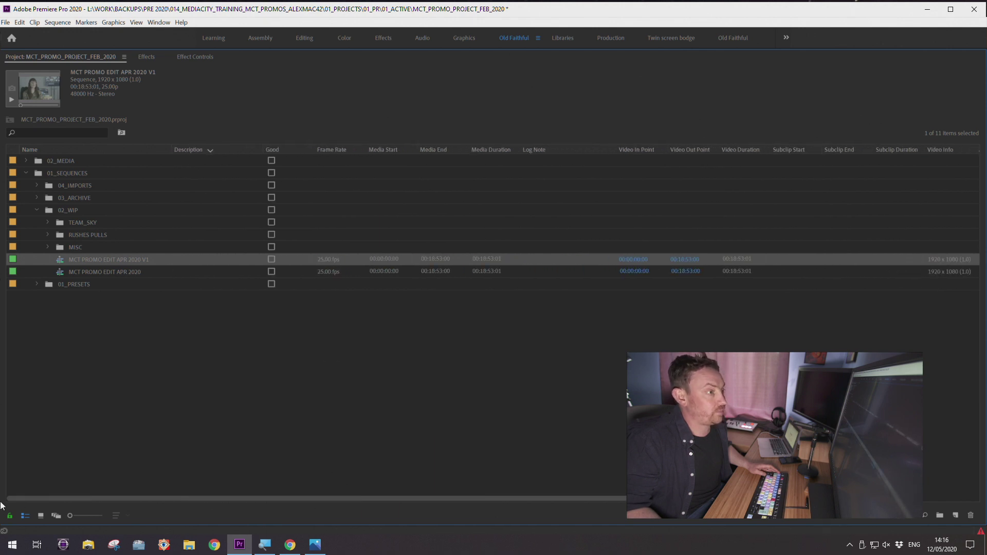
pyautogui.moveTo(550, 148); pyautogui.dragTo(293, 157)
pyautogui.moveTo(362, 149); pyautogui.dragTo(413, 148)
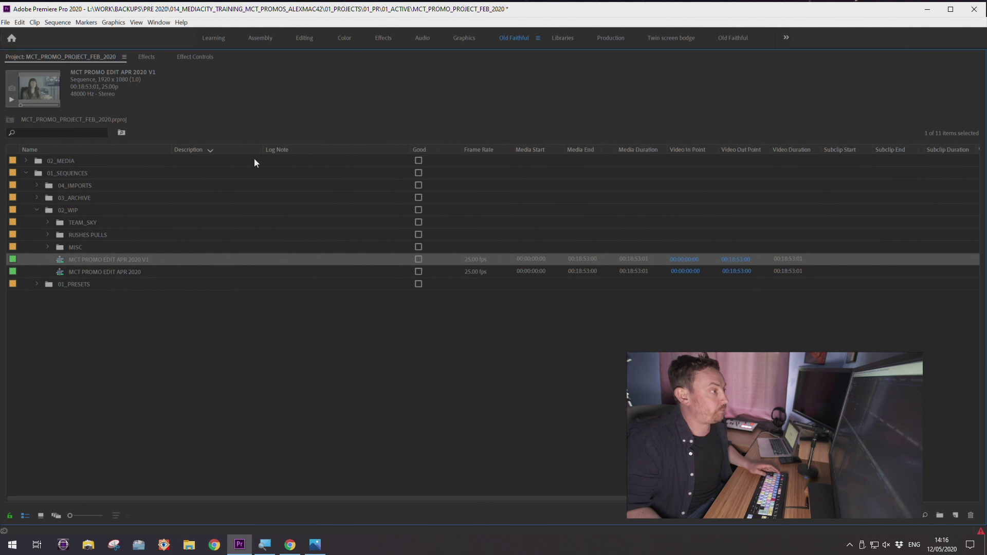
pyautogui.moveTo(267, 150); pyautogui.dragTo(287, 149)
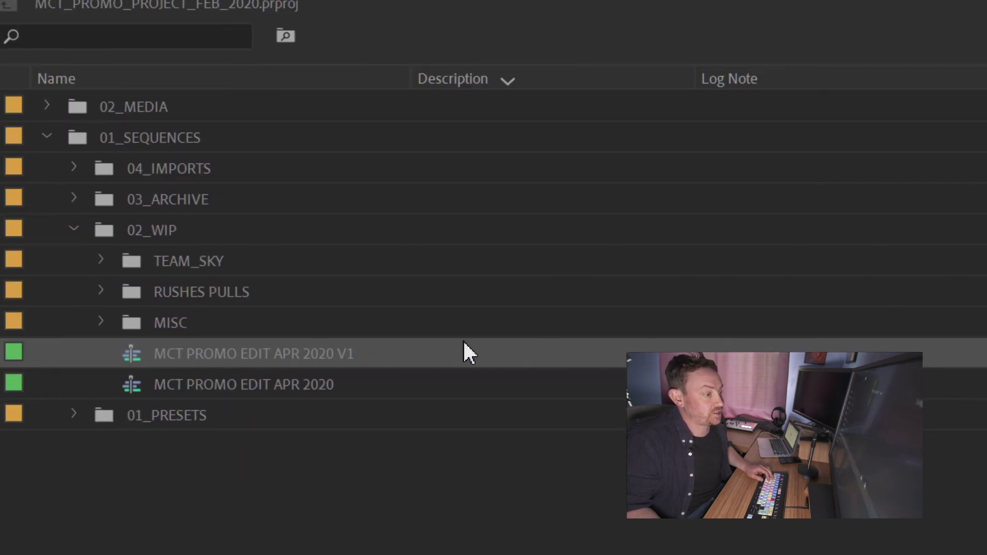
# Set the description of MCT PROMO EDIT APR 2020 V1 to "Last edited >> 1416 << || 12th May 2020 ||" and widen the Description column
pyautogui.click(435, 354)
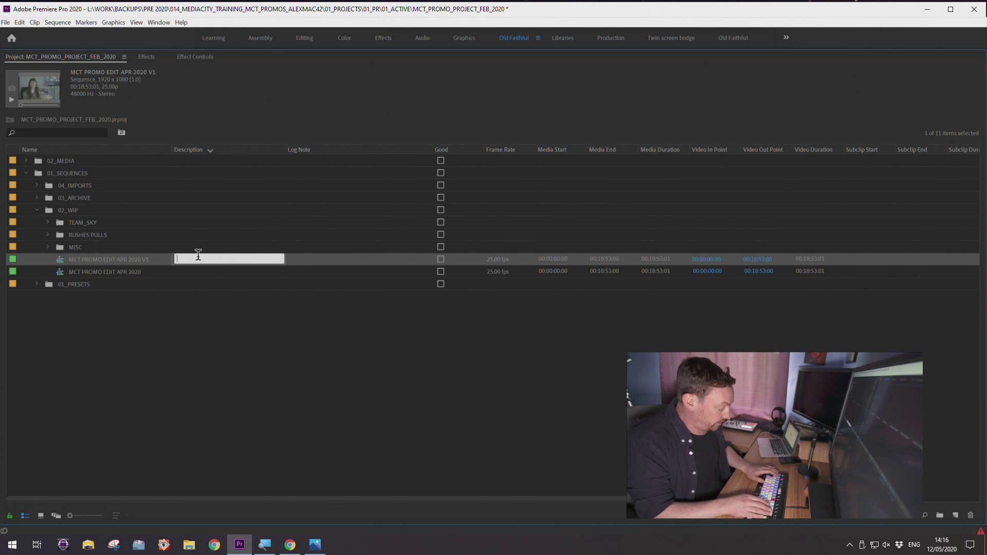
pyautogui.write('Last')
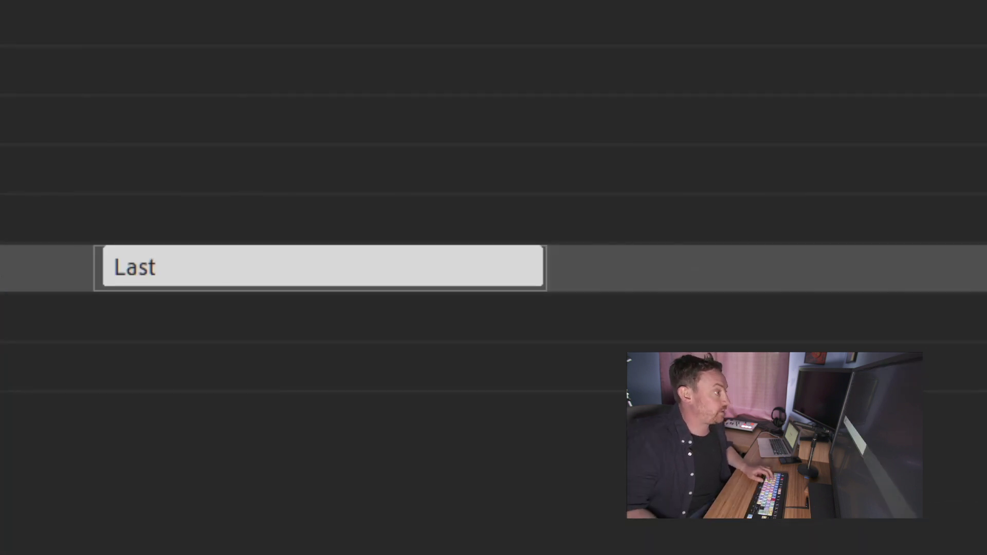
pyautogui.write(' edited >> ')
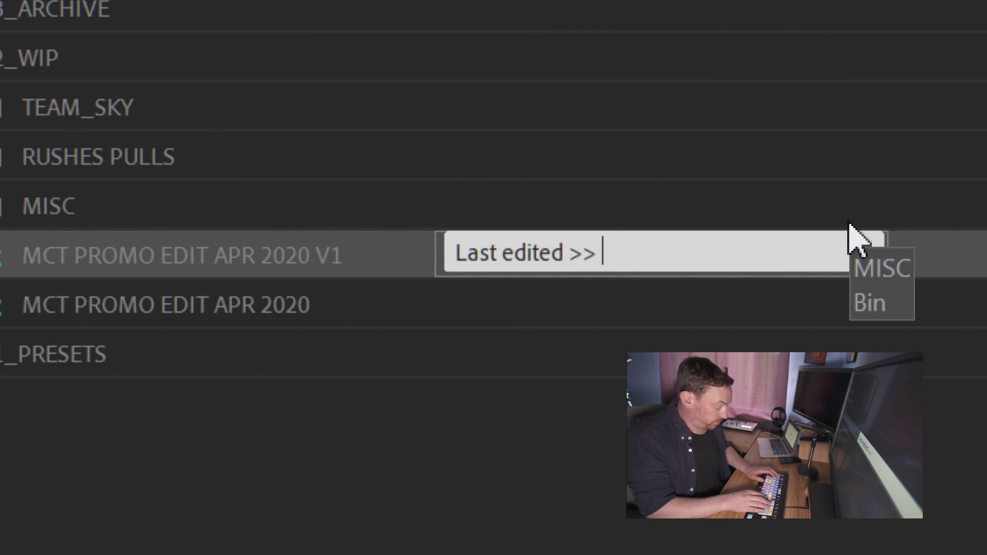
pyautogui.write('1416')
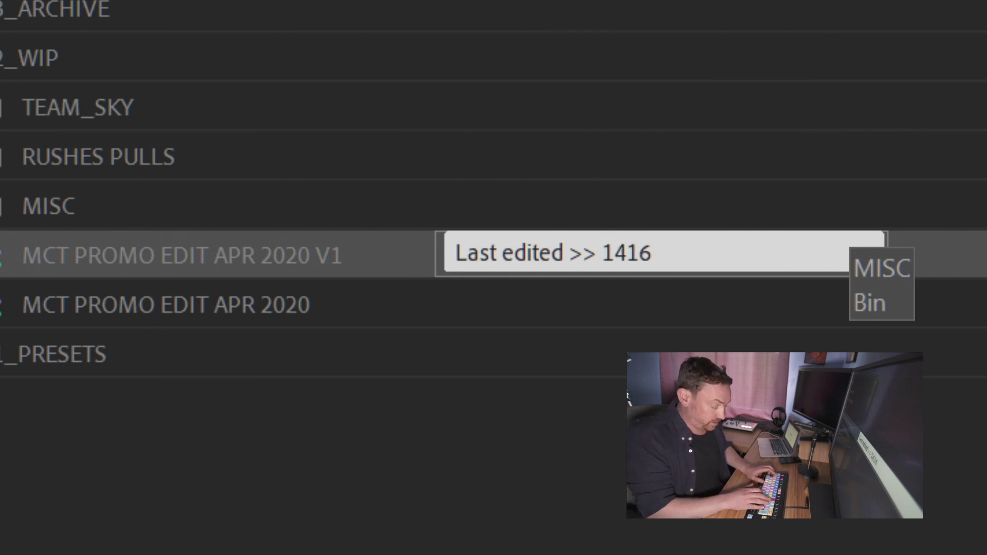
pyautogui.write(' << ||')
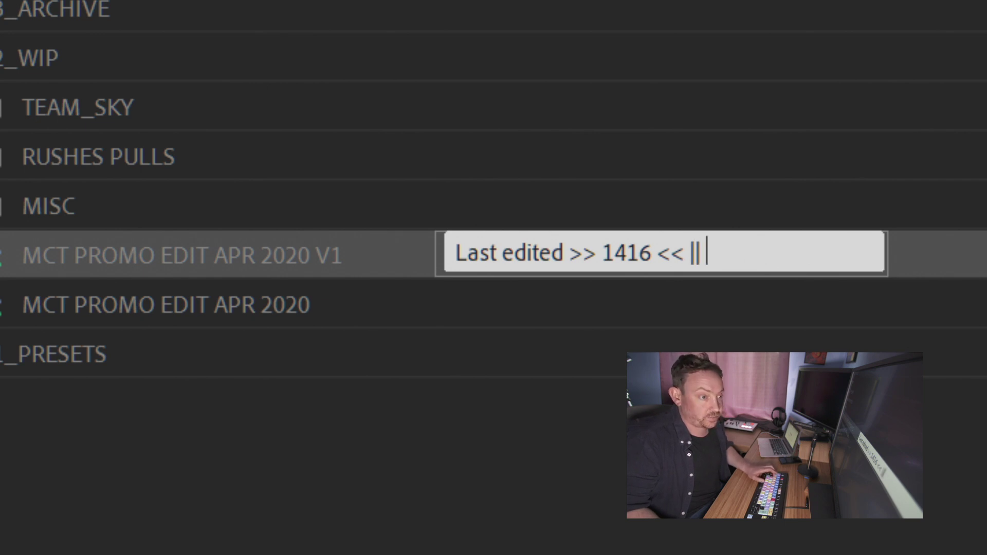
pyautogui.write(' 1')
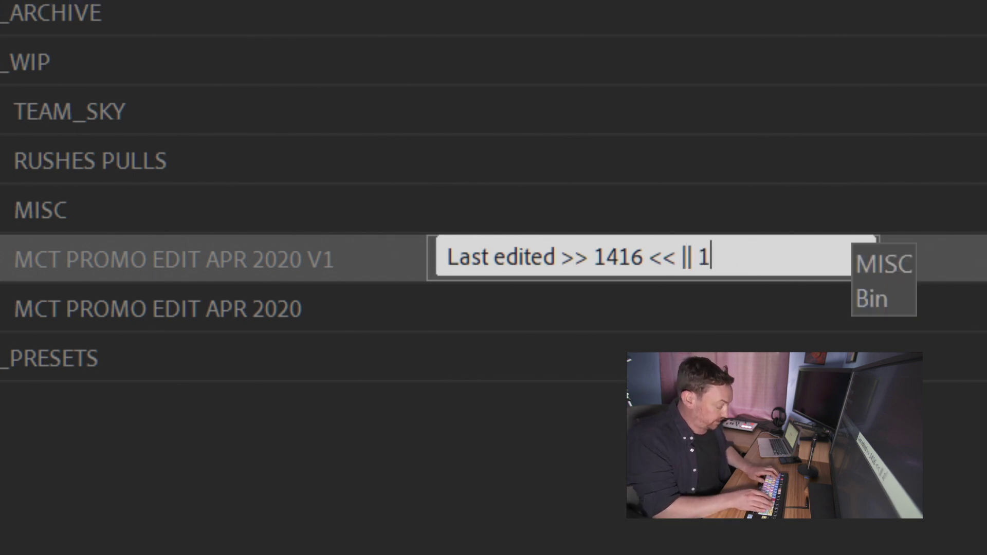
pyautogui.write('2th M')
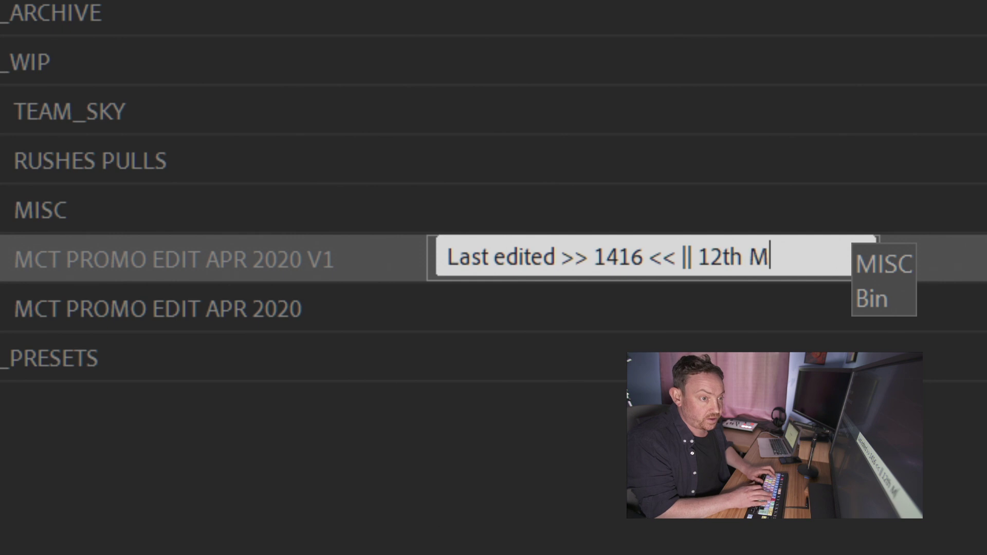
pyautogui.write('ay 2020 ')
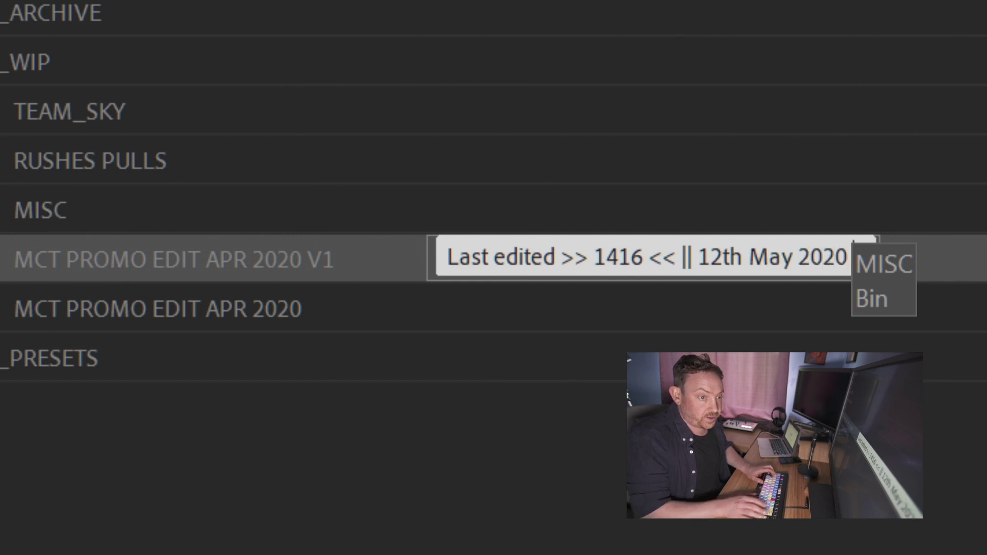
pyautogui.write('||')
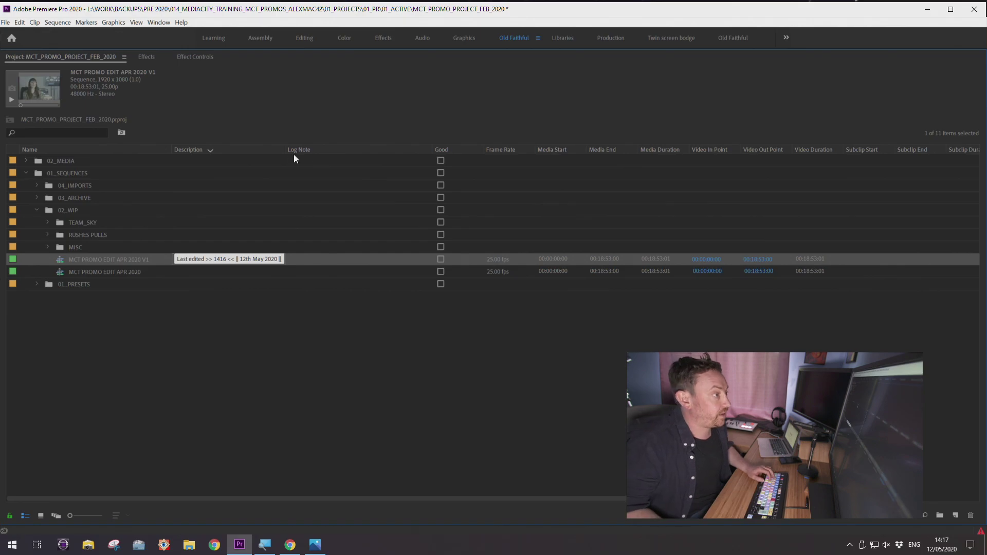
pyautogui.moveTo(285, 149); pyautogui.dragTo(323, 194)
pyautogui.click(124, 322)
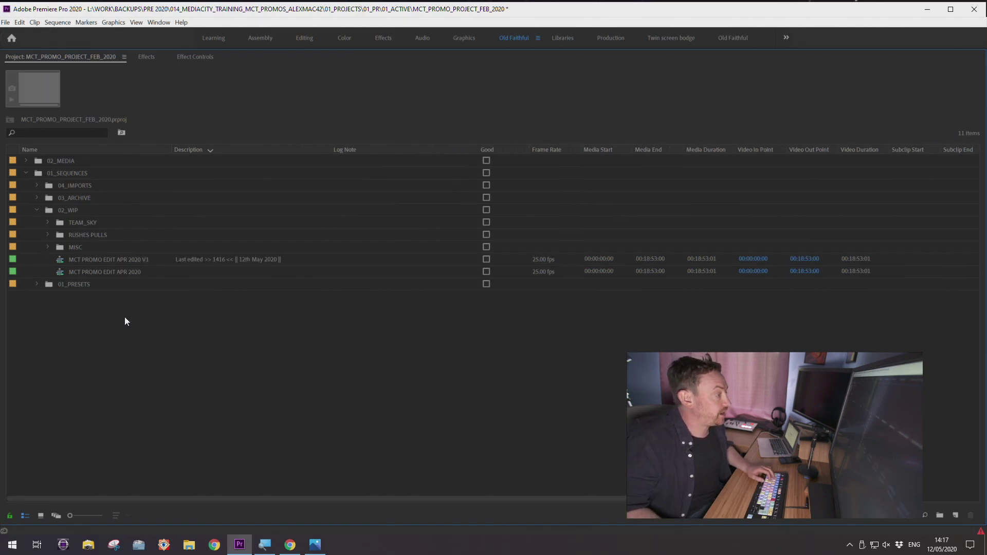
# Set the description of the MCT PROMO EDIT APR 2020 sequence to "Last edited >> 1032 << || 13th April ||"
pyautogui.click(60, 263)
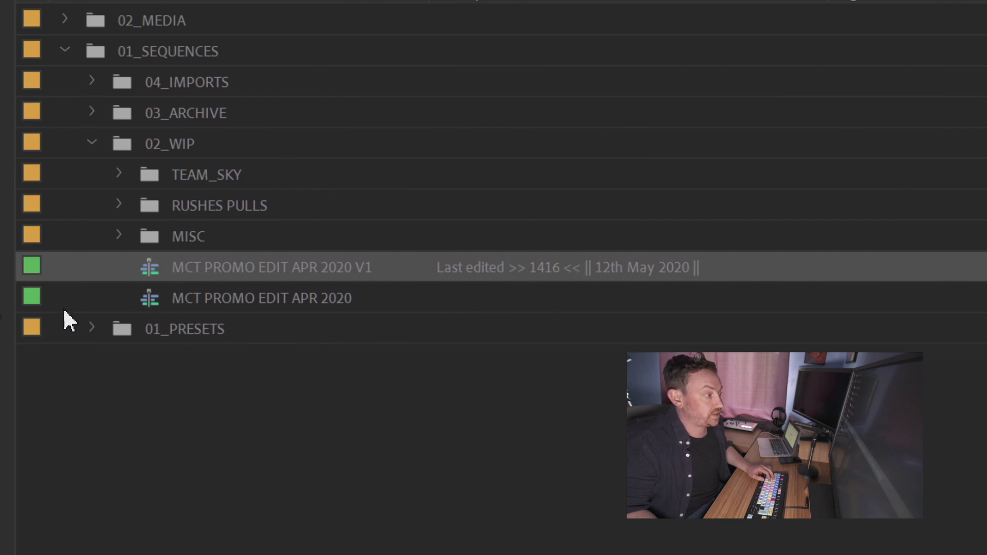
pyautogui.click(159, 300)
pyautogui.click(473, 294)
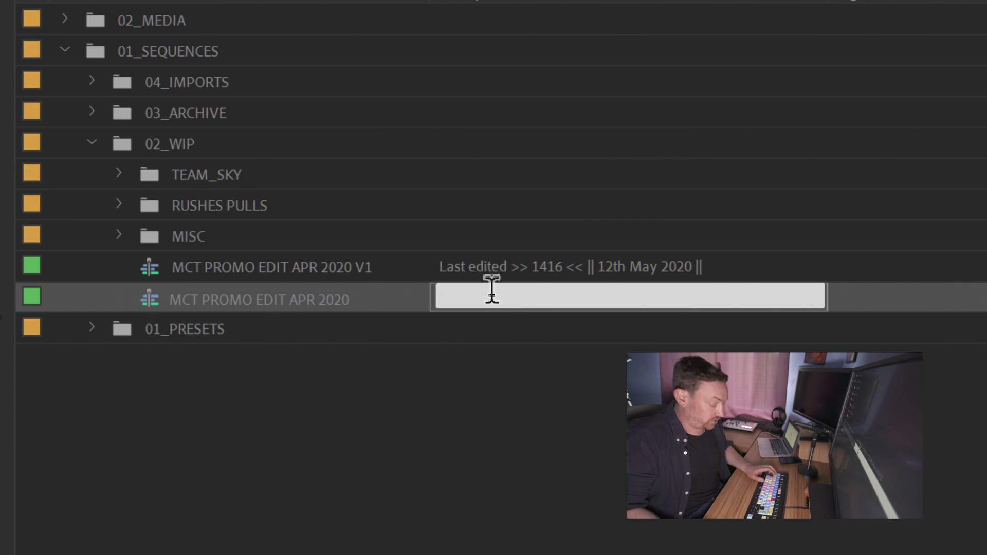
pyautogui.write('Last ei')
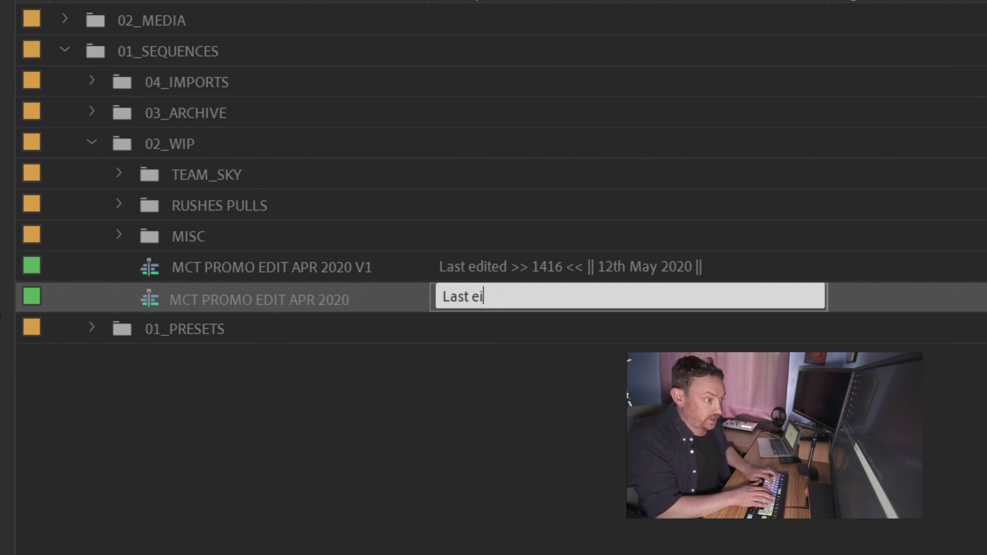
pyautogui.press('BackSpace')
pyautogui.write('dited >> ')
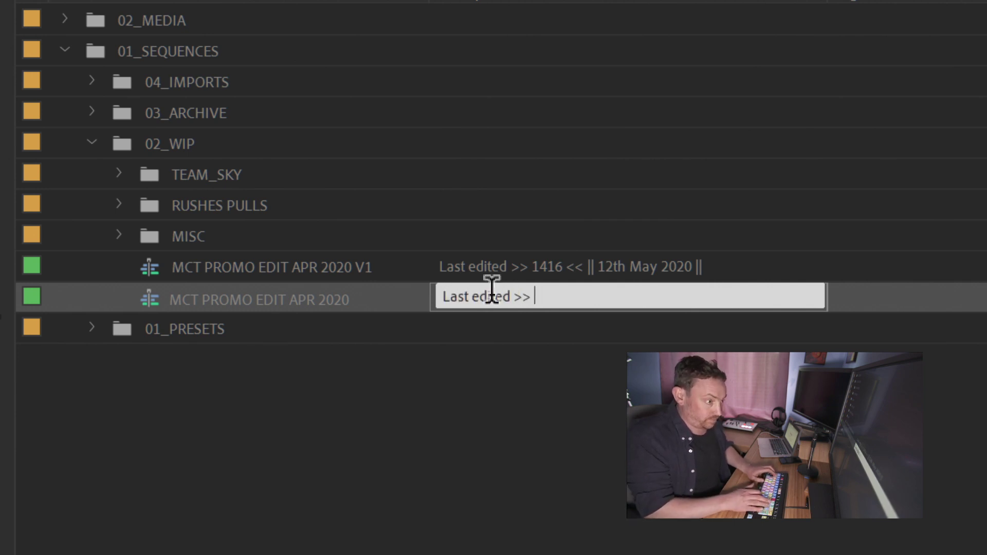
pyautogui.write('1032')
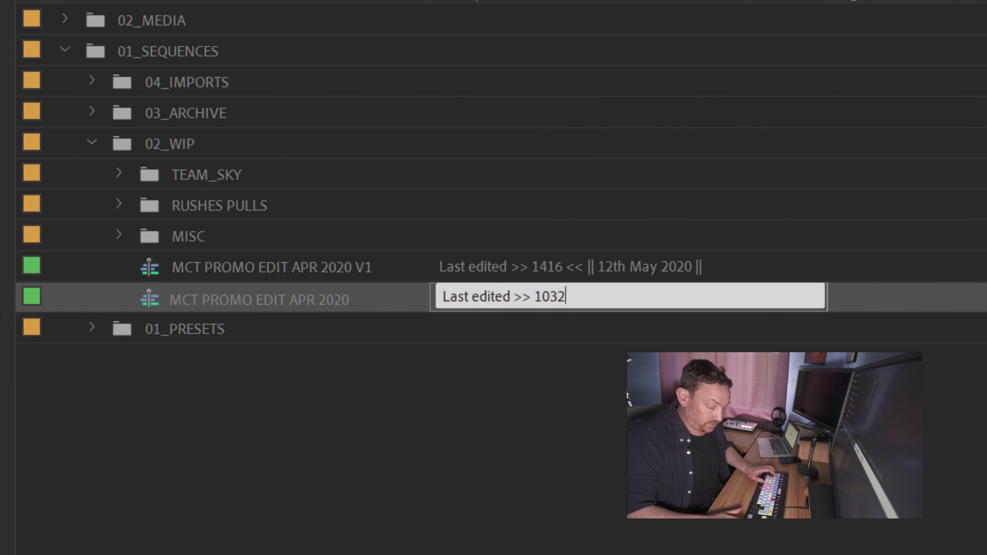
pyautogui.write(' <<')
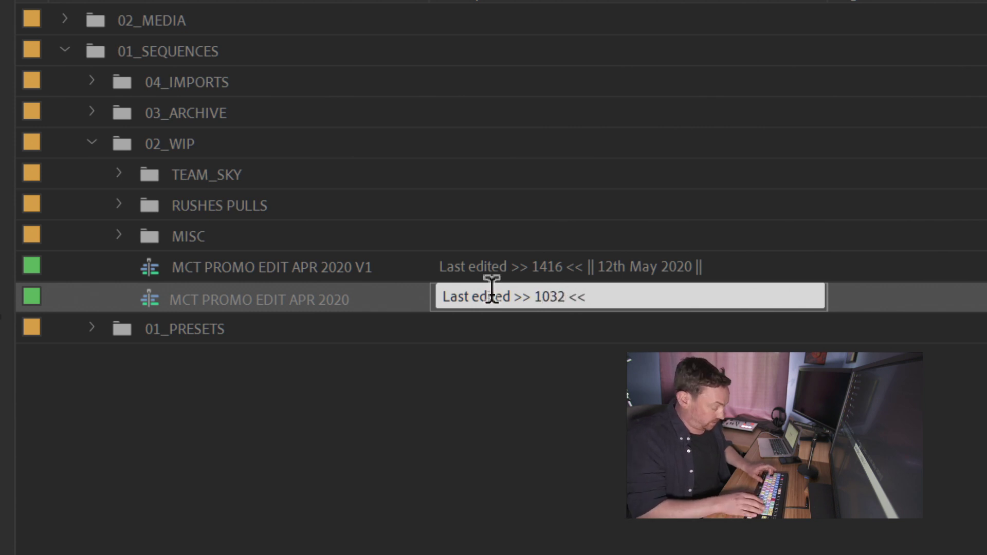
pyautogui.write(' |||| 13th')
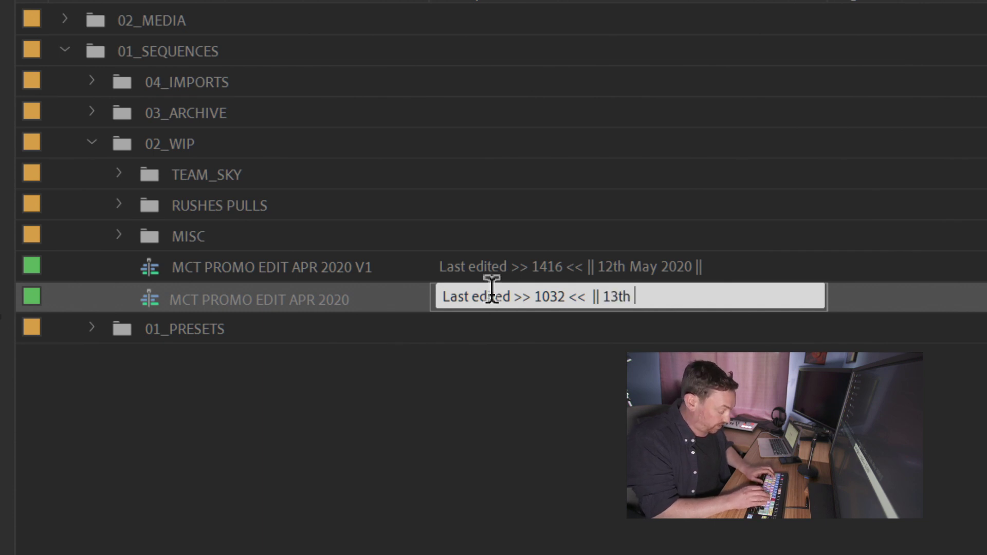
pyautogui.write(' A')
pyautogui.press('BackSpace')
pyautogui.write('a')
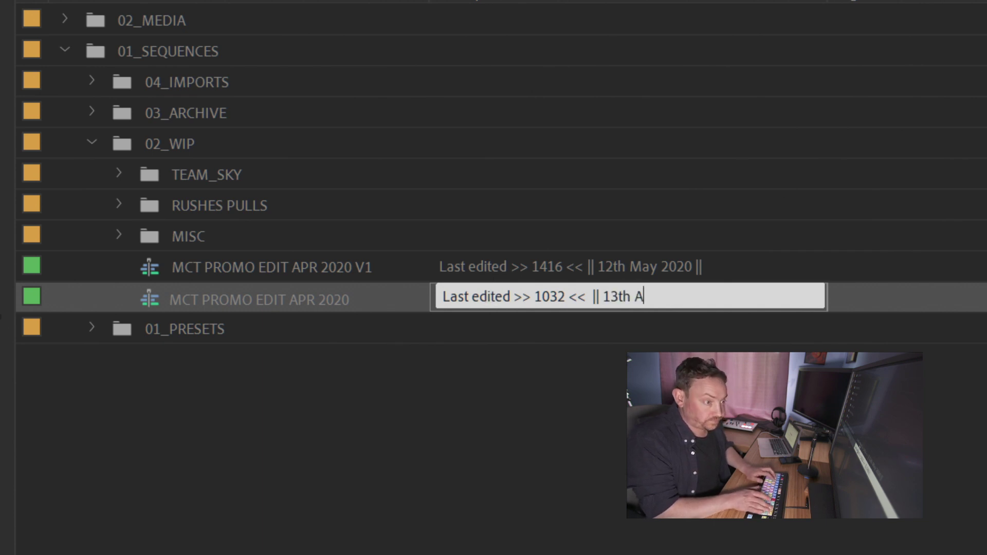
pyautogui.write('pril ||')
pyautogui.click(499, 400)
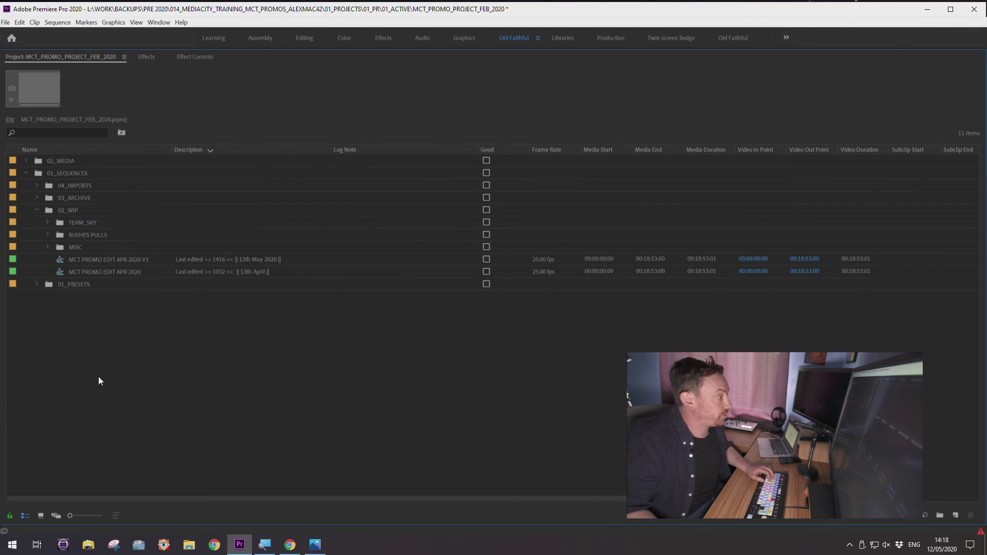
# Paste a copy of the MCT PROMO EDIT APR 2020 V1 sequence into 02_WIP and slightly widen the Name column
pyautogui.click(54, 268)
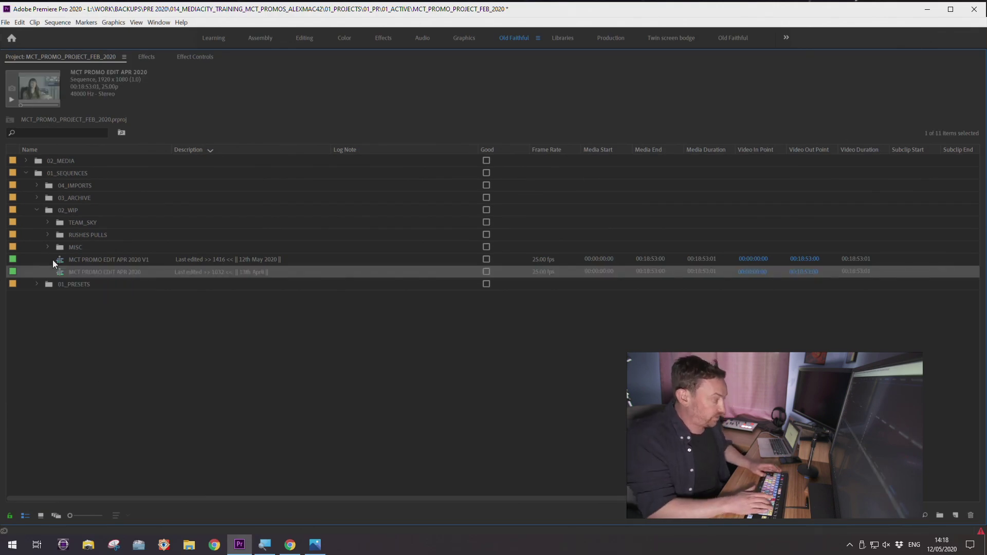
pyautogui.click(155, 271)
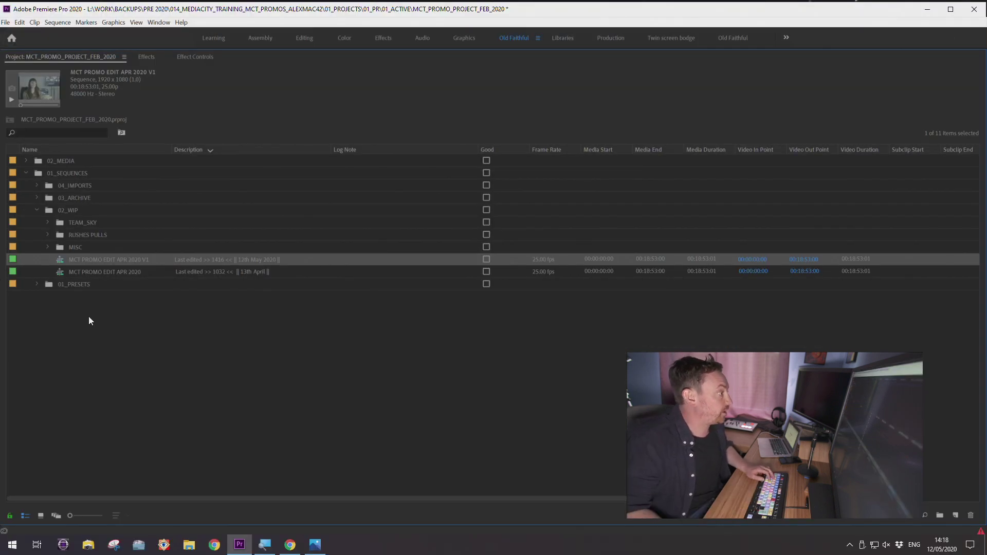
pyautogui.click(72, 211)
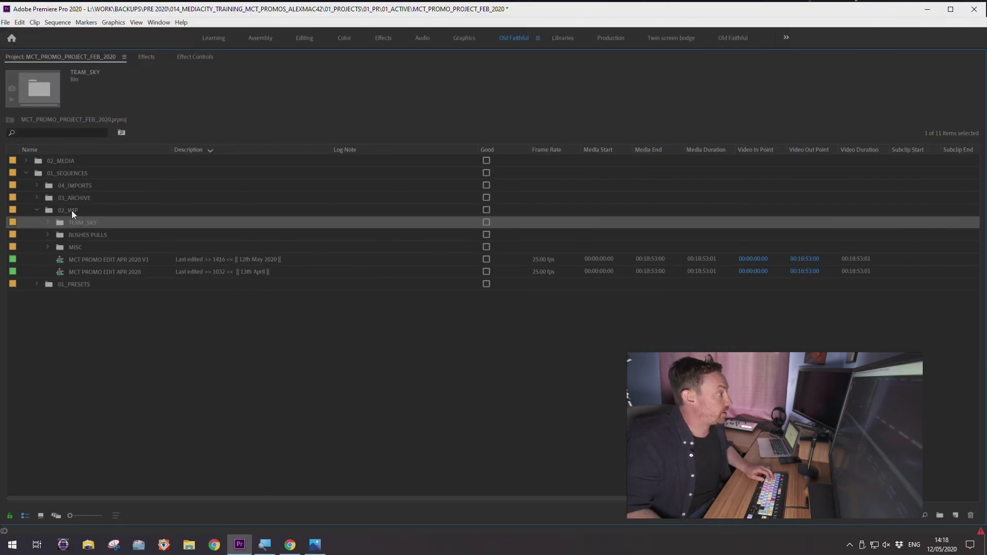
pyautogui.hotkey('ctrl', 'v')
pyautogui.click(148, 234)
pyautogui.moveTo(172, 149); pyautogui.dragTo(192, 149)
pyautogui.click(171, 353)
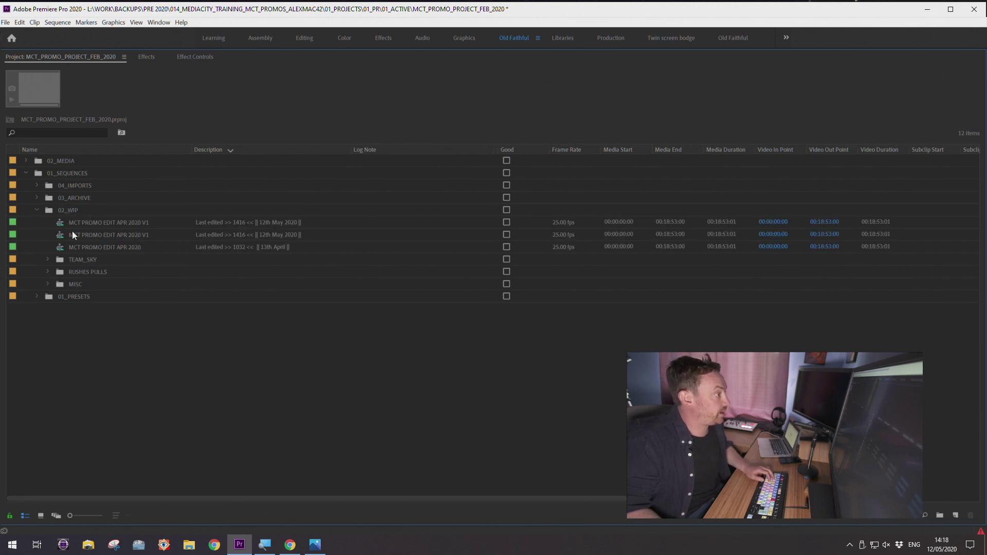
# Open the second-listed MCT PROMO EDIT APR 2020 V1 sequence in the timeline and place its tab before MC_GF0151
pyautogui.doubleClick(59, 236)
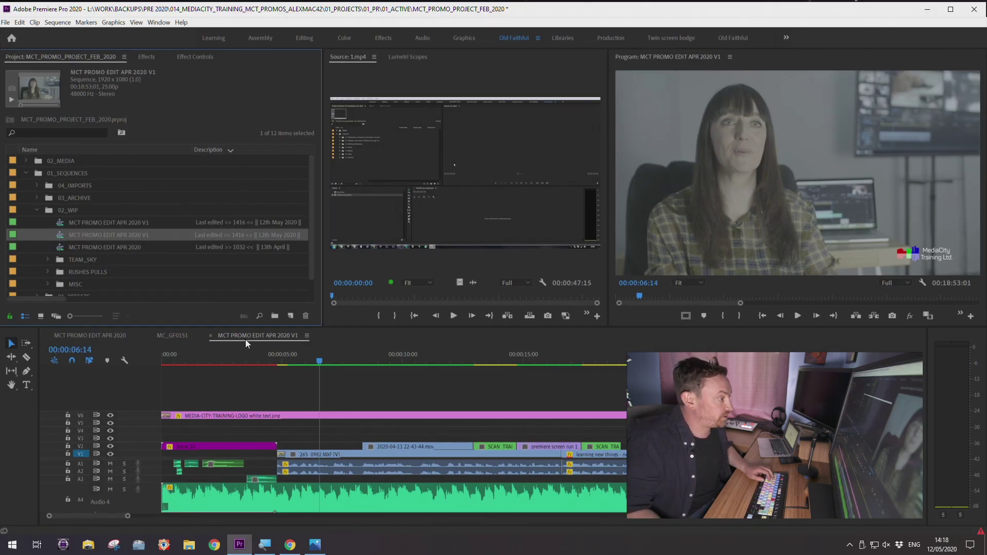
pyautogui.click(520, 127)
pyautogui.moveTo(232, 335); pyautogui.dragTo(176, 335)
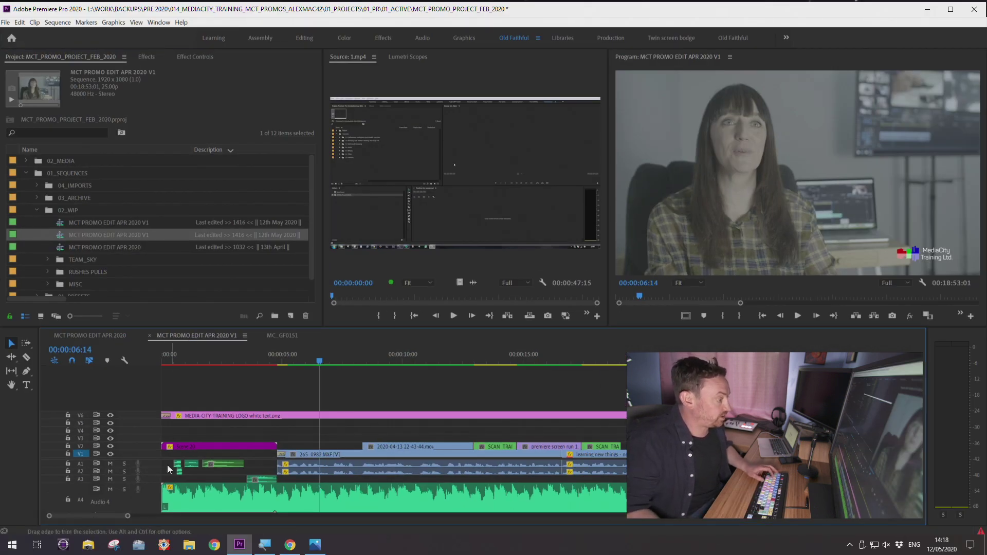
# Minimise all tracks in the MCT PROMO EDIT APR 2020 V1 timeline and close the MC_GF0151 sequence
pyautogui.moveTo(150, 459); pyautogui.dragTo(150, 425)
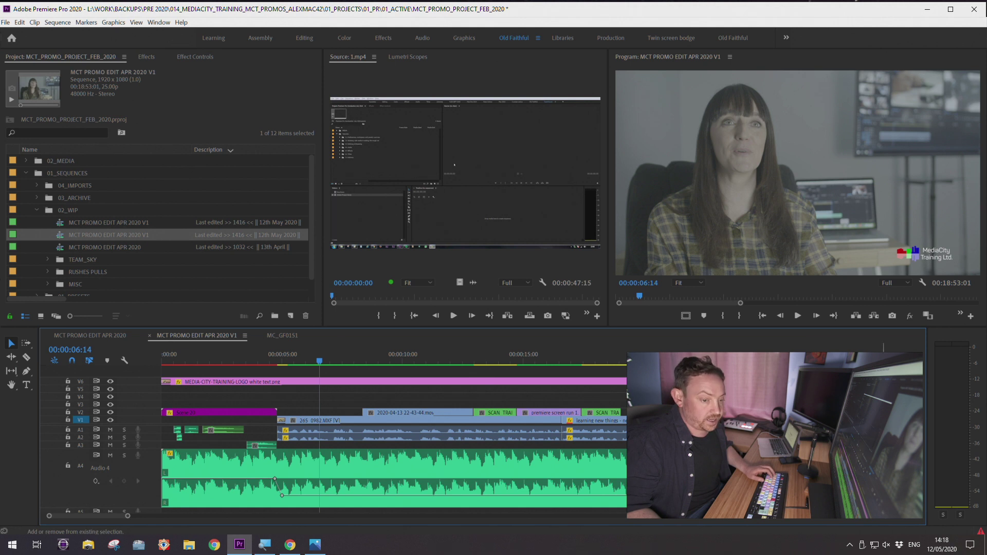
pyautogui.hotkey('shift', '-')
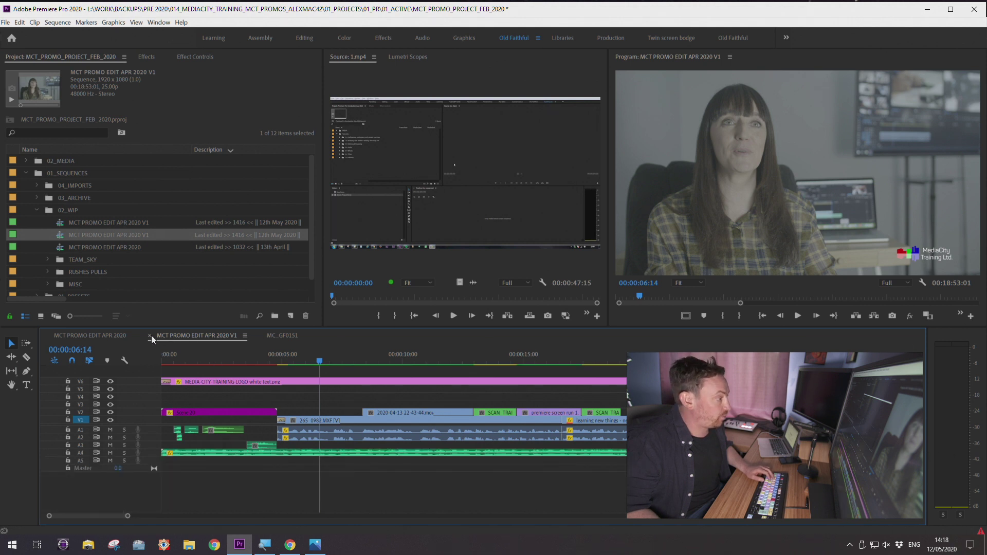
pyautogui.click(120, 337)
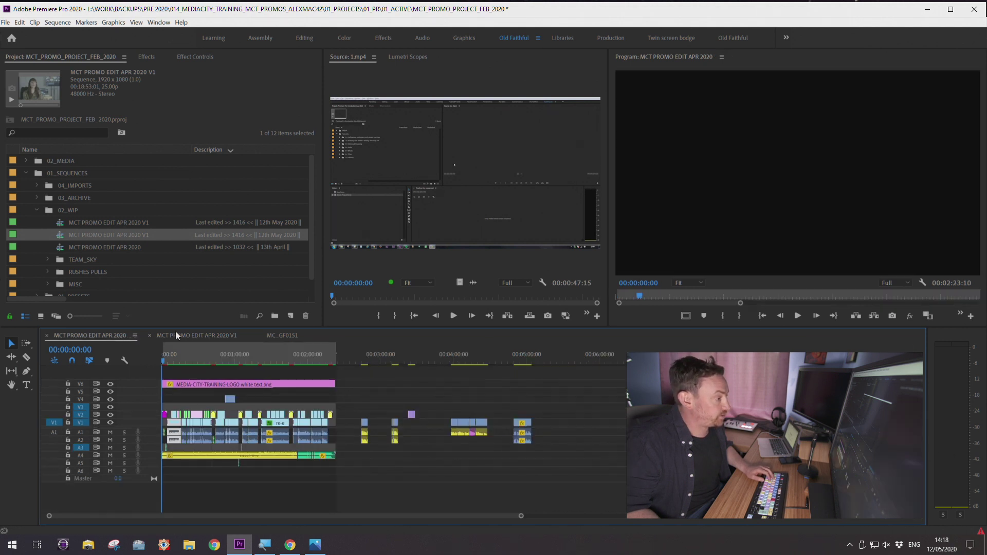
pyautogui.click(175, 331)
pyautogui.click(272, 335)
pyautogui.click(259, 335)
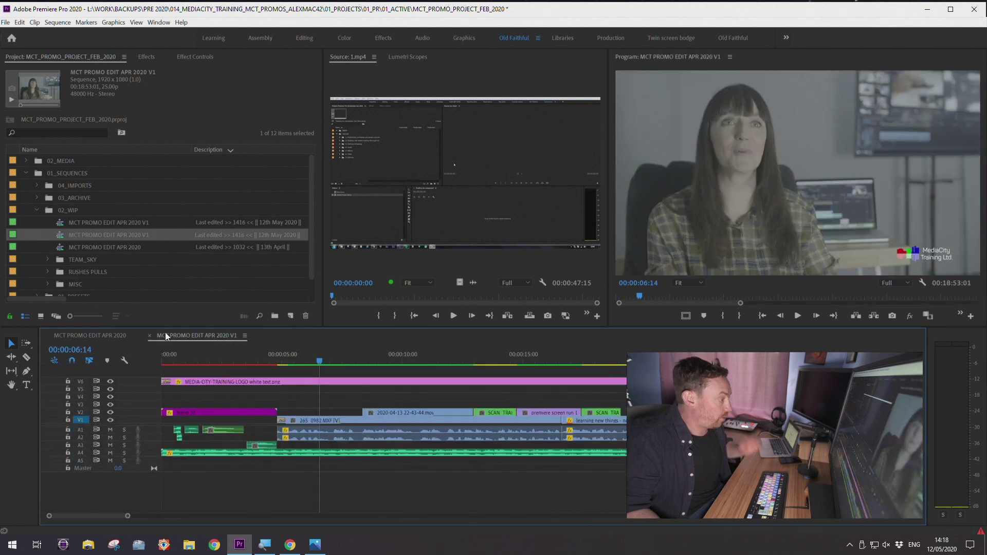
# Reveal the MCT PROMO EDIT APR 2020 sequence in the project and close it in the timeline
pyautogui.click(113, 334)
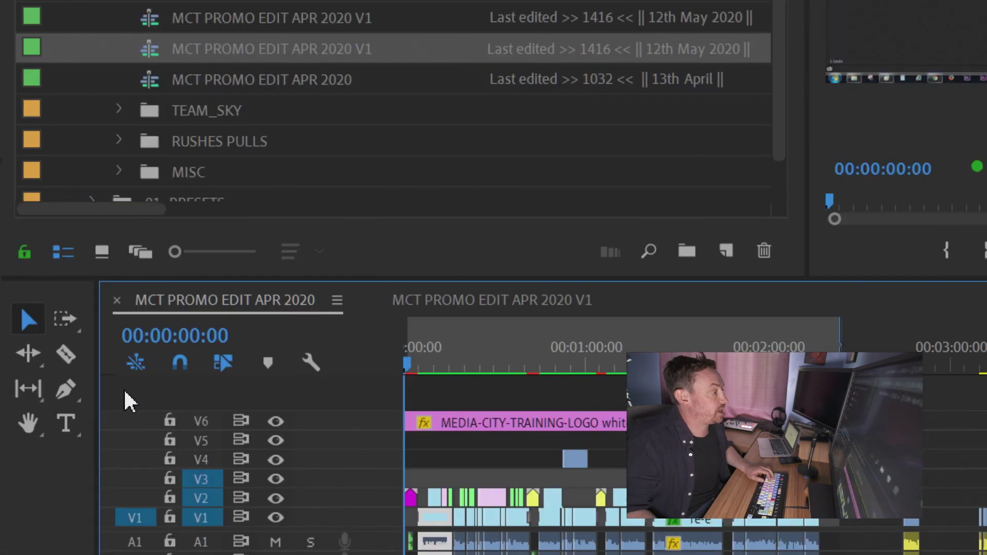
pyautogui.rightClick(211, 306)
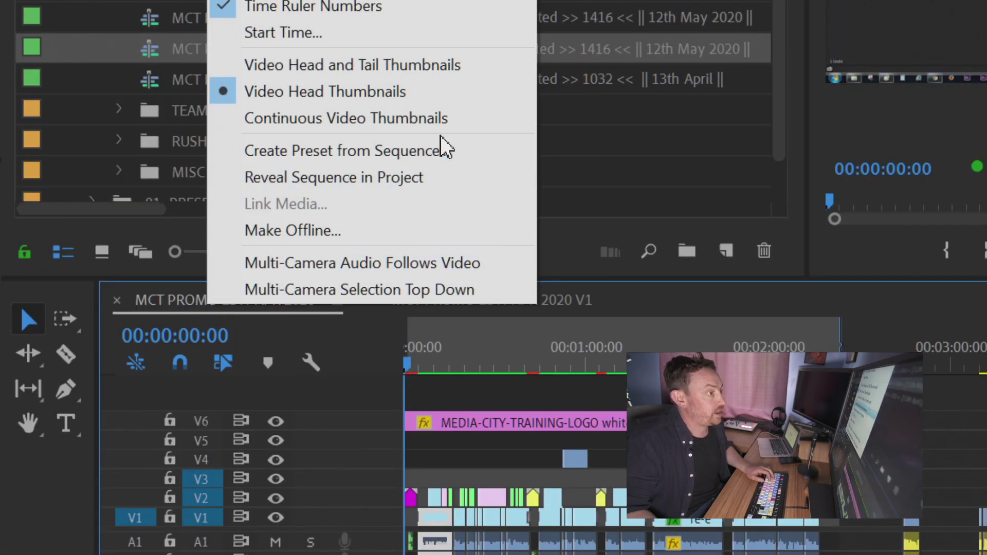
pyautogui.click(419, 177)
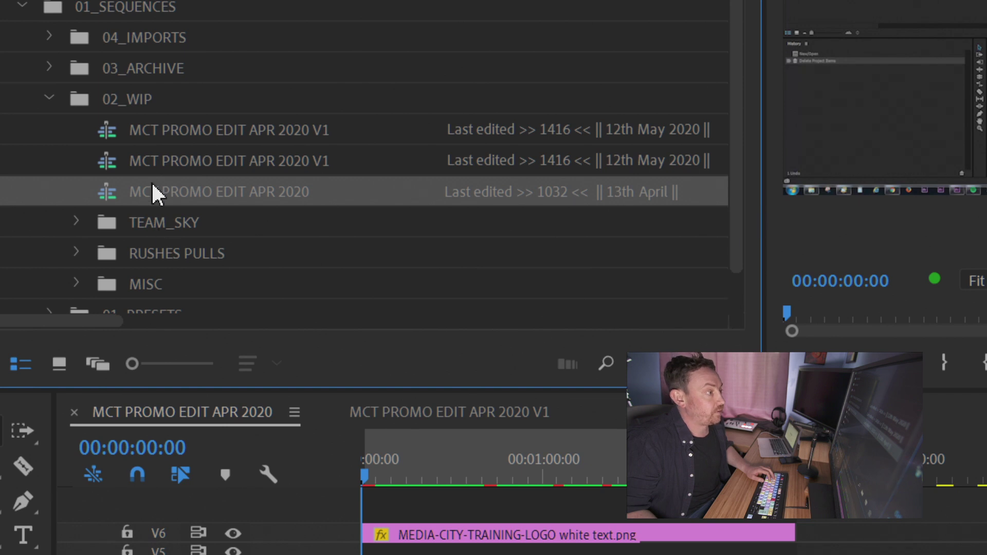
pyautogui.click(74, 412)
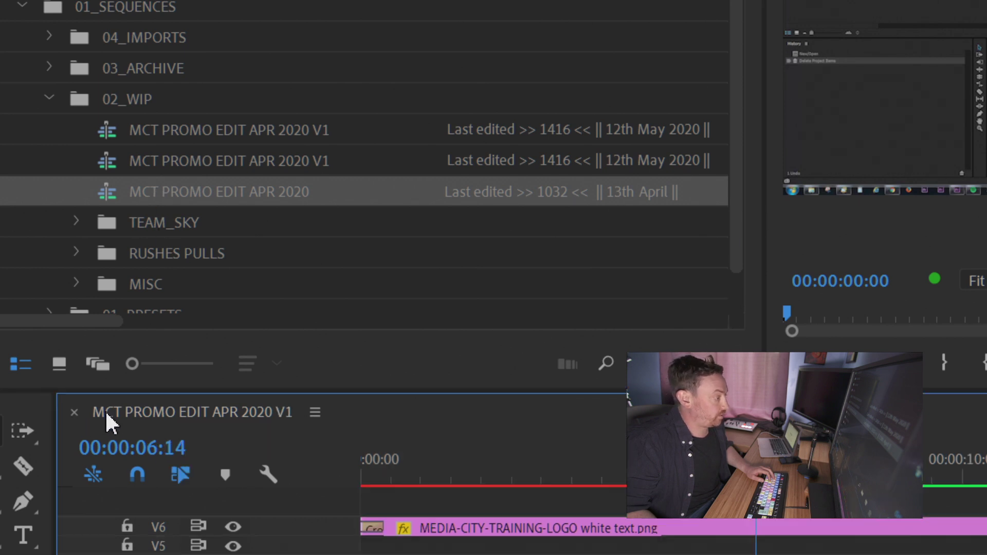
# Reveal the open V1 sequence in the project and open the first-listed MCT PROMO EDIT APR 2020 V1 alongside it
pyautogui.rightClick(209, 406)
pyautogui.click(360, 280)
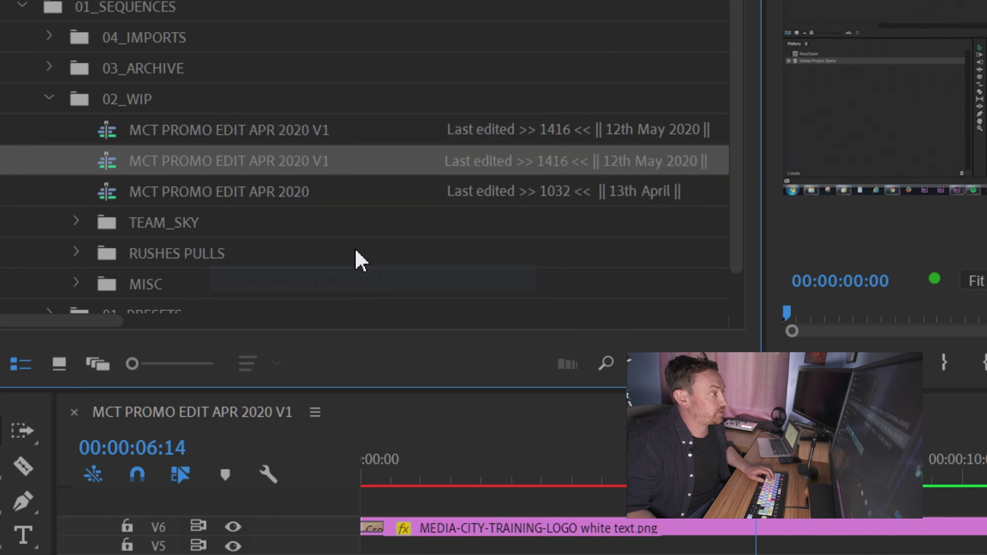
pyautogui.doubleClick(115, 135)
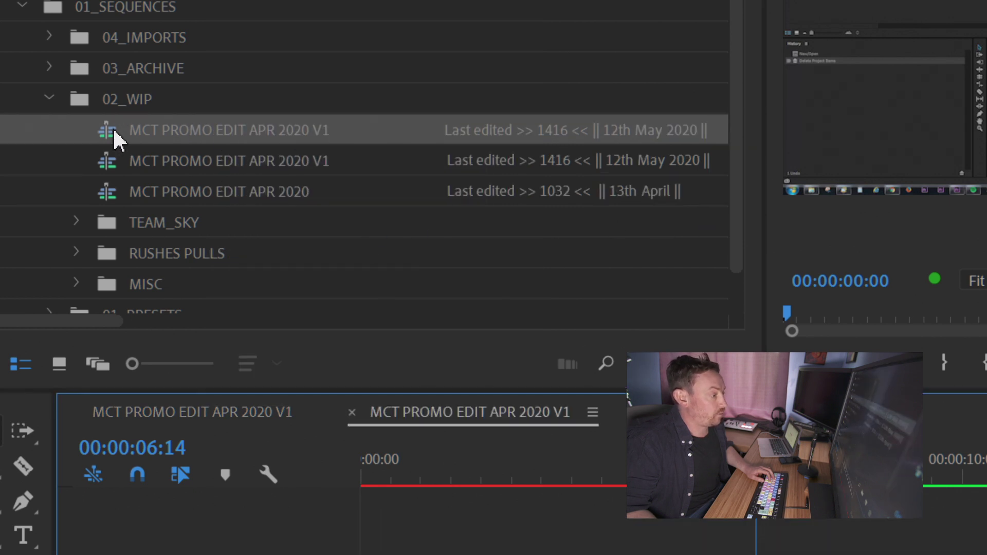
pyautogui.click(243, 412)
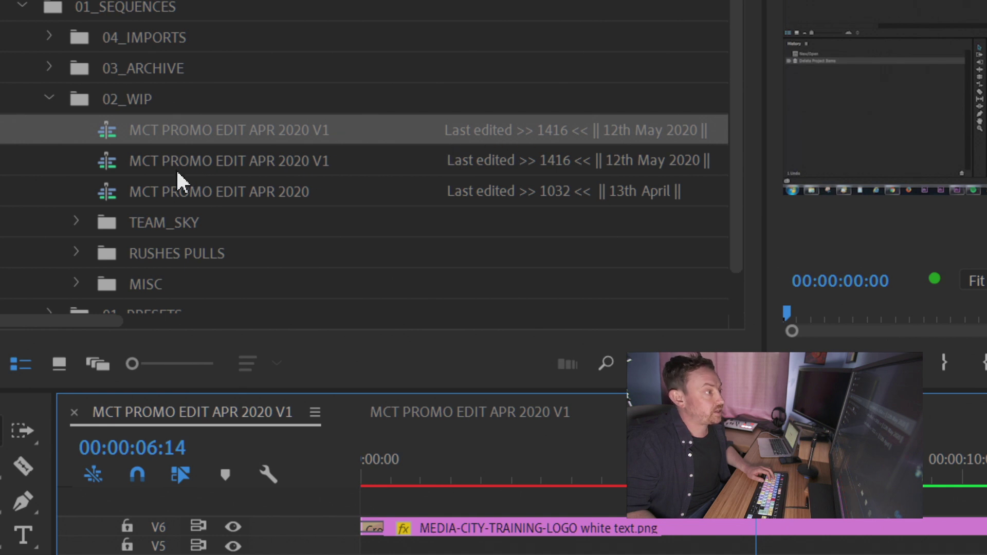
# Bring up the second-listed MCT PROMO EDIT APR 2020 V1 sequence and lock all of its video and audio tracks
pyautogui.click(111, 169)
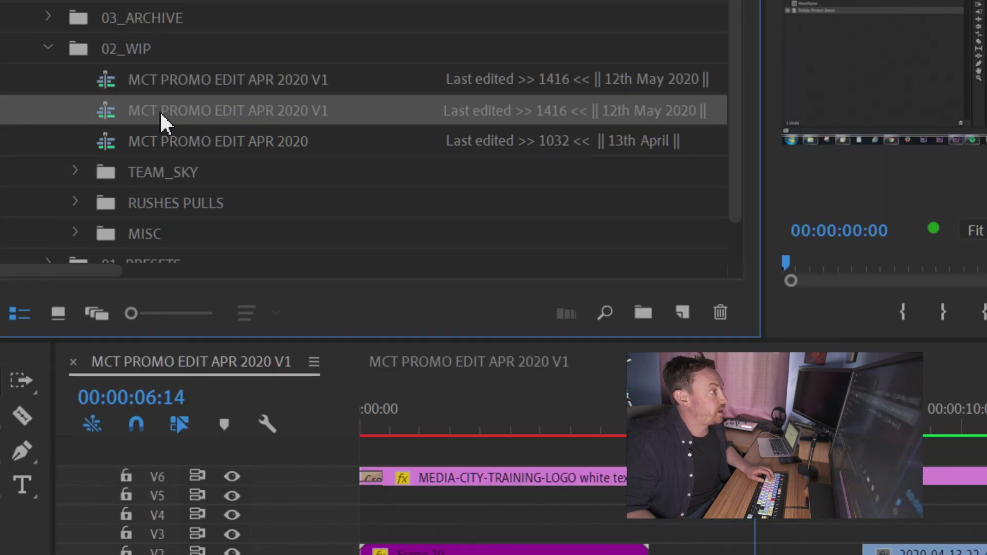
pyautogui.doubleClick(117, 109)
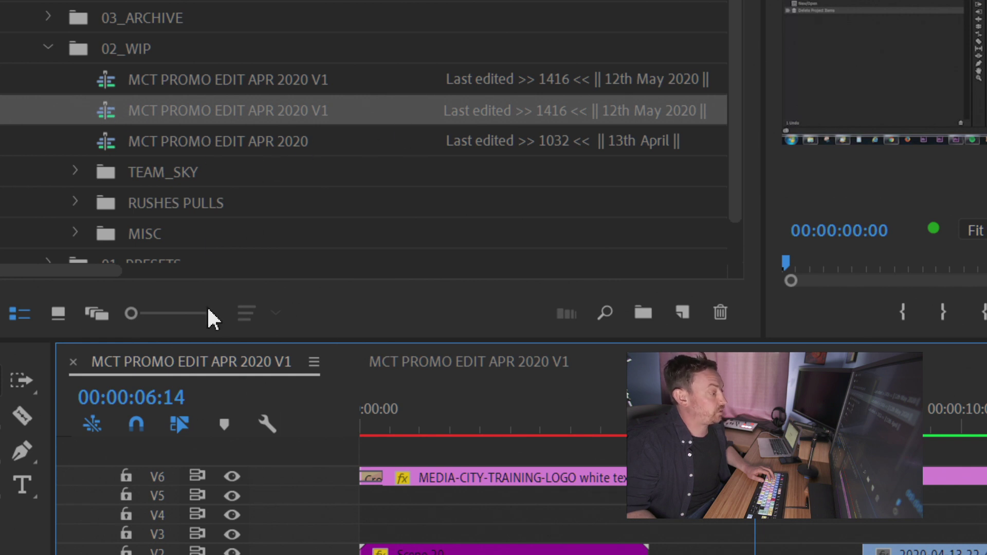
pyautogui.keyDown('shift'); pyautogui.click(103, 409); pyautogui.keyUp('shift')
pyautogui.keyDown('shift'); pyautogui.click(103, 435); pyautogui.keyUp('shift')
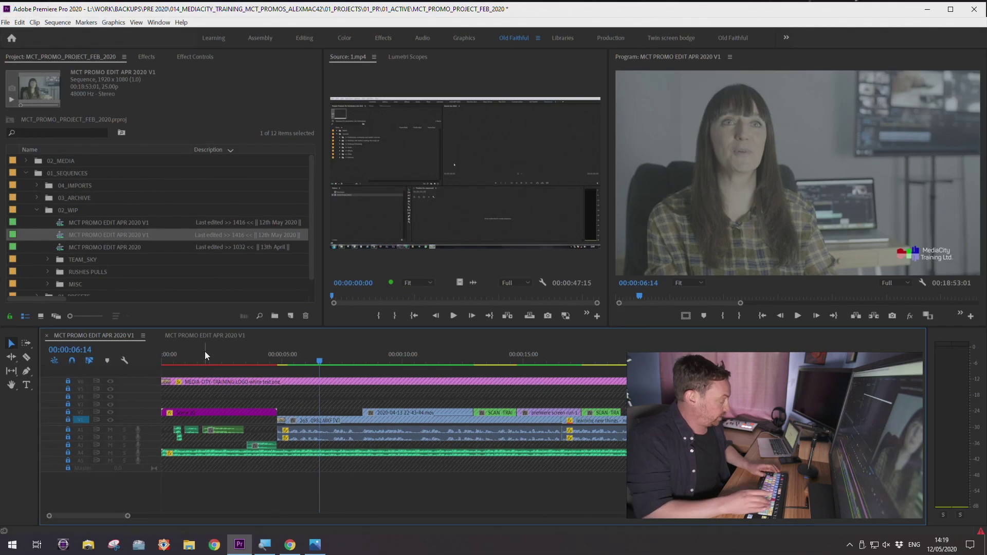
# Create a bin named ARCHIVE inside the 02_WIP bin
pyautogui.click(66, 210)
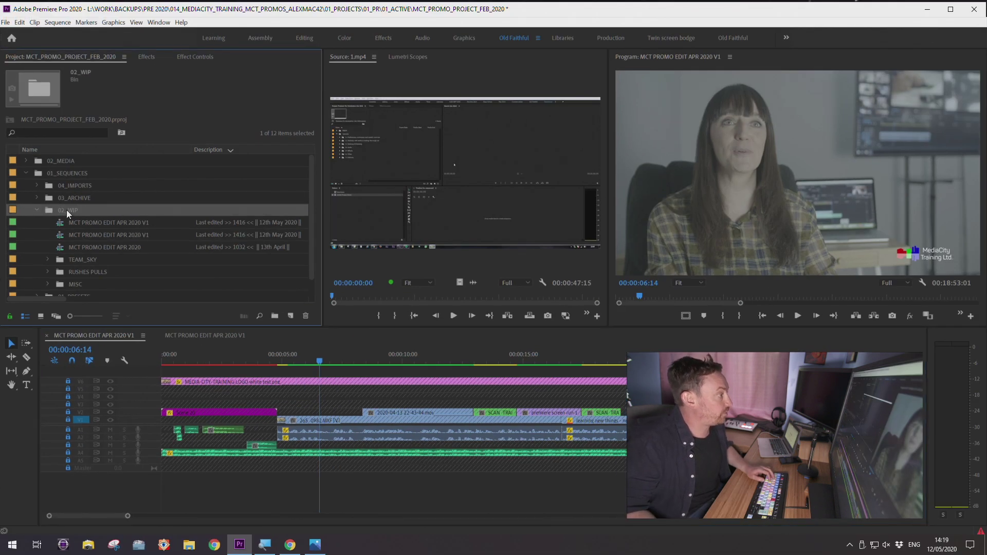
pyautogui.click(275, 317)
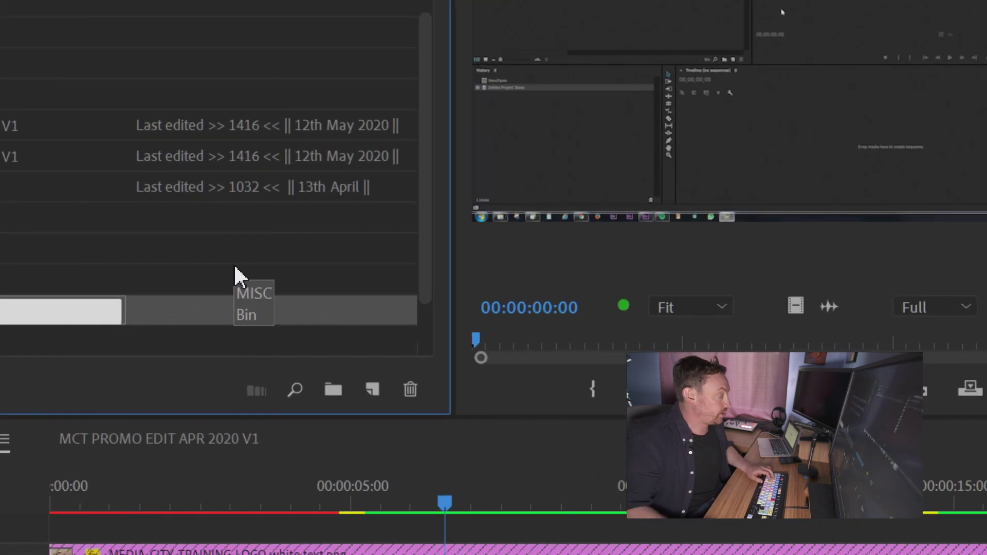
pyautogui.write('AR')
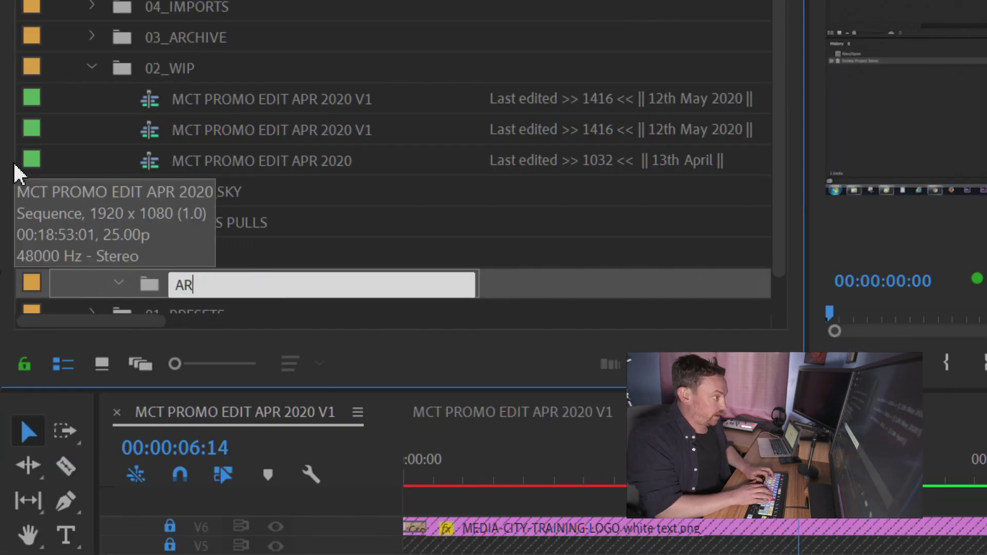
pyautogui.write('CHIVE')
pyautogui.press('Return')
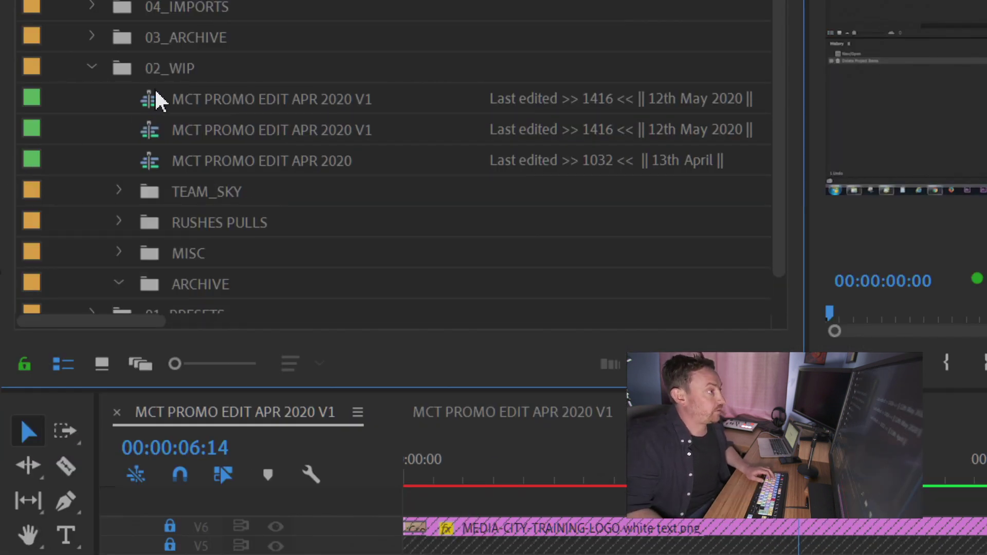
# Identify the locked copy of MCT PROMO EDIT APR 2020 V1 and move it into the ARCHIVE bin
pyautogui.doubleClick(157, 100)
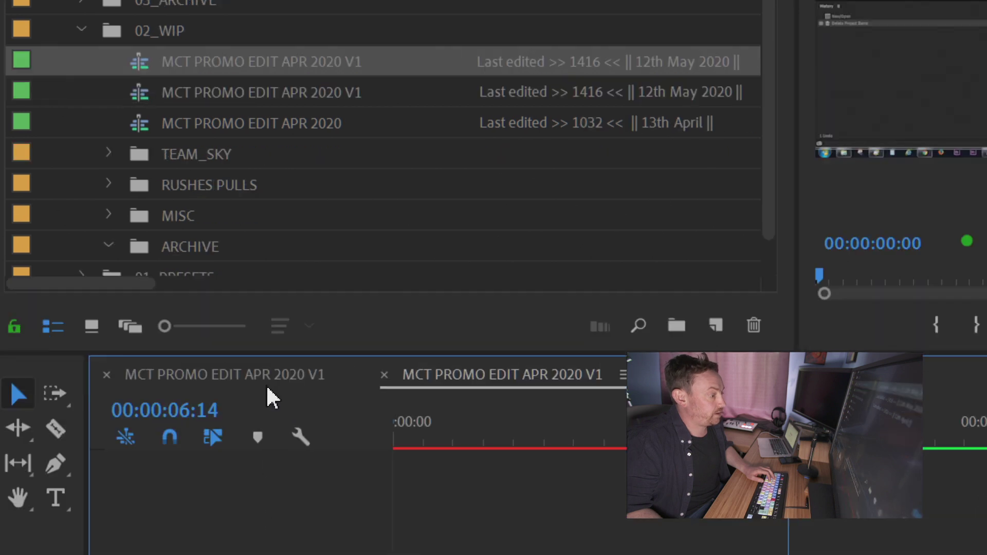
pyautogui.click(268, 389)
pyautogui.click(140, 93)
pyautogui.moveTo(140, 93); pyautogui.dragTo(189, 246)
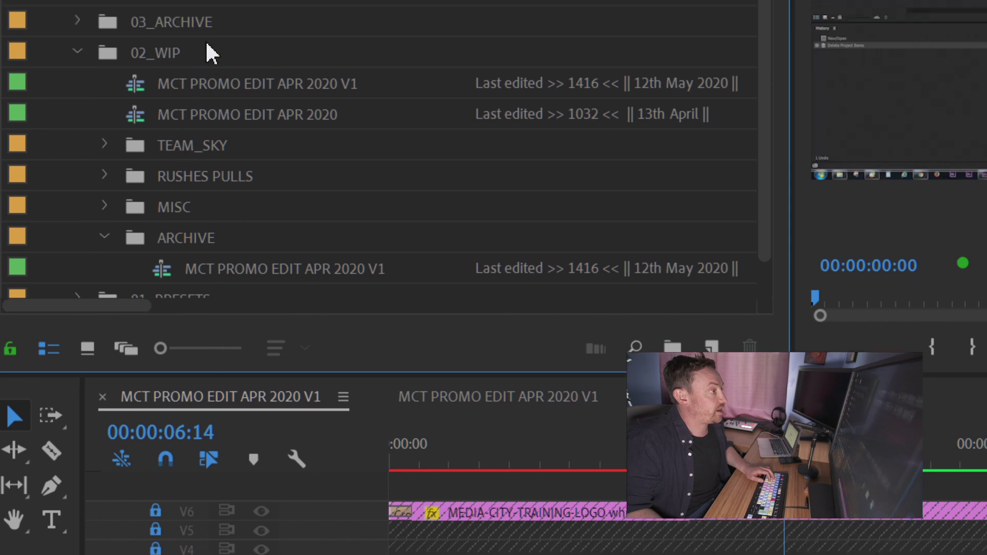
# Open the MCT PROMO EDIT APR 2020 V1 sequence remaining directly in 02_WIP and close the locked archived version
pyautogui.click(128, 92)
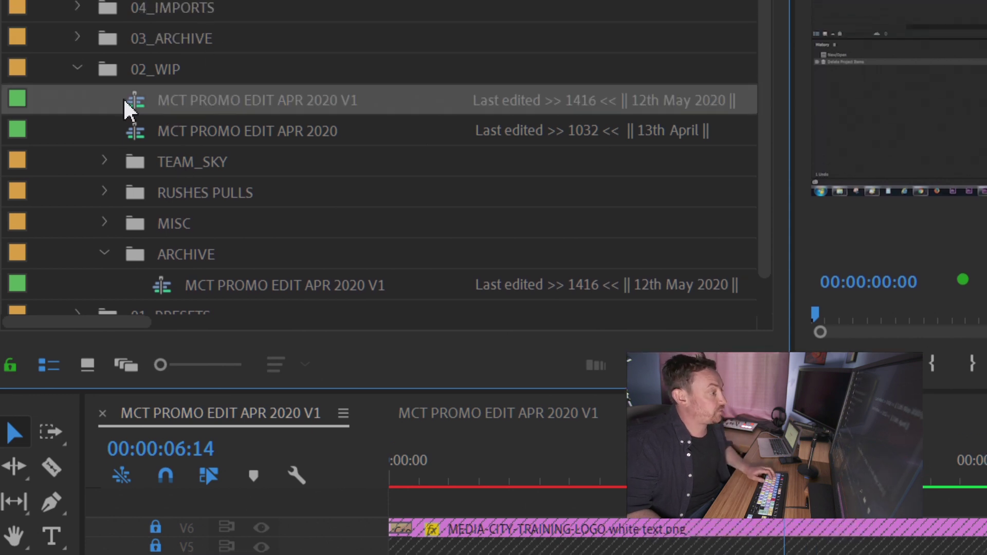
pyautogui.doubleClick(129, 101)
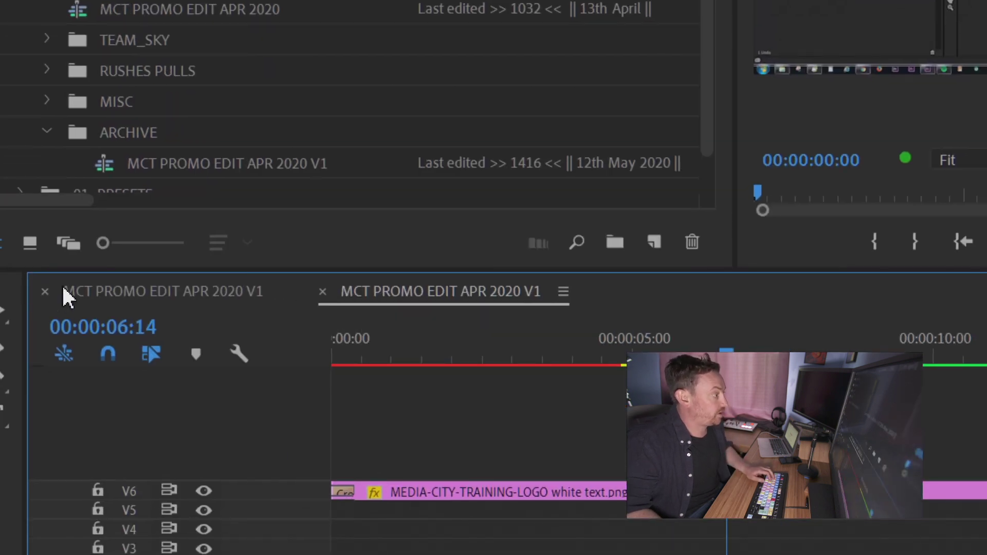
pyautogui.click(45, 291)
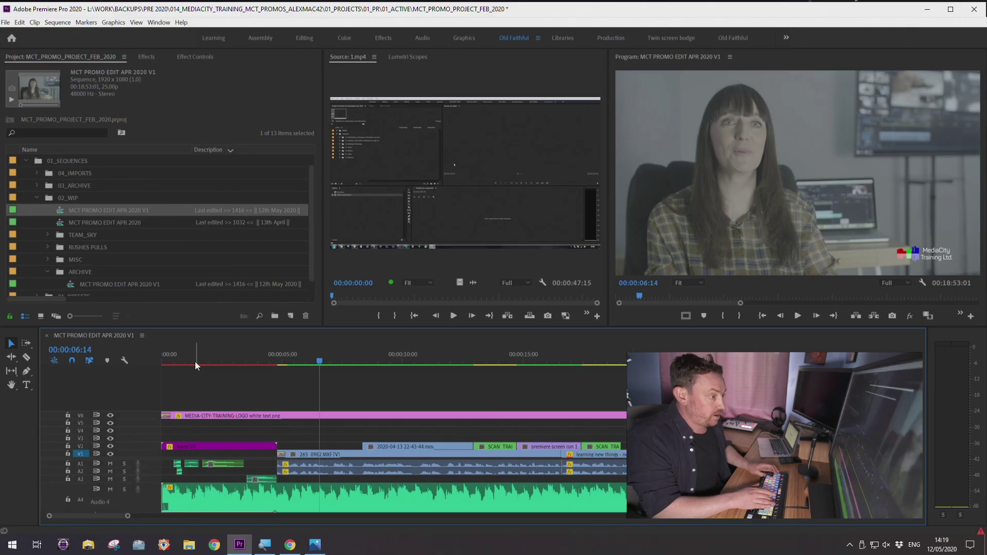
# Set the description of the MCT PROMO EDIT APR 2020 V1 sequence in 02_WIP to "Last edited >> 1730 << || 12th May 2020 ||"
pyautogui.click(200, 362)
pyautogui.click(234, 209)
pyautogui.click(242, 210)
pyautogui.click(248, 209)
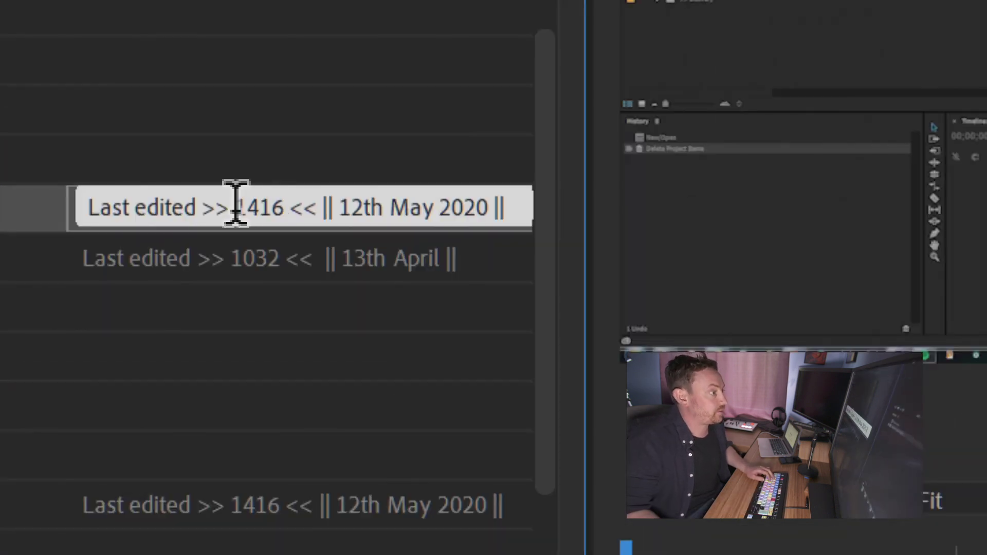
pyautogui.moveTo(245, 205); pyautogui.dragTo(239, 269)
pyautogui.click(290, 207)
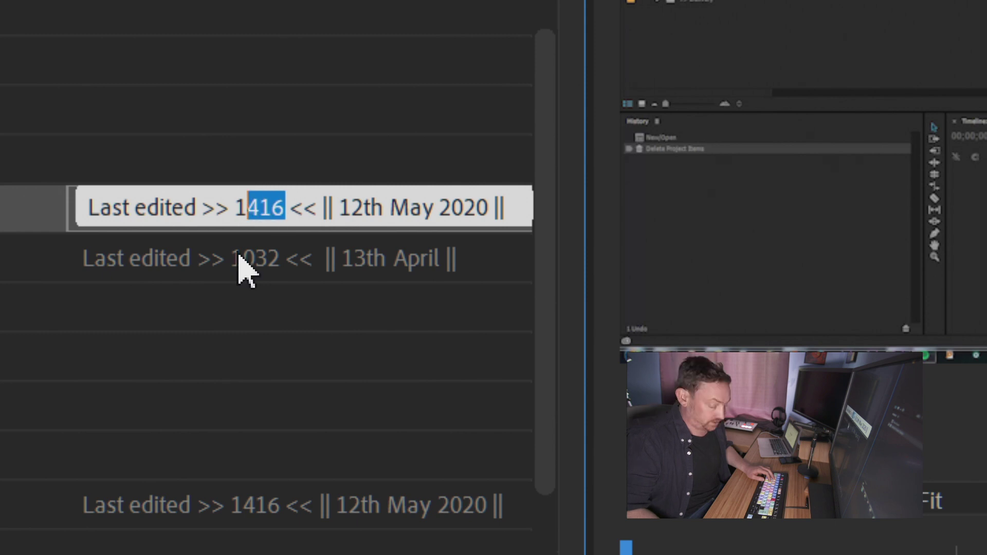
pyautogui.write('730')
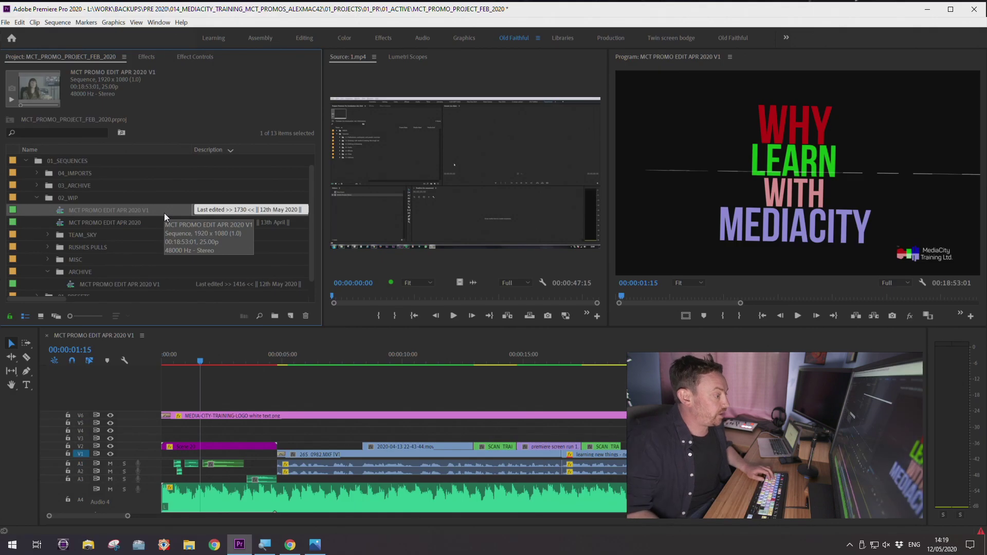
pyautogui.click(236, 348)
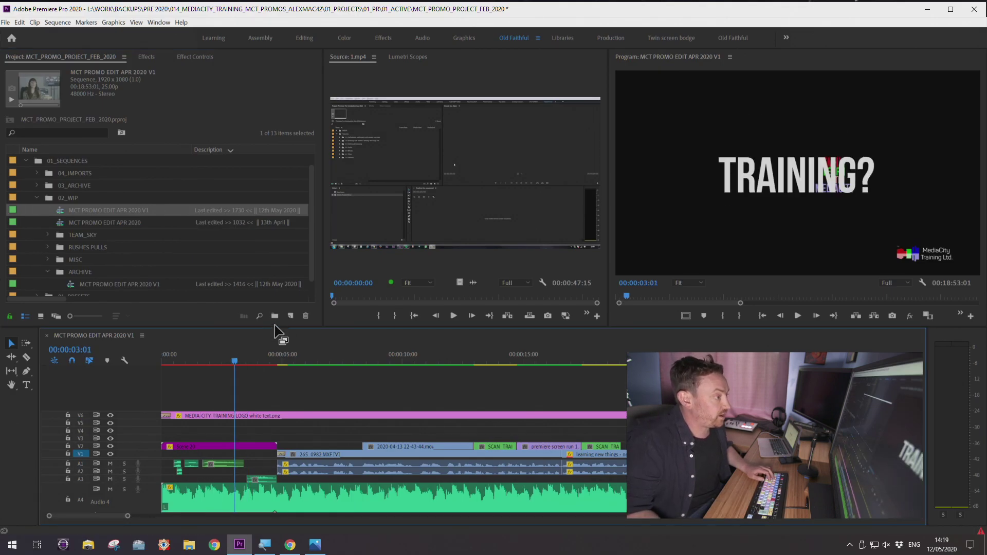
# Dock the Audio Meters with the timeline after the sequence tab and bring the project contents back into view
pyautogui.moveTo(277, 332); pyautogui.dragTo(300, 263)
pyautogui.moveTo(245, 57); pyautogui.dragTo(205, 333)
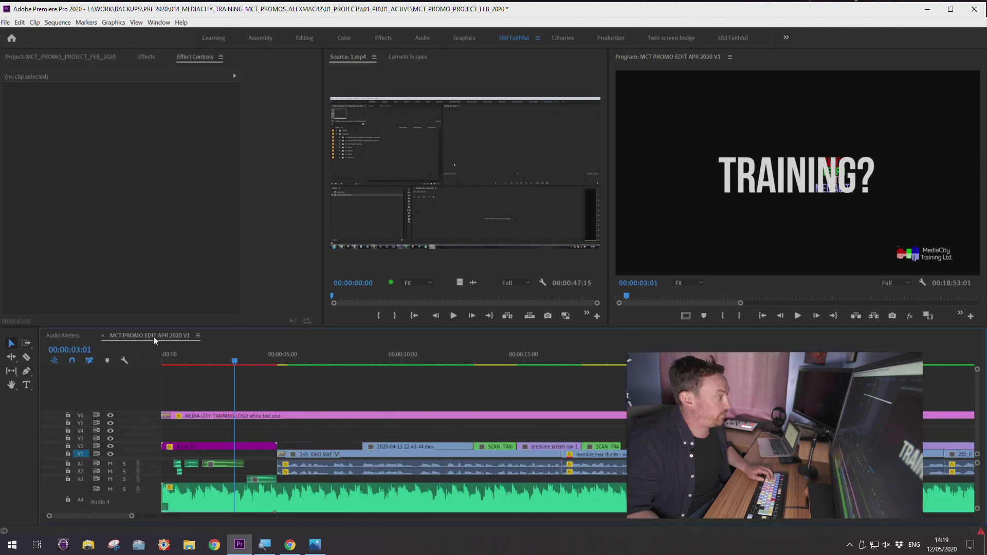
pyautogui.click(82, 57)
pyautogui.moveTo(109, 336); pyautogui.dragTo(62, 337)
pyautogui.click(246, 358)
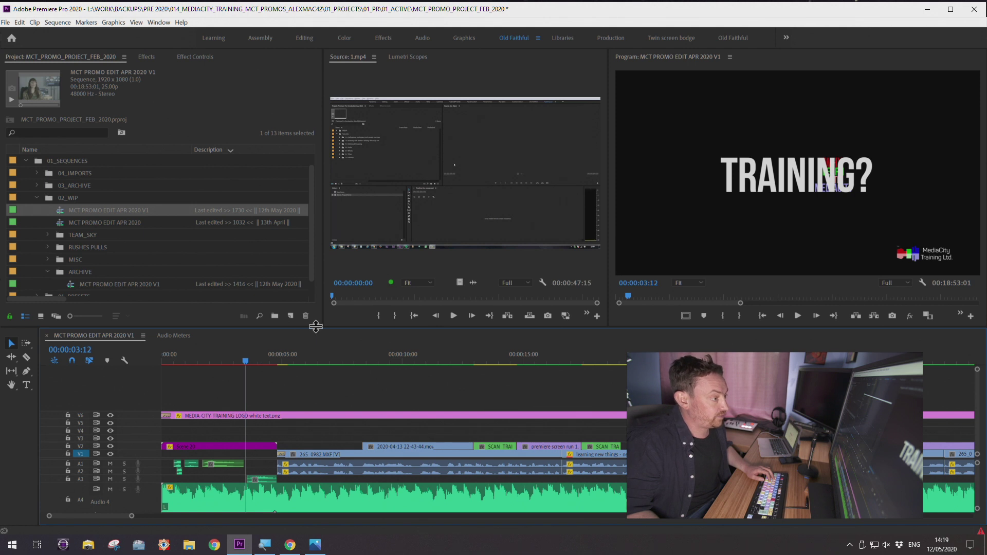
# Enlarge the timeline area upward and return it to roughly its former height
pyautogui.moveTo(316, 328); pyautogui.dragTo(315, 296)
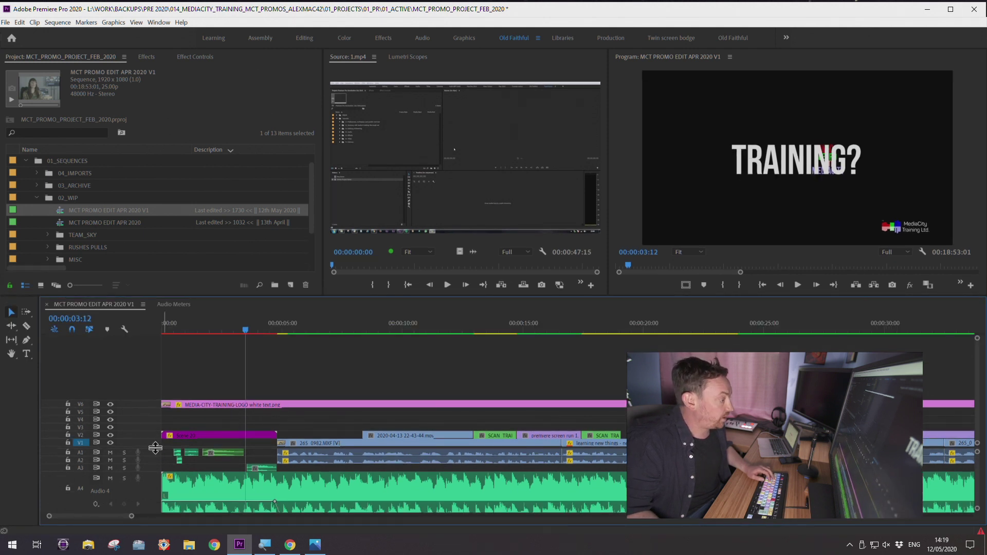
pyautogui.scroll(-2, 165, 397)
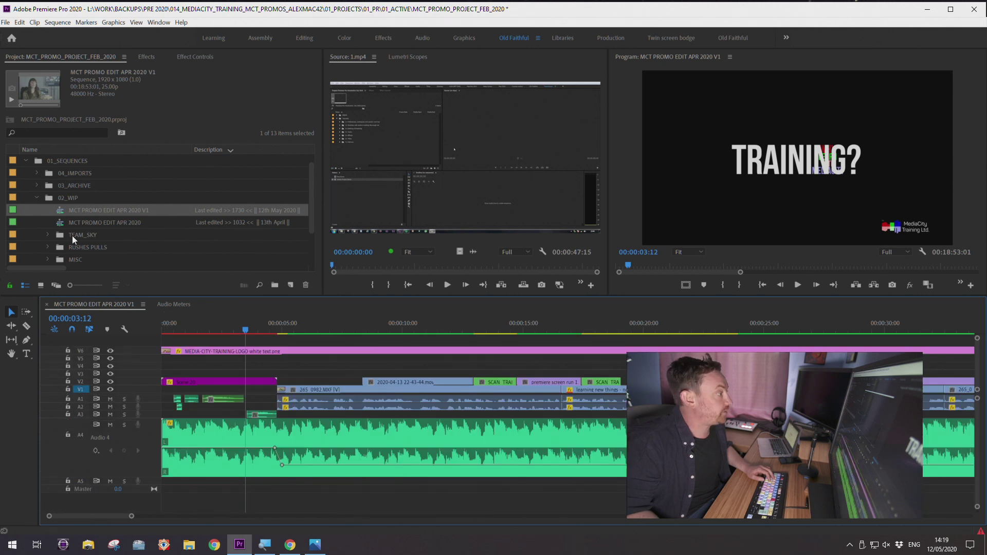
pyautogui.moveTo(93, 298); pyautogui.dragTo(95, 331)
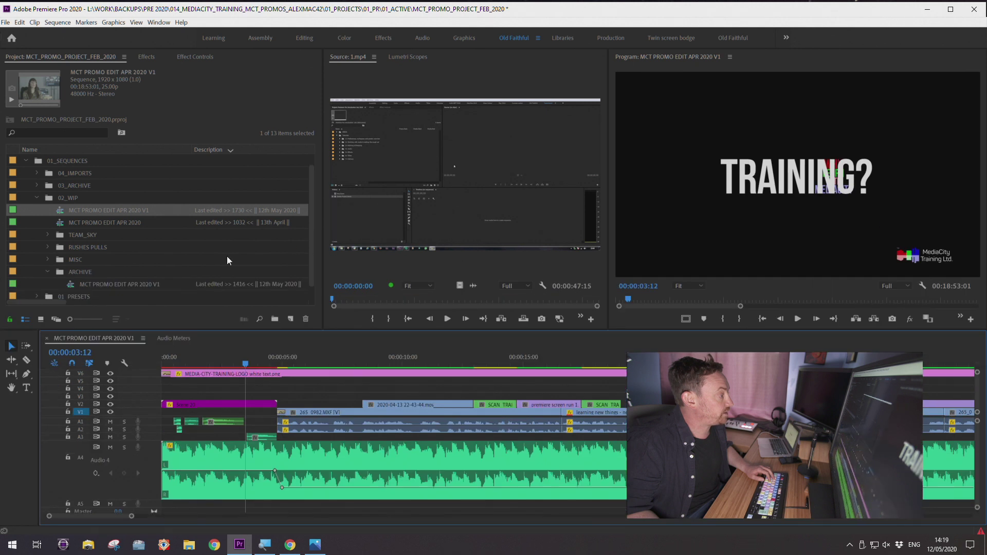
# Open the archived MCT PROMO EDIT APR 2020 V1 sequence and look over its locked tracks along the timeline
pyautogui.doubleClick(71, 282)
pyautogui.click(234, 365)
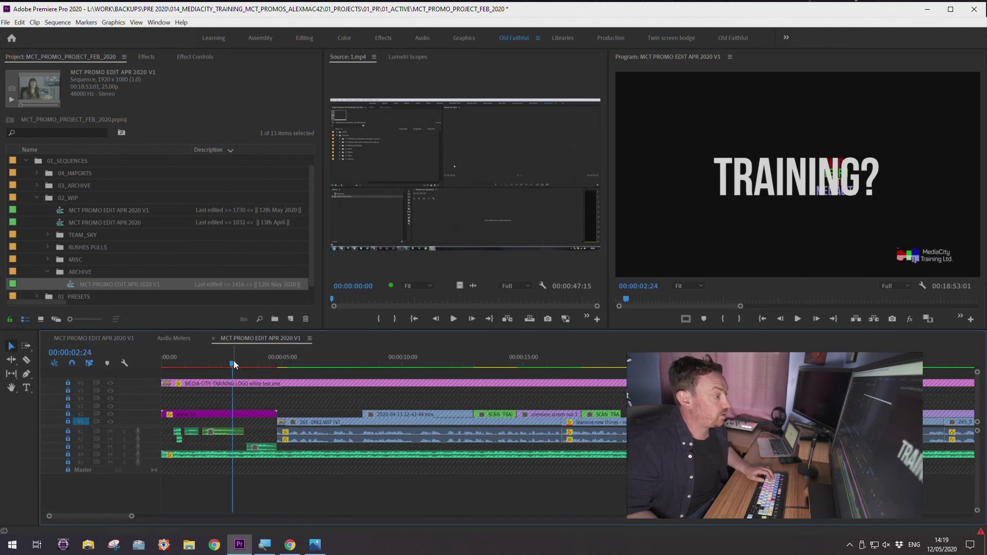
pyautogui.press('-')
pyautogui.press('-')
pyautogui.press('-')
pyautogui.moveTo(267, 357); pyautogui.dragTo(197, 363)
pyautogui.press('-')
# Return to the MCT PROMO EDIT APR 2020 V1 sequence in 02_WIP and move its playhead to 00:00:02:11
pyautogui.doubleClick(64, 208)
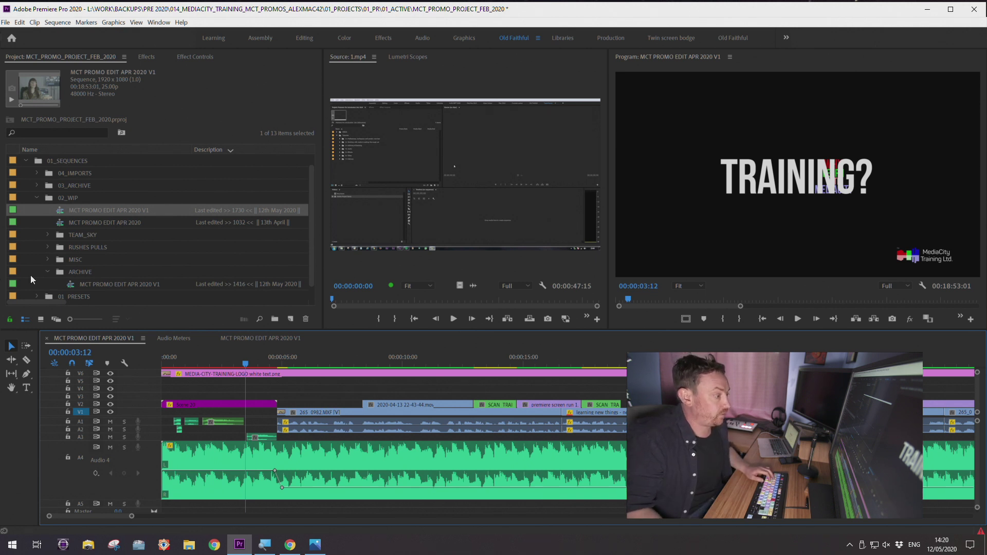
pyautogui.click(288, 360)
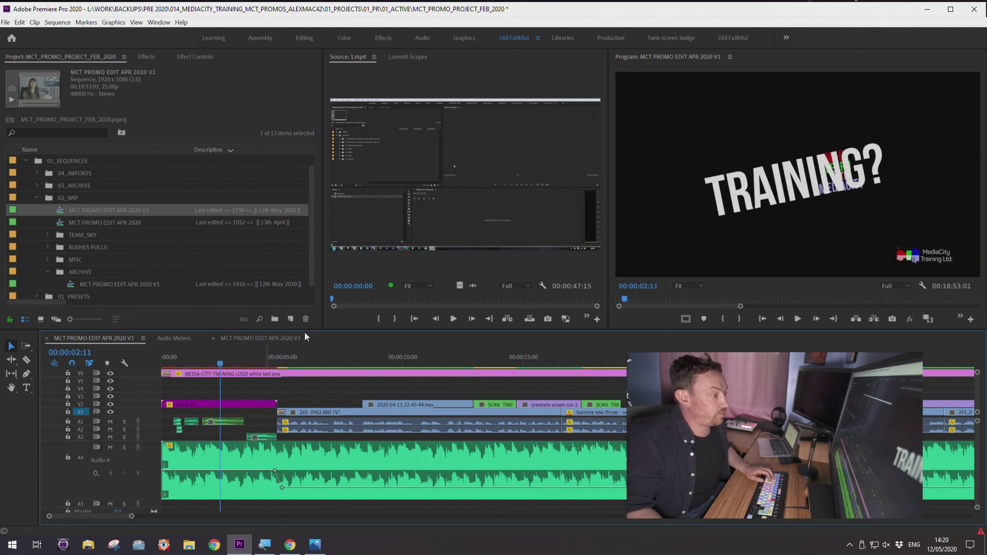
# Show more of the 02_WIP sequence's timeline with the playhead at 00:00:25:11, and narrow the project list's Name column slightly
pyautogui.moveTo(304, 331); pyautogui.dragTo(308, 332)
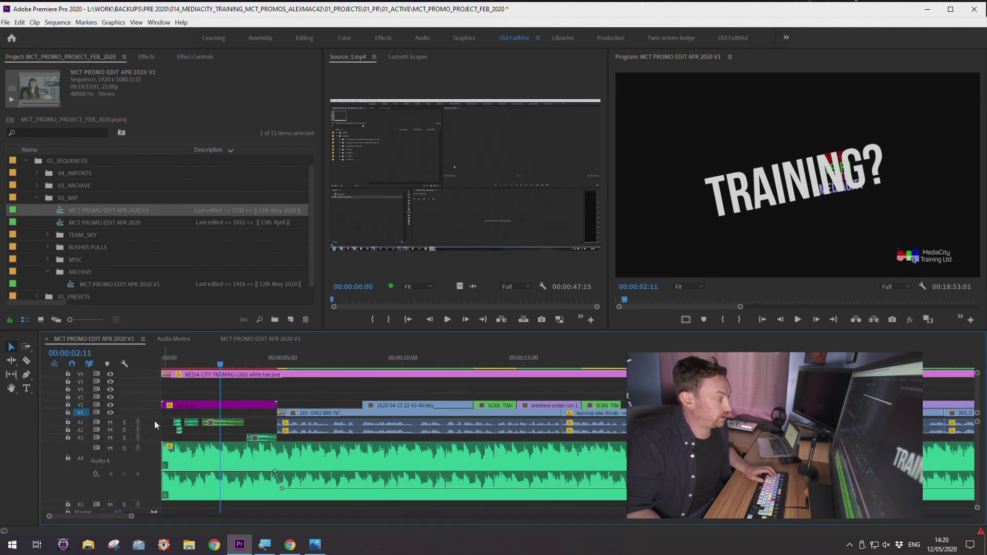
pyautogui.scroll(1, 154, 419)
pyautogui.moveTo(225, 364)
pyautogui.mouseDown()
pyautogui.moveTo(216, 354)
pyautogui.moveTo(227, 353)
pyautogui.mouseUp()
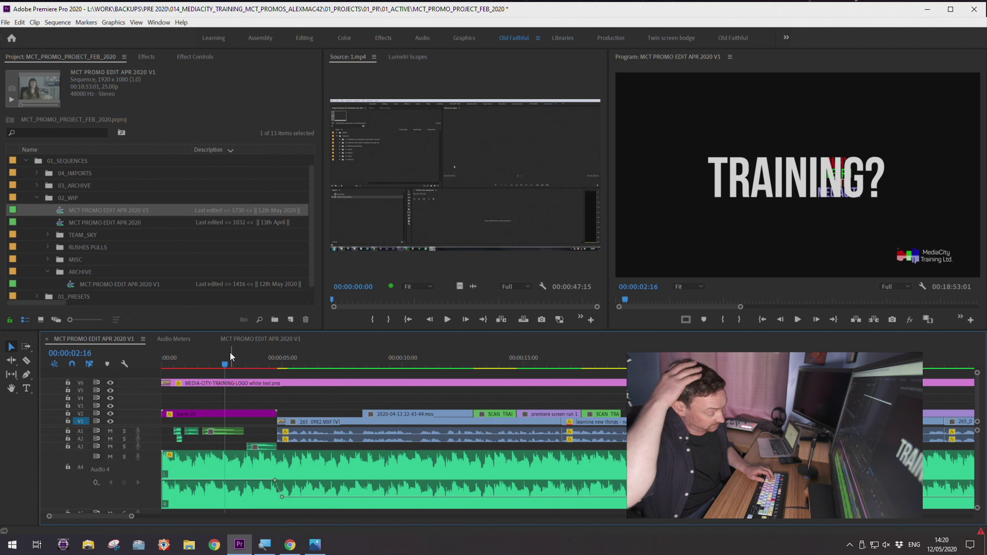
pyautogui.press('-')
pyautogui.moveTo(230, 352); pyautogui.dragTo(669, 362)
pyautogui.press('-')
pyautogui.press('-')
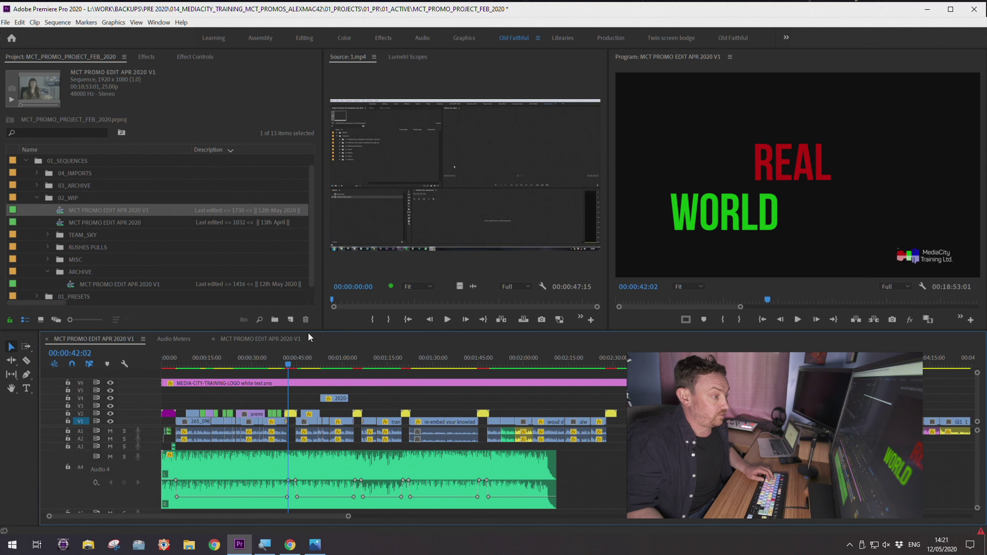
pyautogui.moveTo(309, 332); pyautogui.dragTo(309, 335)
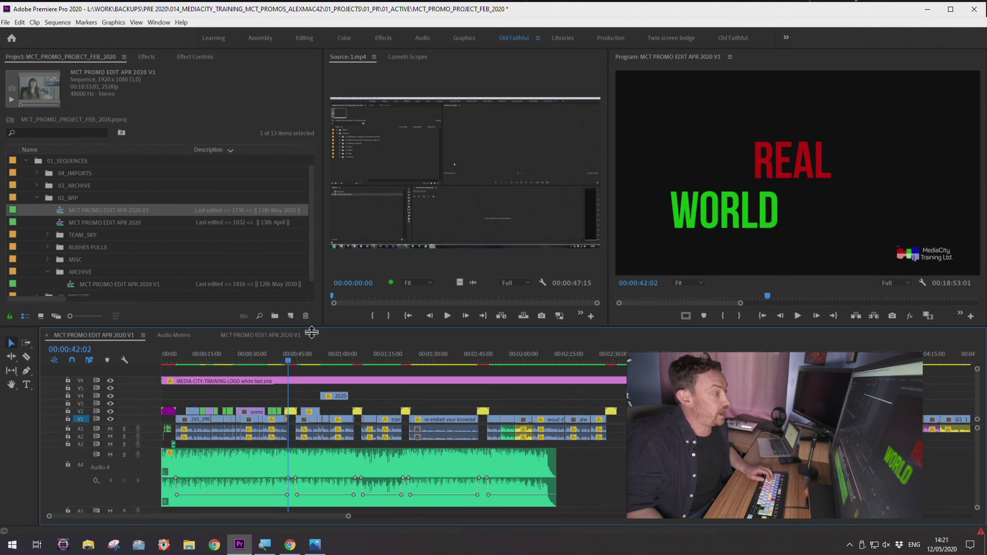
pyautogui.click(239, 363)
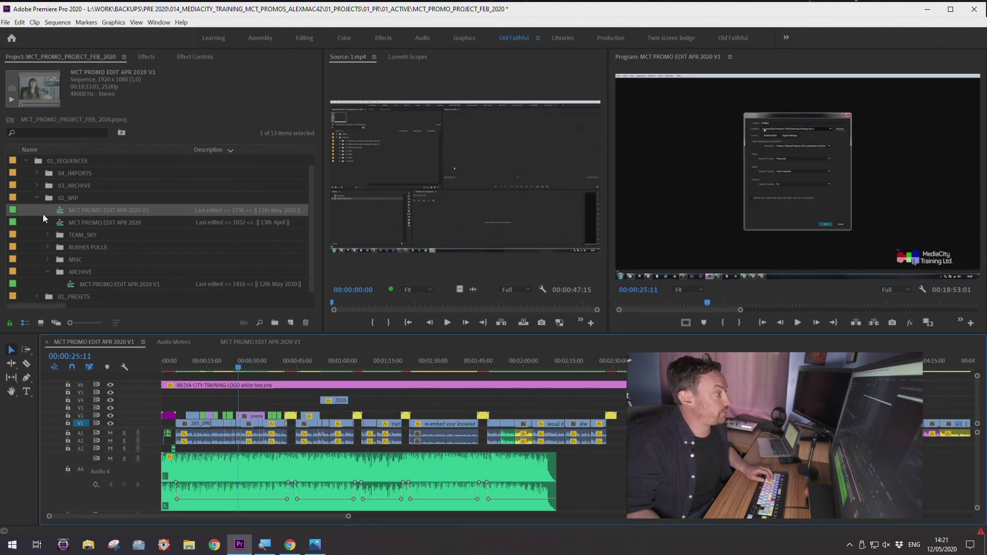
pyautogui.moveTo(189, 149); pyautogui.dragTo(177, 150)
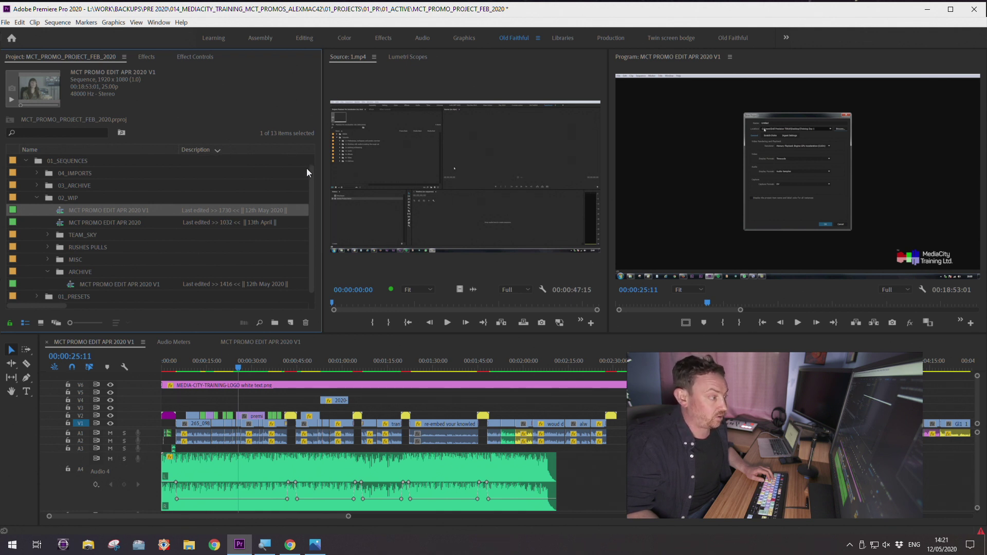
# Bring up the locked archived sequence, place its tab before Audio Meters and view the frame at 00:00:15:00
pyautogui.click(255, 340)
pyautogui.click(239, 360)
pyautogui.moveTo(237, 341); pyautogui.dragTo(167, 347)
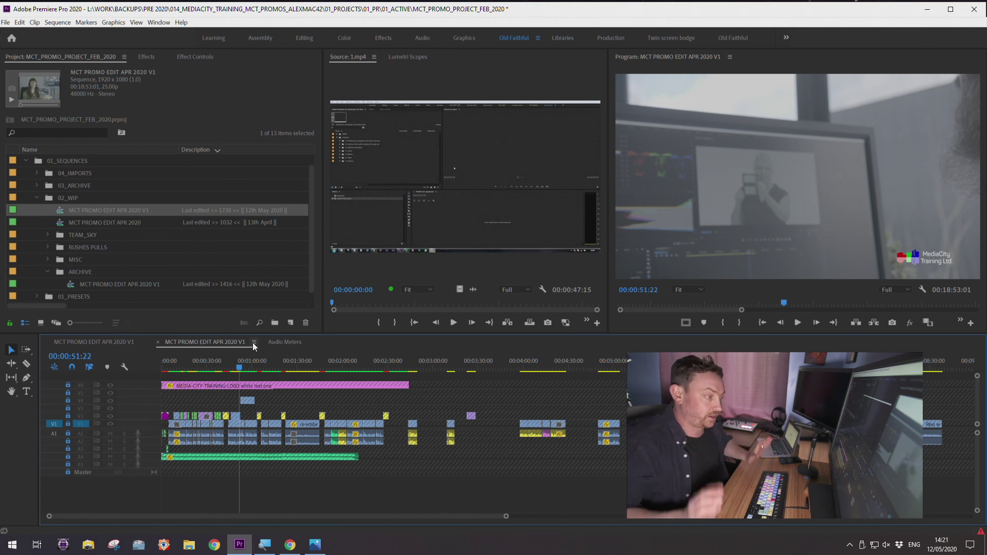
pyautogui.click(173, 369)
pyautogui.click(184, 367)
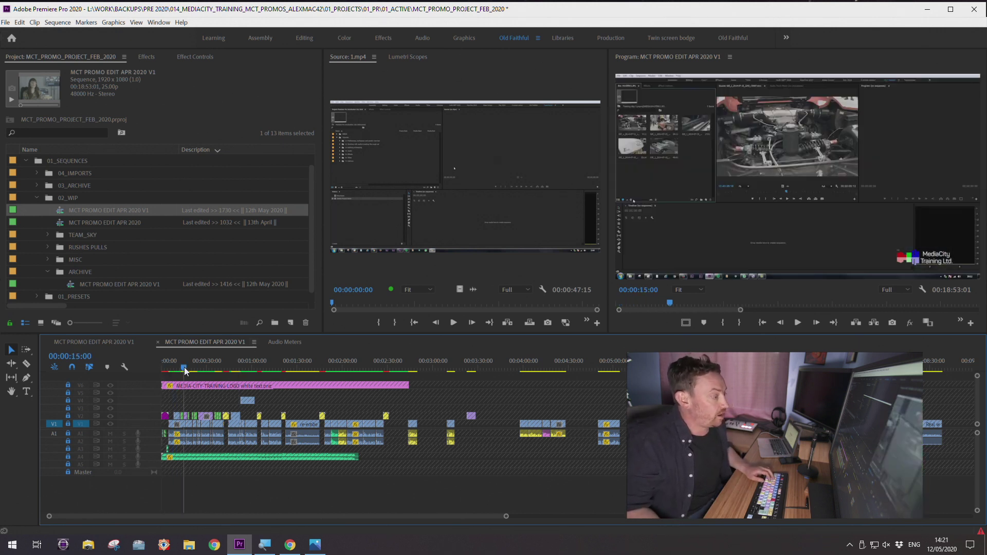
# Place the locked archived sequence's tab first in the timeline group and move its playhead to 00:00:00:09
pyautogui.click(269, 340)
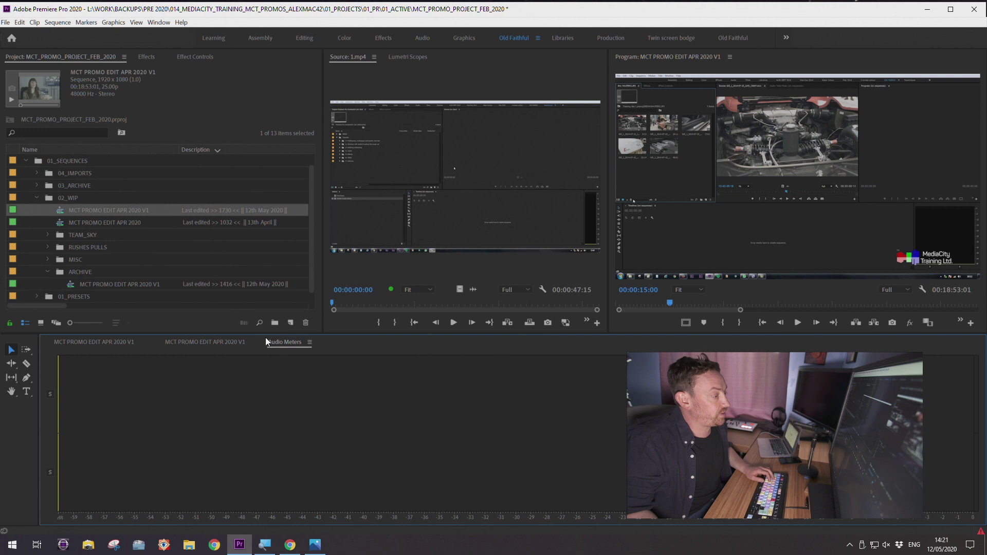
pyautogui.click(214, 344)
pyautogui.moveTo(180, 366); pyautogui.dragTo(118, 338)
pyautogui.click(162, 368)
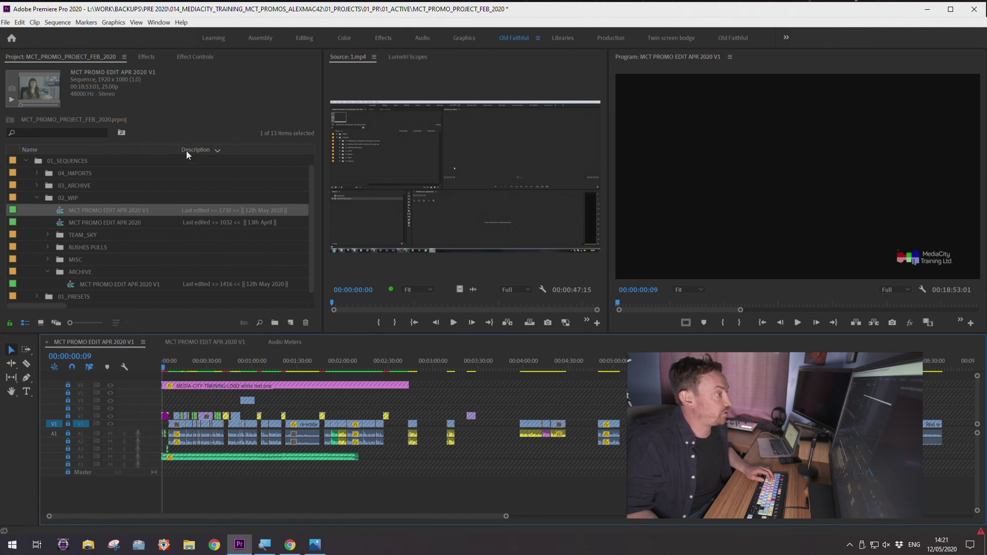
# Rename the V1 sequence in 02_WIP as "MCT PROMO EDIT APR 2020 V1 -- SIGNED OFF -- 1730 || 12th MAY 2020||" and widen the Name column to fit
pyautogui.click(118, 211)
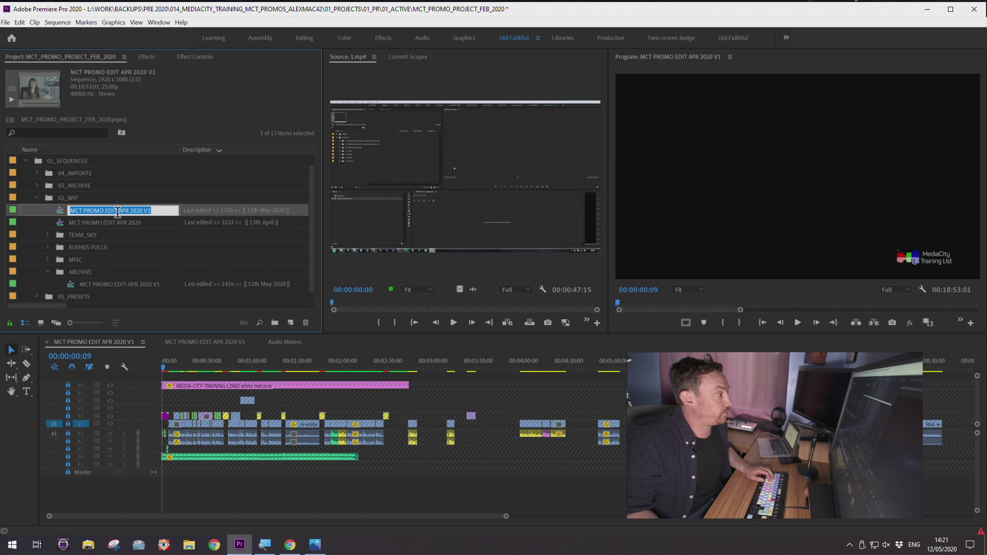
pyautogui.moveTo(180, 150); pyautogui.dragTo(246, 150)
pyautogui.click(134, 210)
pyautogui.click(161, 210)
pyautogui.write('-- SIGNED OFF -- 1730 || 12th Ma')
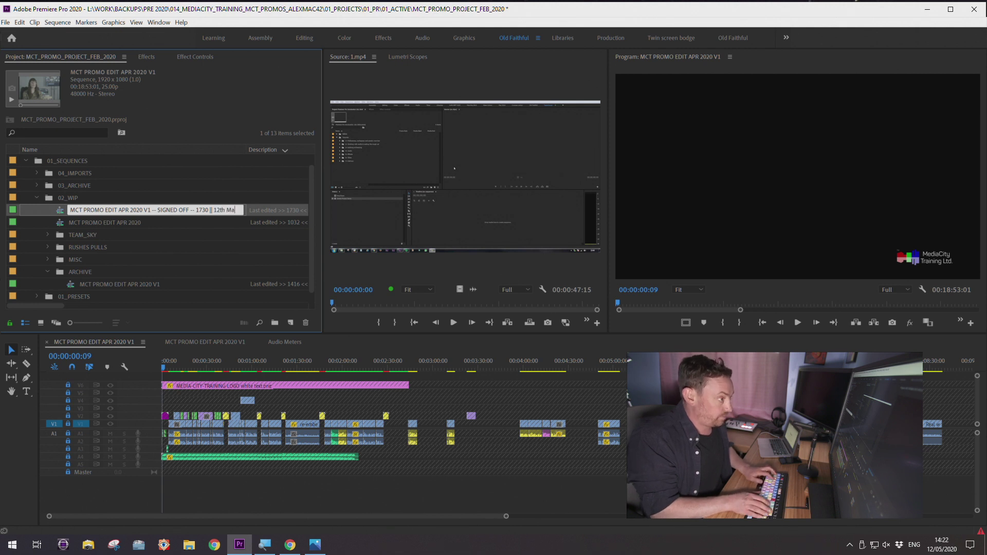
pyautogui.write('2020')
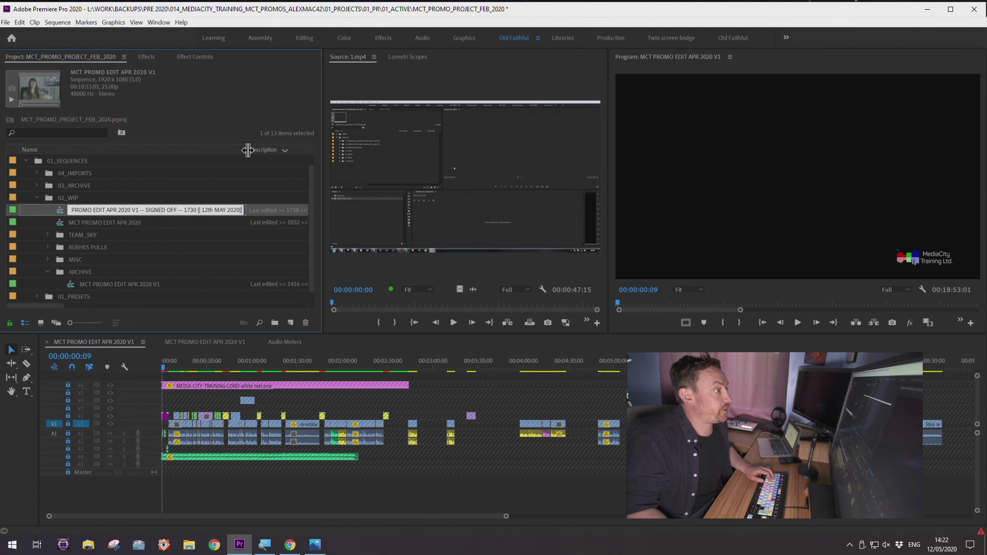
pyautogui.moveTo(248, 150); pyautogui.dragTo(290, 152)
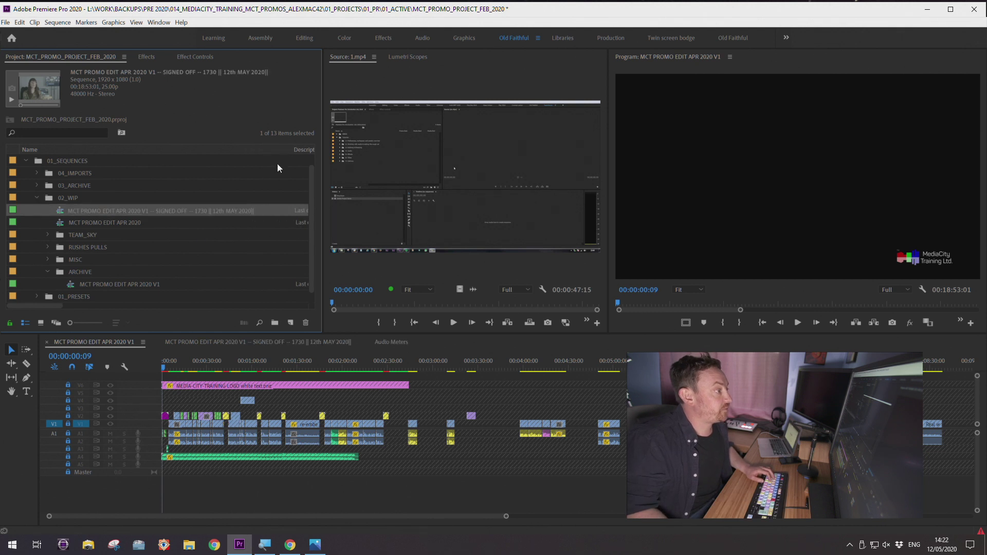
# Leave only the signed-off sequence open in the timeline group and return its playhead to 00:00:00:00
pyautogui.doubleClick(59, 213)
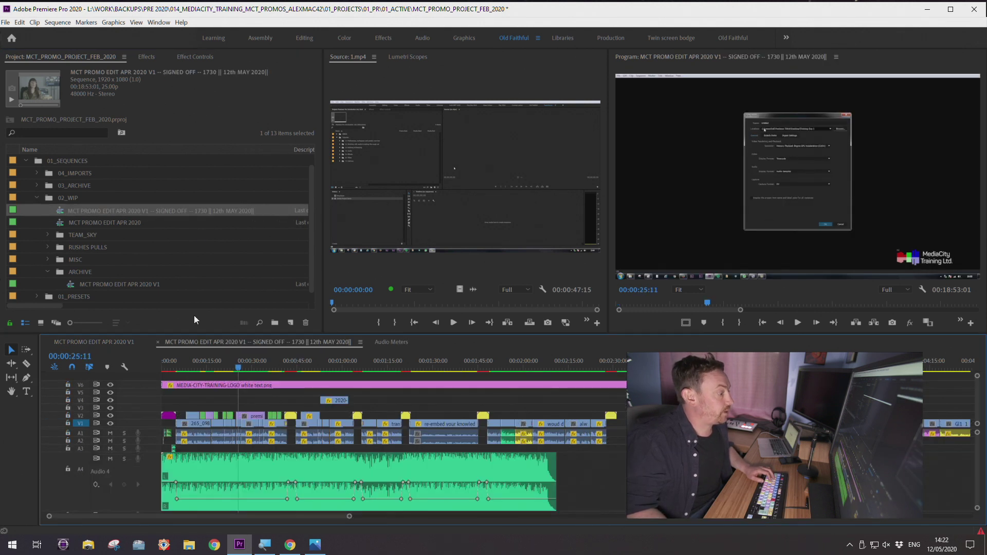
pyautogui.click(47, 342)
pyautogui.click(280, 342)
pyautogui.click(305, 342)
pyautogui.click(337, 347)
pyautogui.click(168, 361)
pyautogui.press('Home')
# Open the Project Manager and bring the beginning of its sequence list into view
pyautogui.click(6, 22)
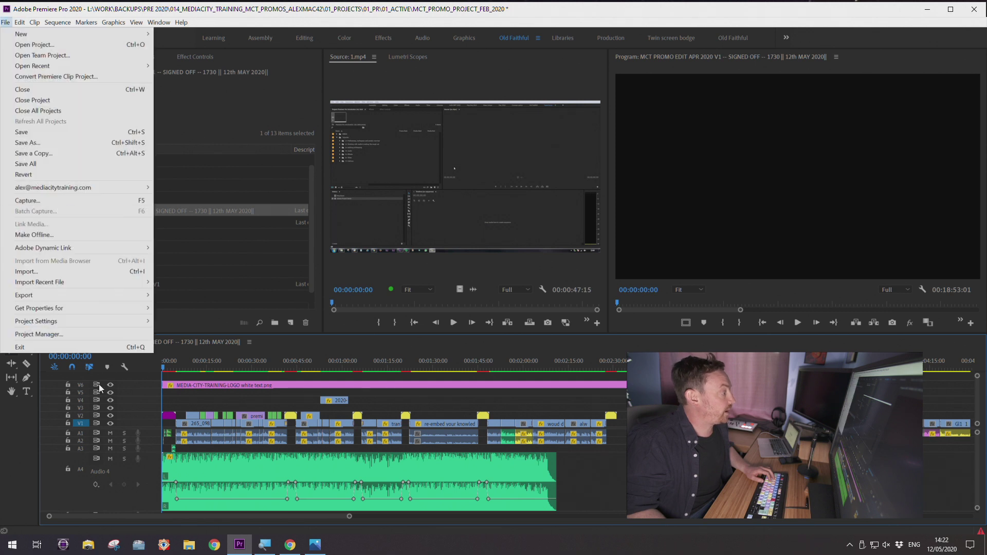
pyautogui.click(56, 333)
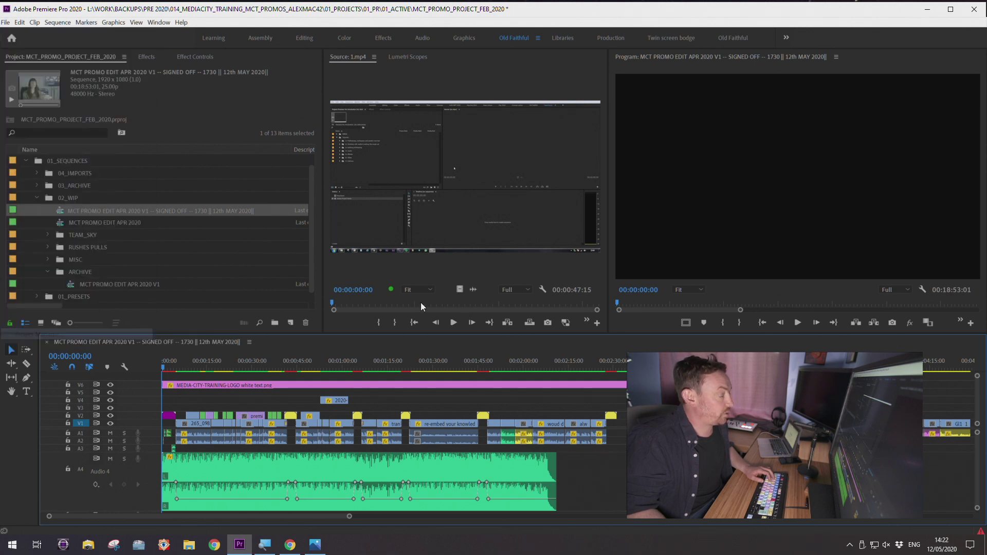
pyautogui.moveTo(415, 99); pyautogui.dragTo(361, 81)
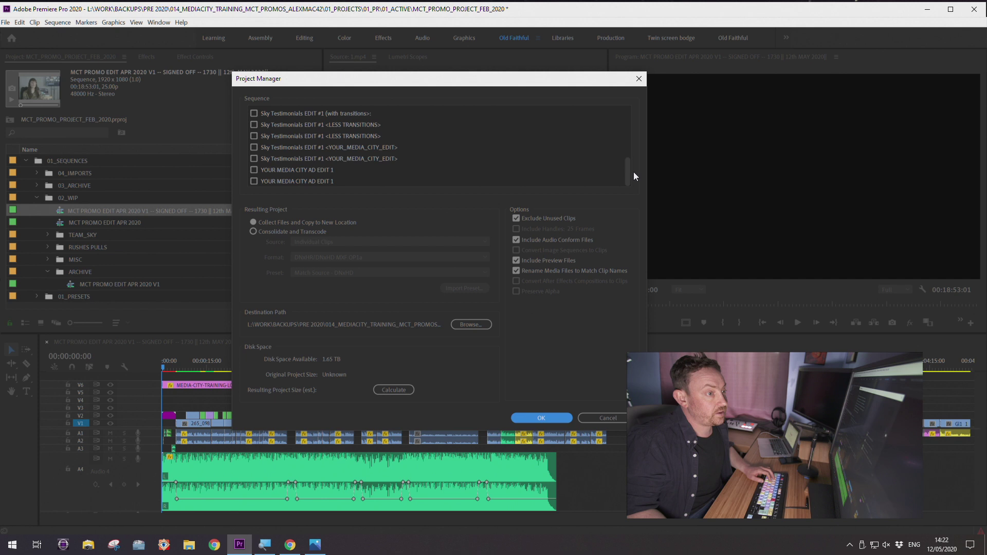
pyautogui.moveTo(628, 171); pyautogui.dragTo(629, 108)
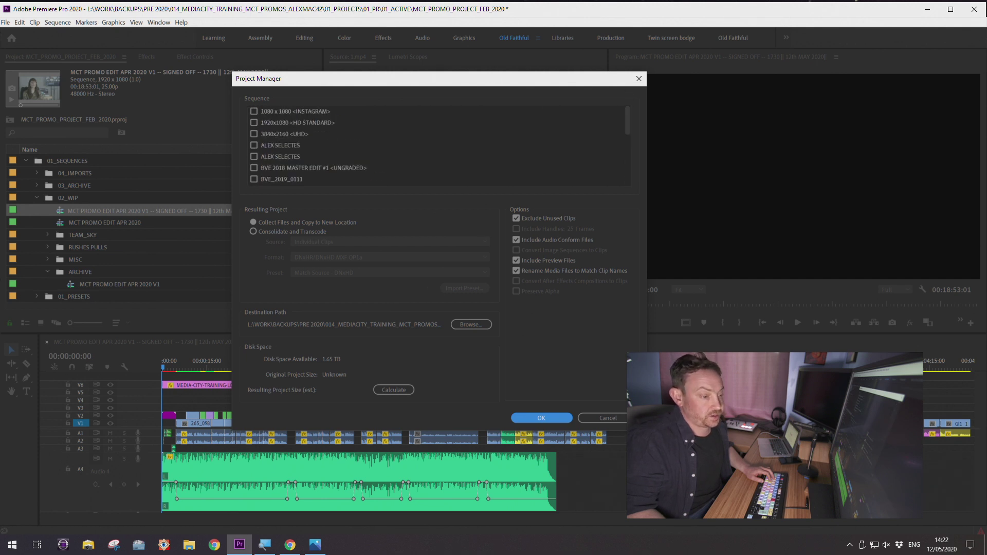
pyautogui.moveTo(326, 77); pyautogui.dragTo(330, 96)
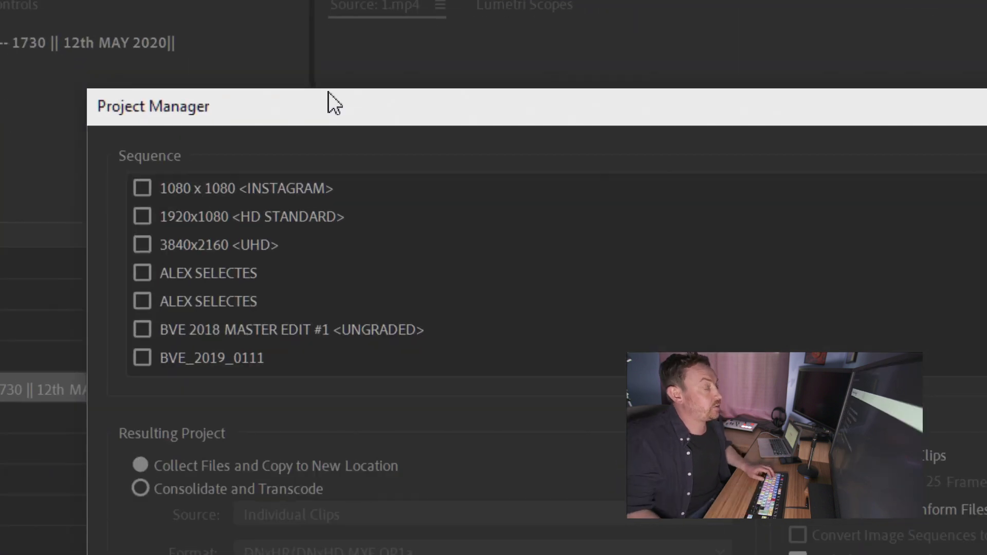
pyautogui.moveTo(310, 109); pyautogui.dragTo(273, 104)
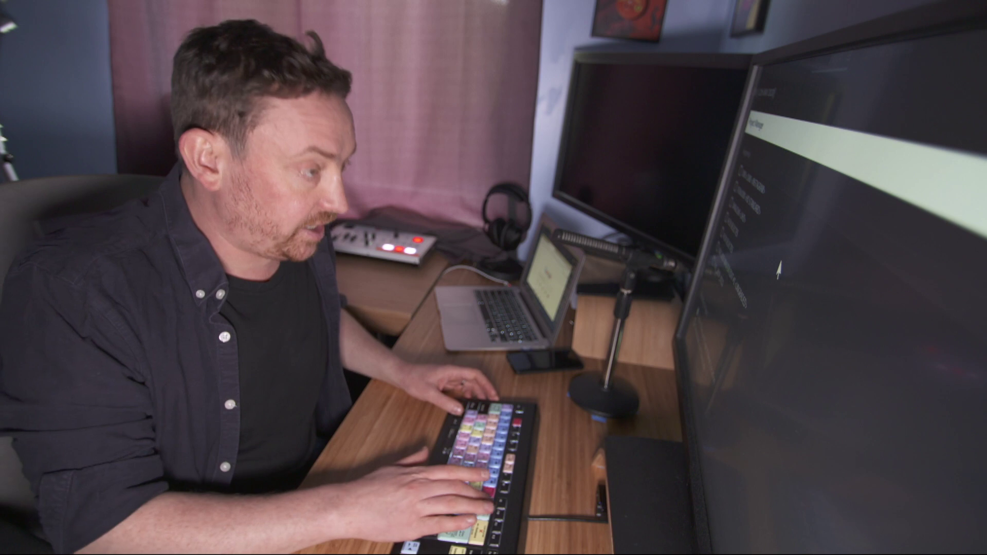
pyautogui.press('super+minus')
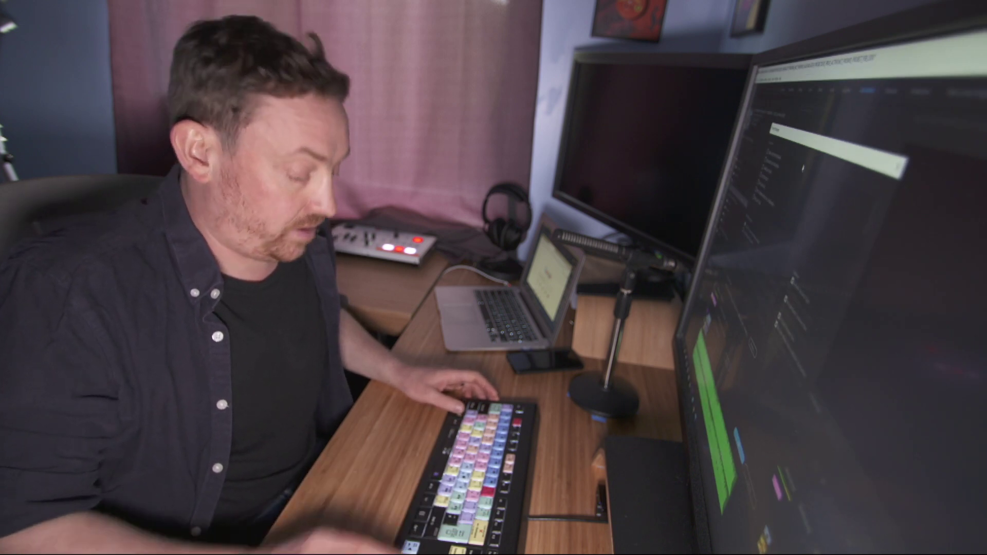
pyautogui.press('super+equal')
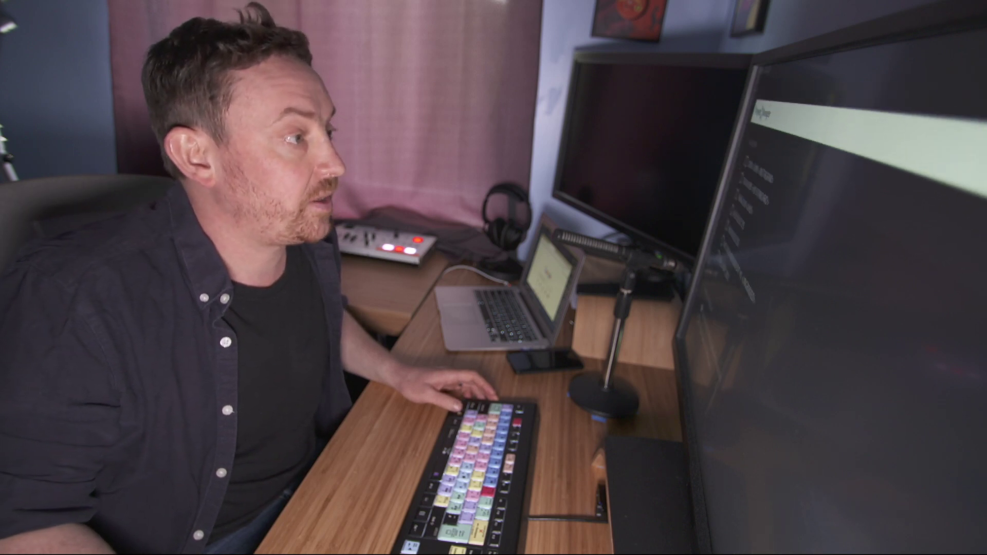
pyautogui.press('super+minus')
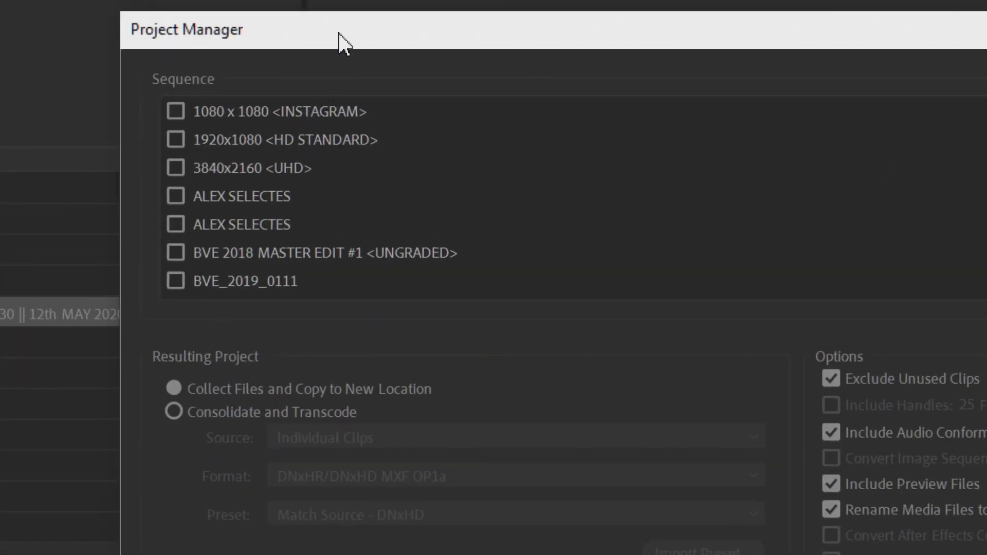
pyautogui.moveTo(364, 57); pyautogui.dragTo(313, 68)
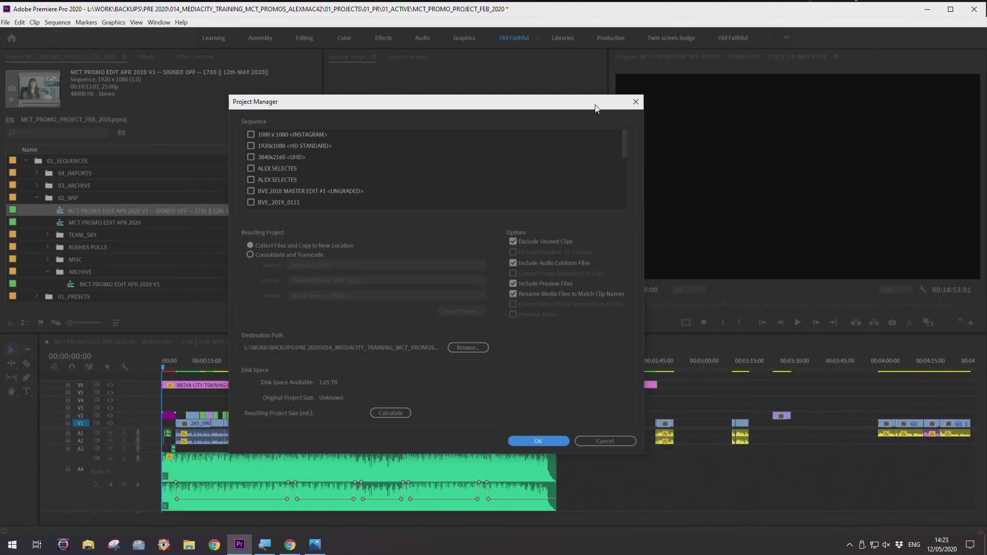
# Include only the signed-off MCT PROMO EDIT APR 2020 V1 sequence in the Project Manager selection
pyautogui.moveTo(595, 108); pyautogui.dragTo(590, 163)
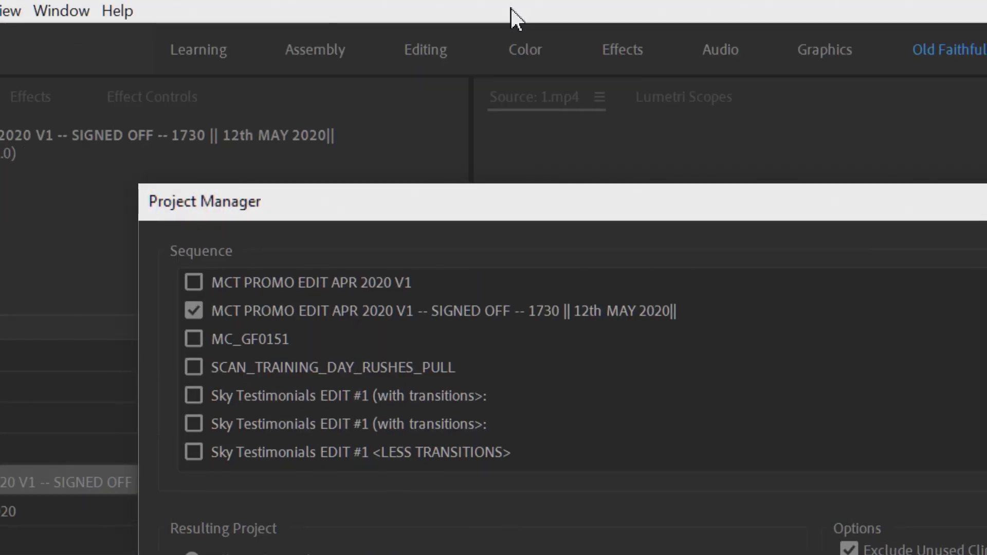
pyautogui.moveTo(374, 196); pyautogui.dragTo(322, 180)
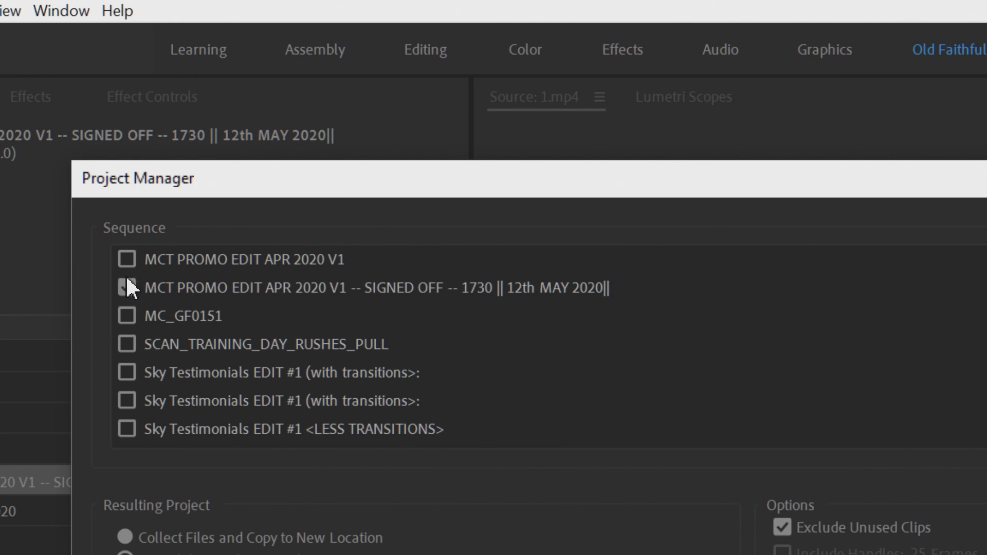
pyautogui.moveTo(231, 179)
pyautogui.mouseDown()
pyautogui.moveTo(213, 163)
pyautogui.moveTo(224, 164)
pyautogui.mouseUp()
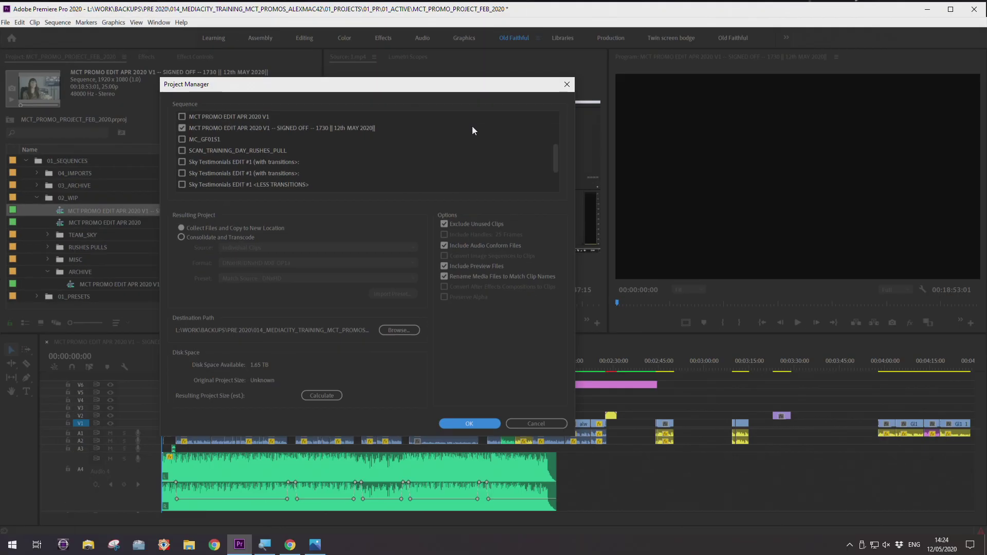
pyautogui.moveTo(433, 87); pyautogui.dragTo(427, 89)
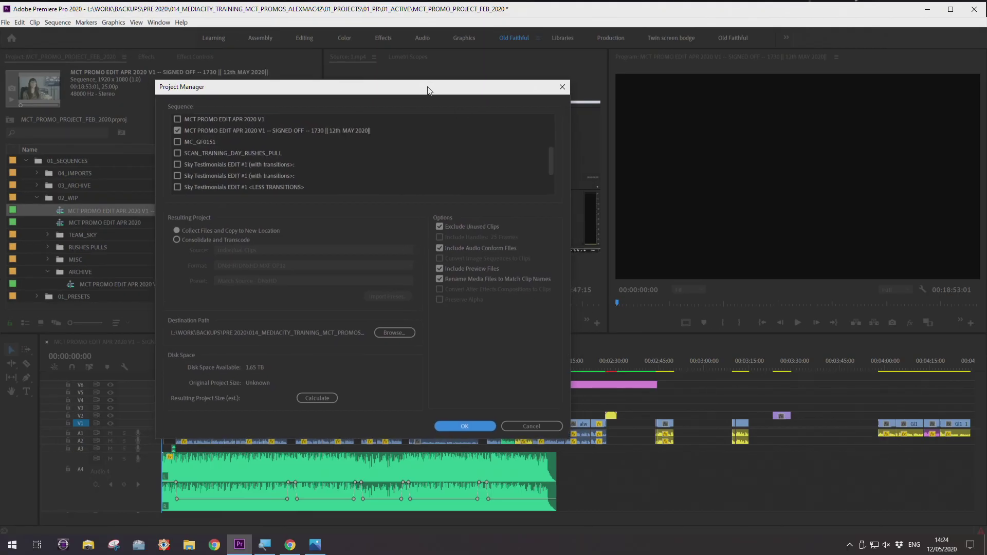
pyautogui.moveTo(325, 90)
pyautogui.mouseDown()
pyautogui.moveTo(354, 89)
pyautogui.moveTo(342, 88)
pyautogui.mouseUp()
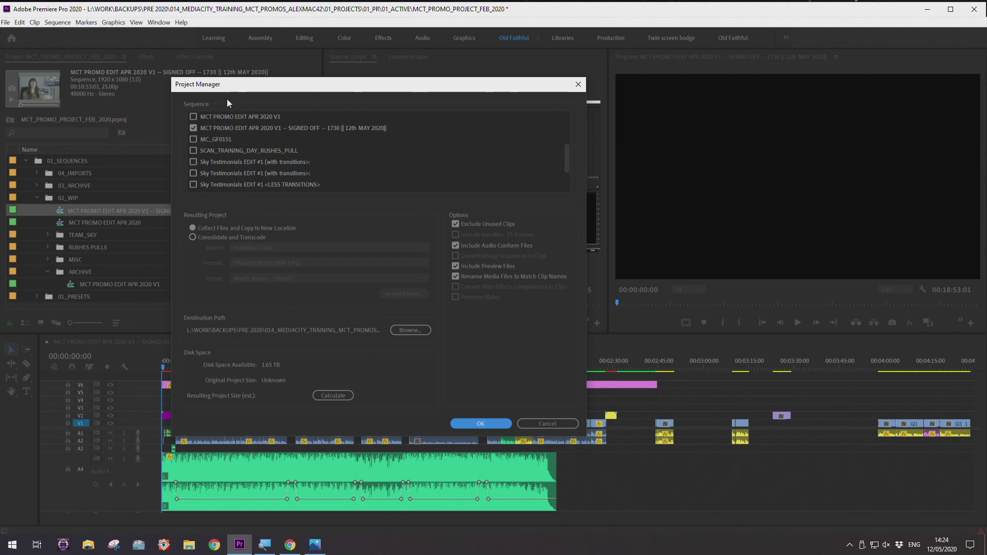
pyautogui.moveTo(229, 87); pyautogui.dragTo(234, 89)
# Check the remaining unselected sequences in the Project Manager list and return to the signed-off sequence
pyautogui.moveTo(567, 154)
pyautogui.mouseDown()
pyautogui.moveTo(574, 170)
pyautogui.moveTo(581, 129)
pyautogui.moveTo(580, 167)
pyautogui.mouseUp()
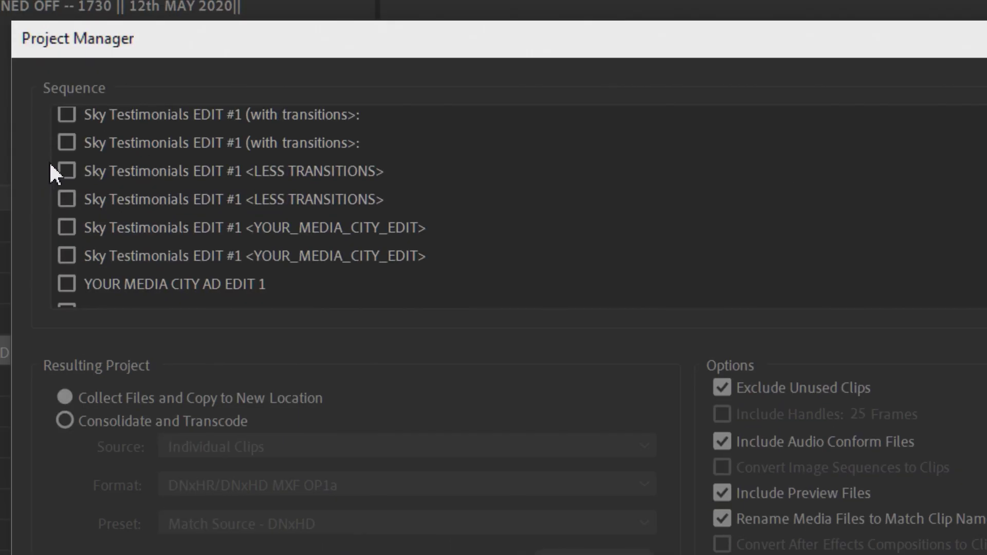
pyautogui.moveTo(877, 243); pyautogui.dragTo(889, 185)
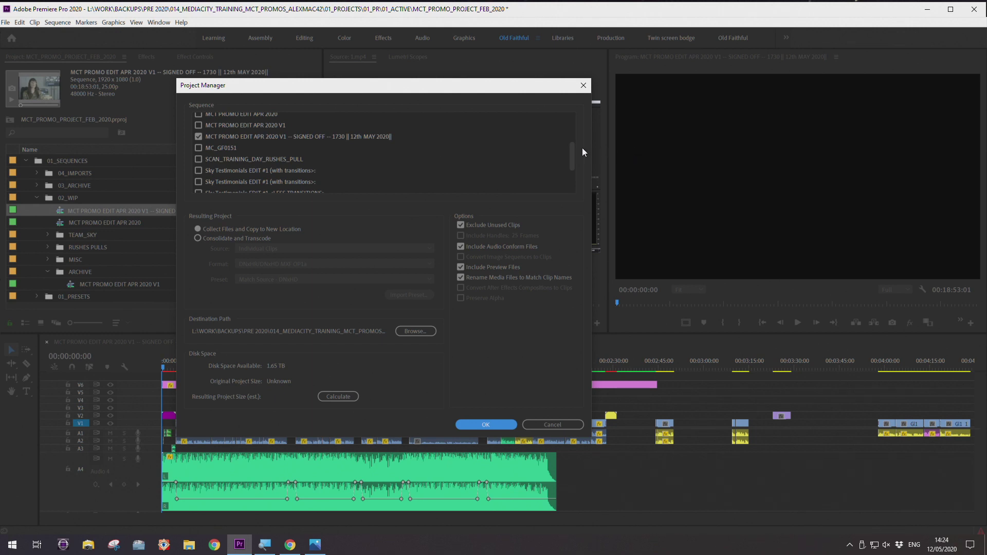
pyautogui.scroll(-1, 575, 152)
pyautogui.moveTo(332, 89); pyautogui.dragTo(332, 85)
pyautogui.scroll(1, 575, 149)
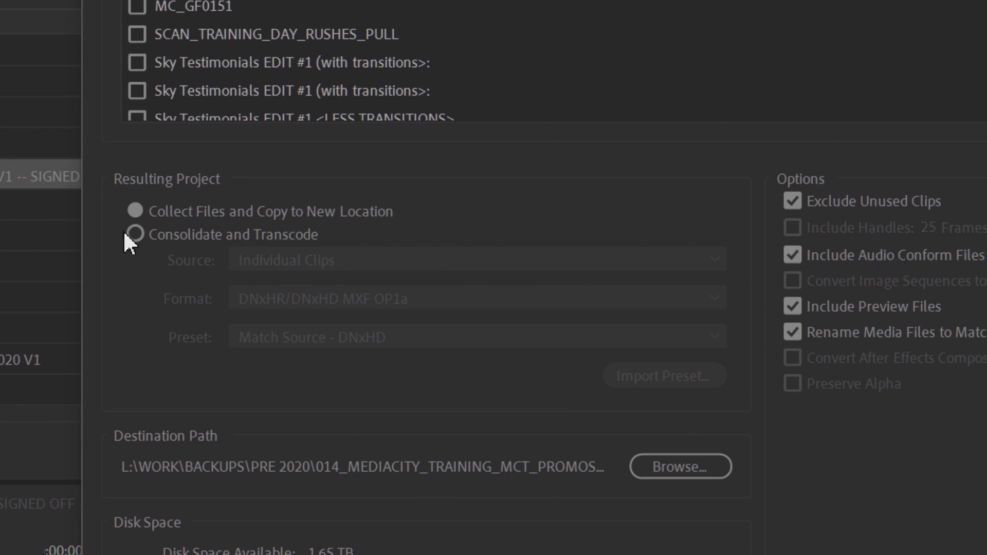
# Set the resulting project to Consolidate and Transcode with Individual Clips as the source
pyautogui.click(160, 236)
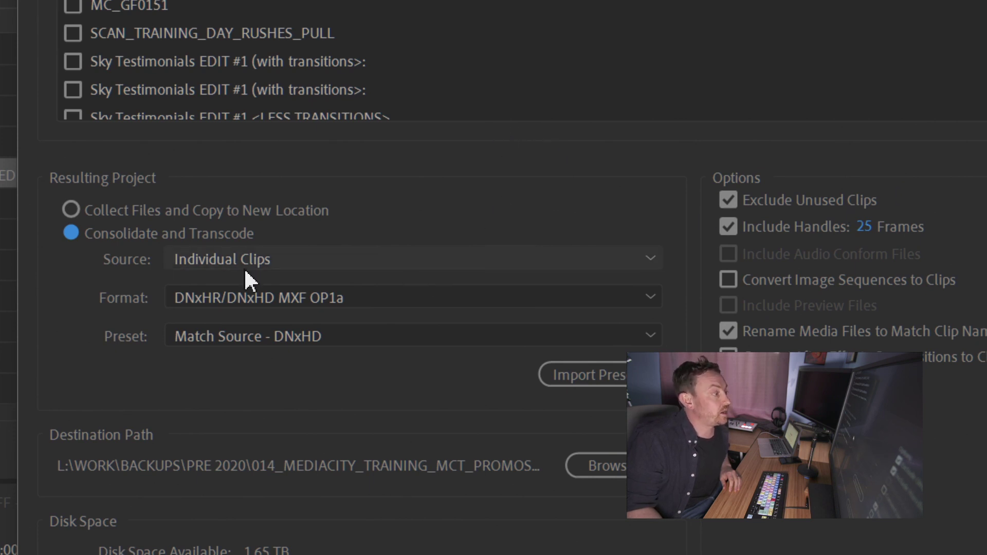
pyautogui.click(223, 254)
pyautogui.click(251, 312)
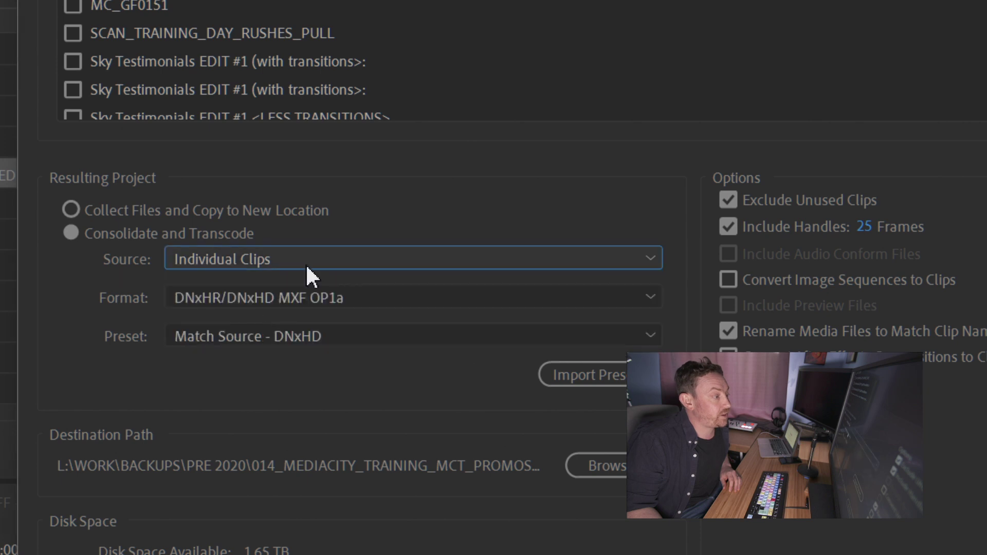
# Set the consolidated project's format to QuickTime and its preset to Match Source - Apple ProRes 422, keeping Individual Clips as the source
pyautogui.click(248, 257)
pyautogui.click(278, 309)
pyautogui.click(433, 298)
pyautogui.click(370, 327)
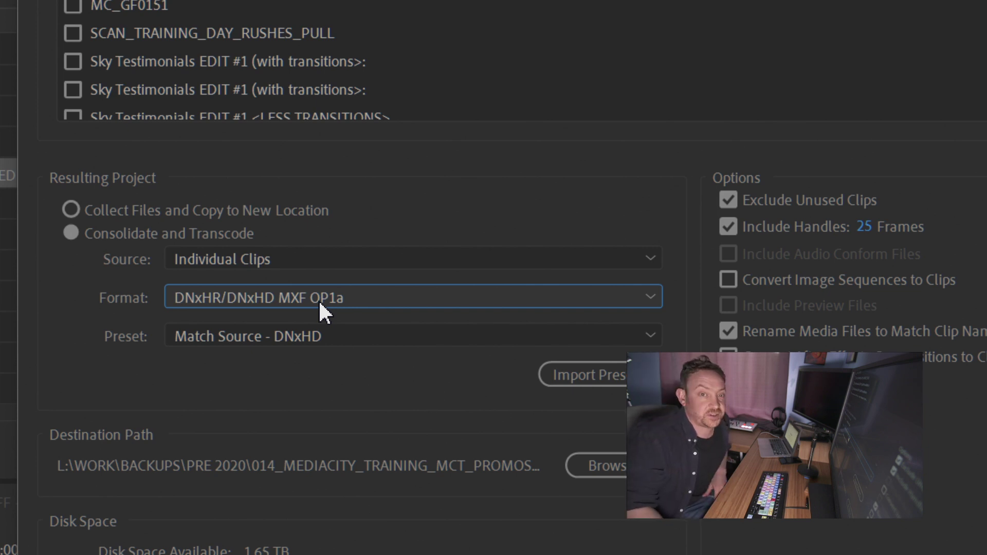
pyautogui.click(337, 302)
pyautogui.click(360, 305)
pyautogui.click(390, 304)
pyautogui.click(343, 379)
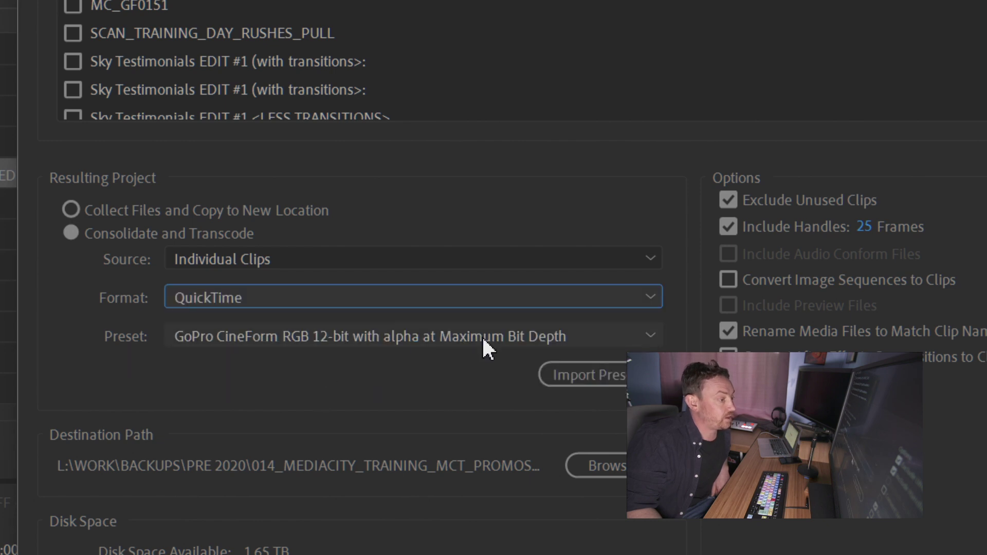
pyautogui.click(331, 338)
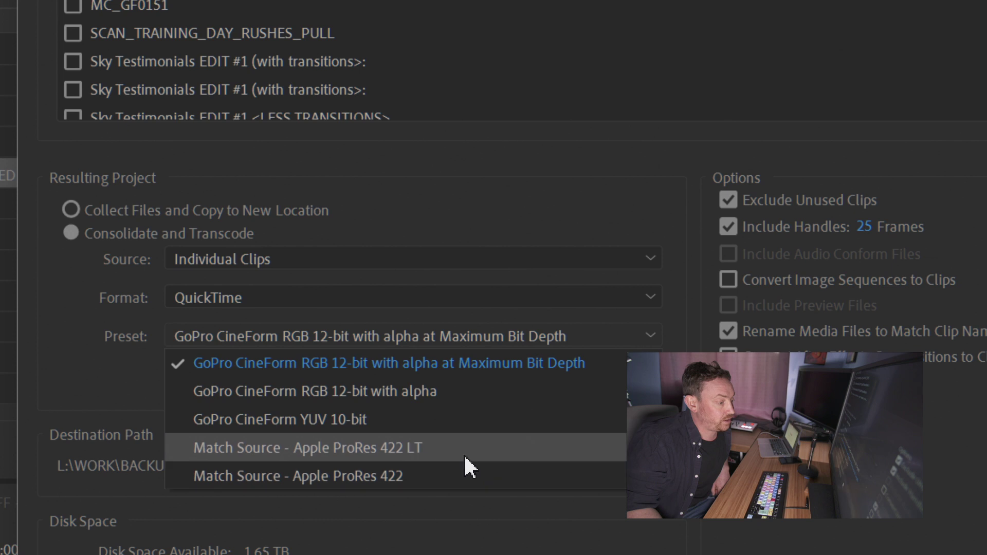
pyautogui.click(415, 476)
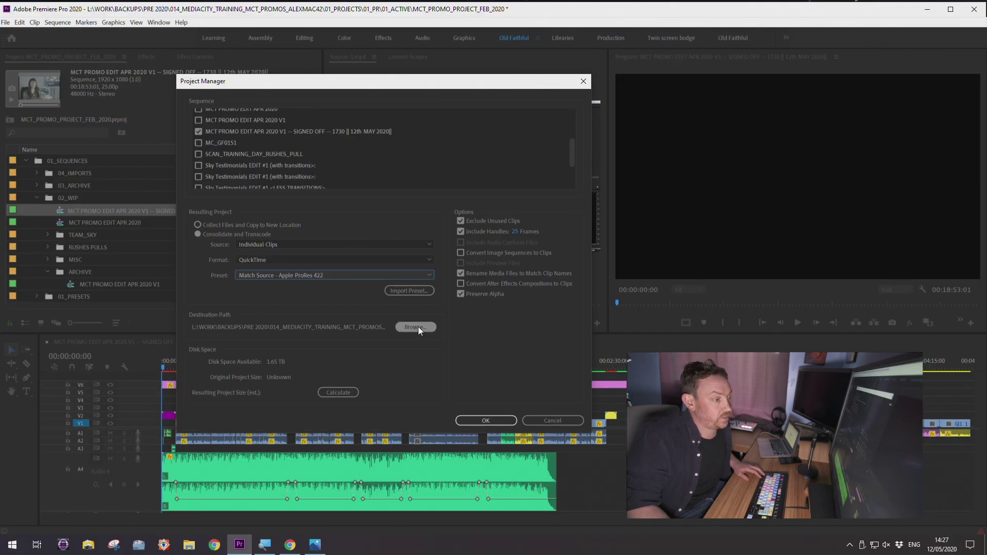
# Choose the Videos folder as the destination path for the consolidated project
pyautogui.click(418, 327)
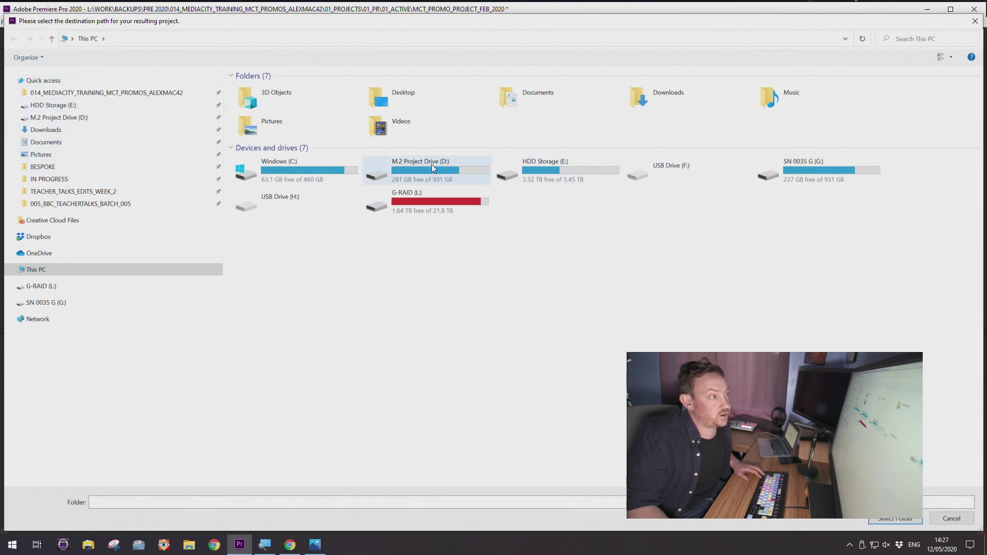
pyautogui.doubleClick(397, 128)
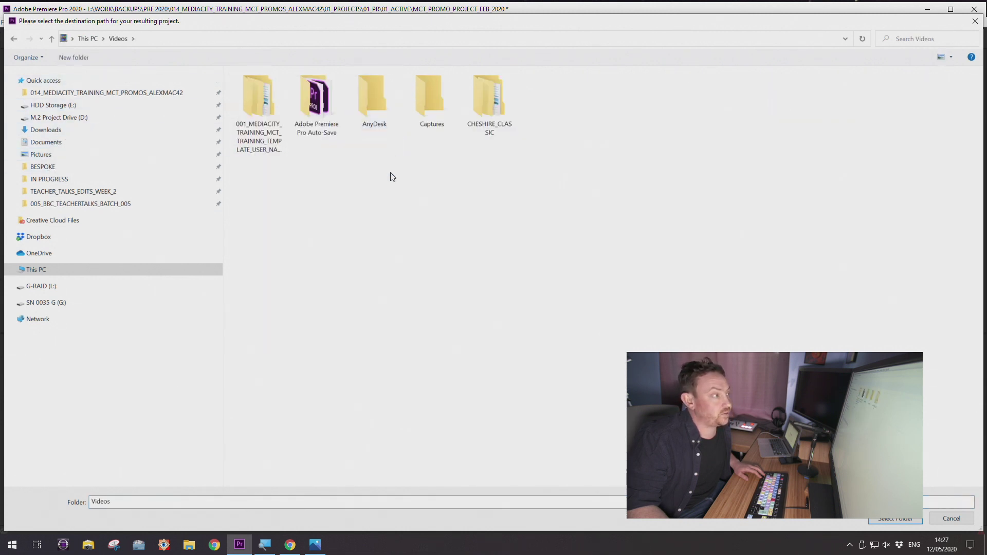
pyautogui.click(896, 519)
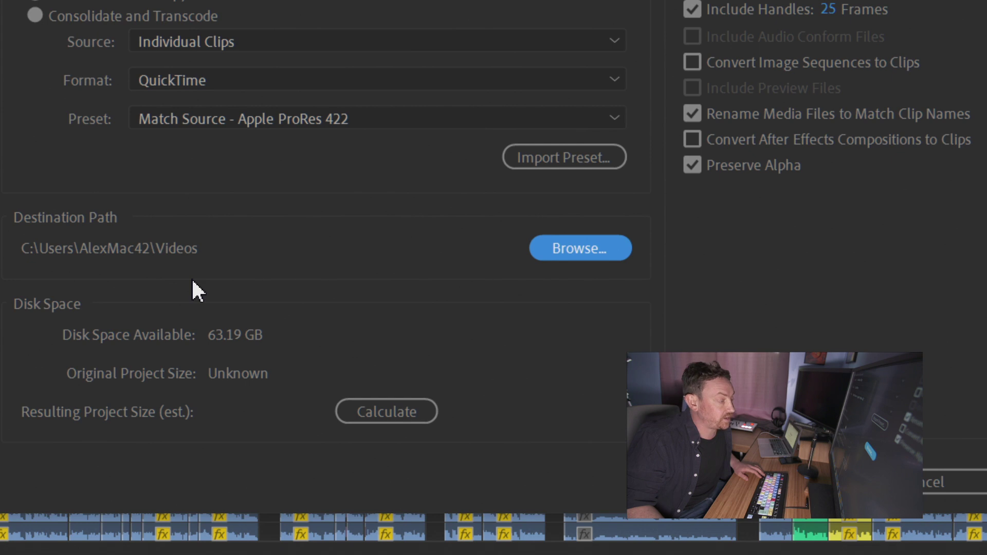
# Calculate the estimated size of the resulting project and leave the Project Manager without creating it
pyautogui.click(427, 412)
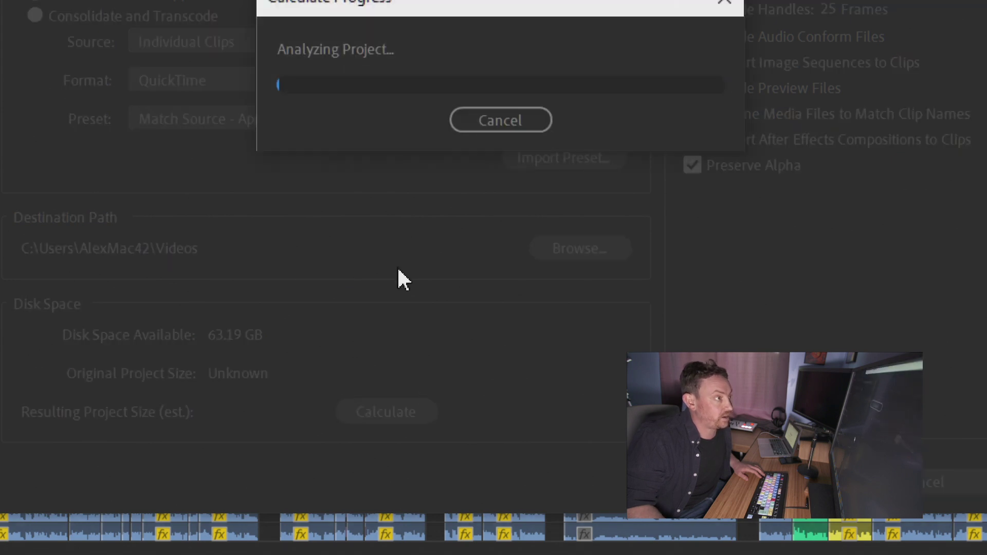
pyautogui.moveTo(403, 42); pyautogui.dragTo(375, 72)
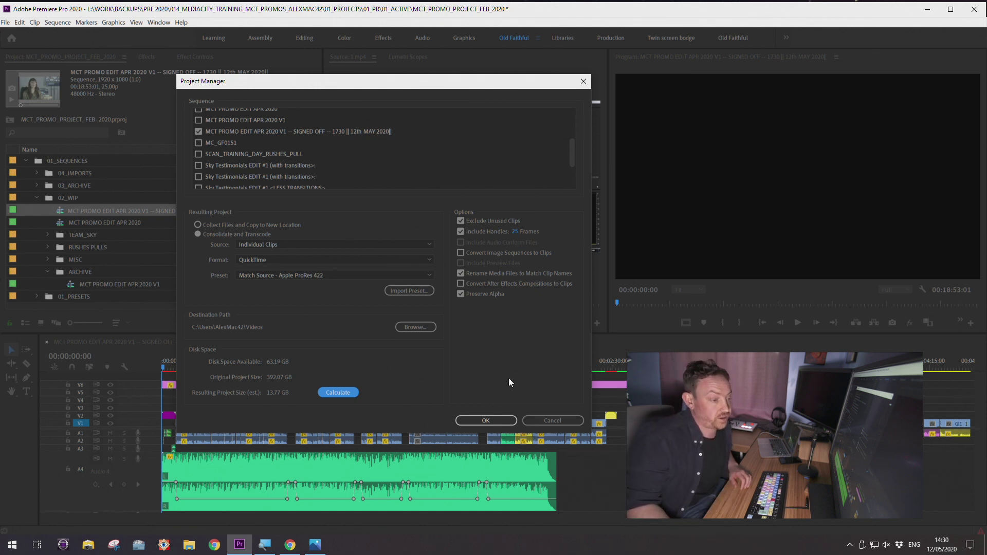
pyautogui.click(551, 419)
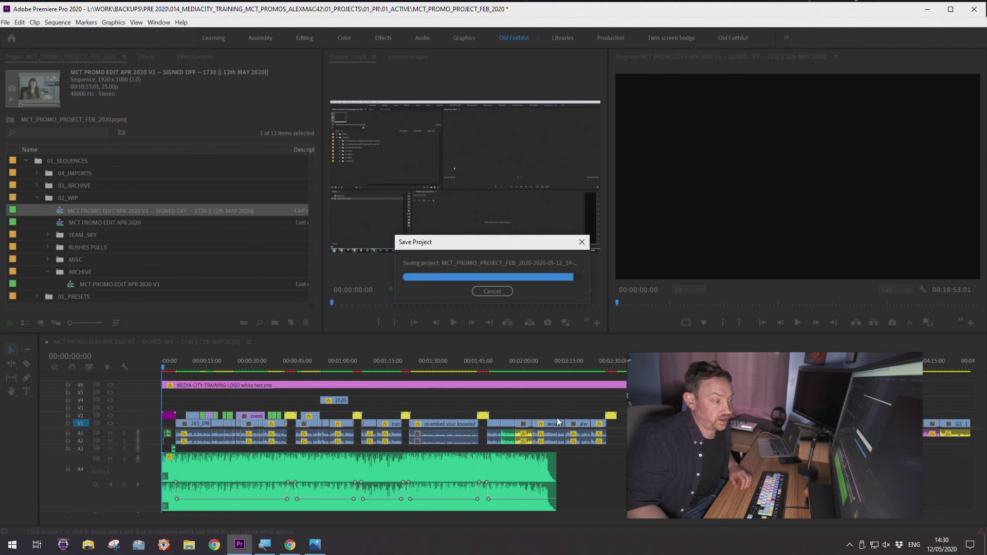
# Switch to the Google Slides presentation, review the slide of things to check before exporting, and return to Premiere Pro
pyautogui.click(262, 356)
pyautogui.press('Home')
pyautogui.click(290, 545)
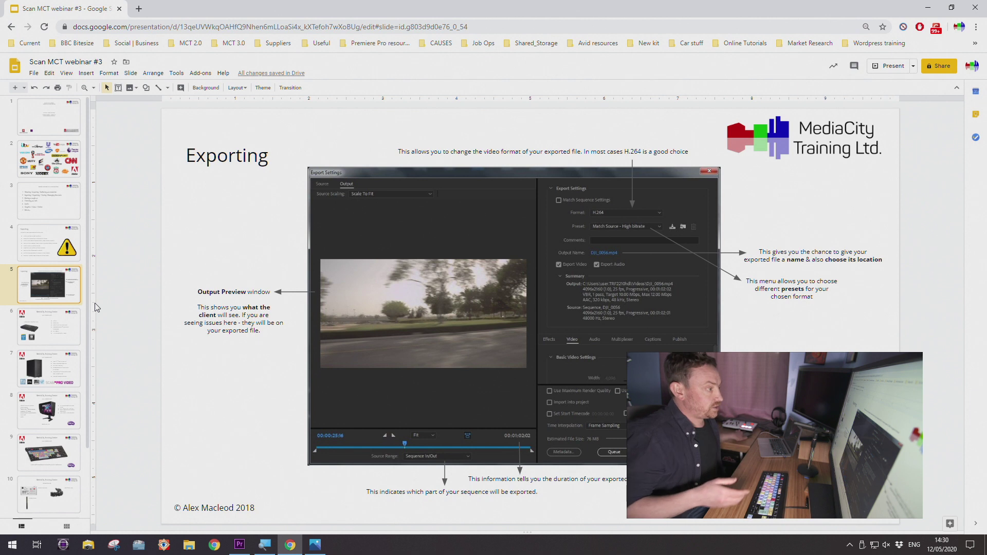
pyautogui.press('Up')
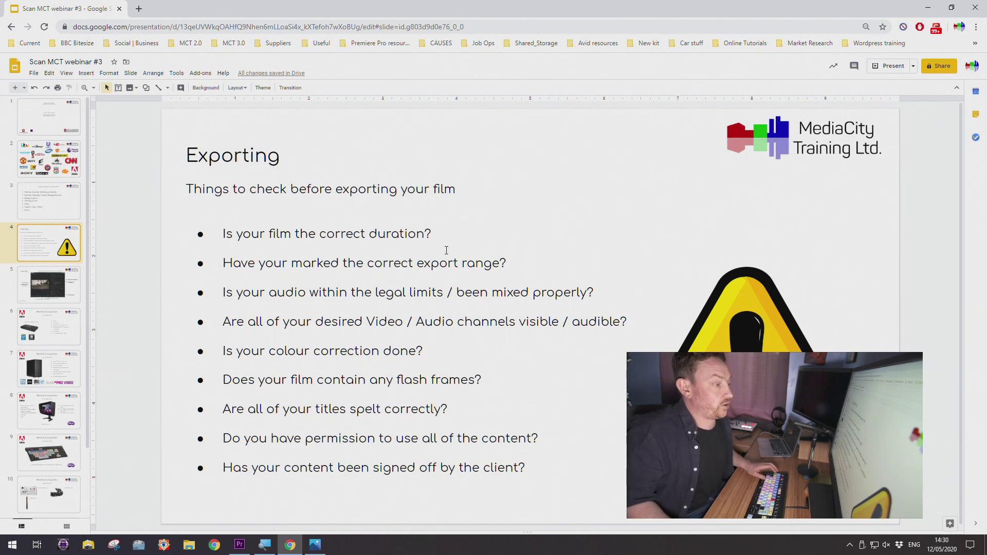
pyautogui.click(929, 7)
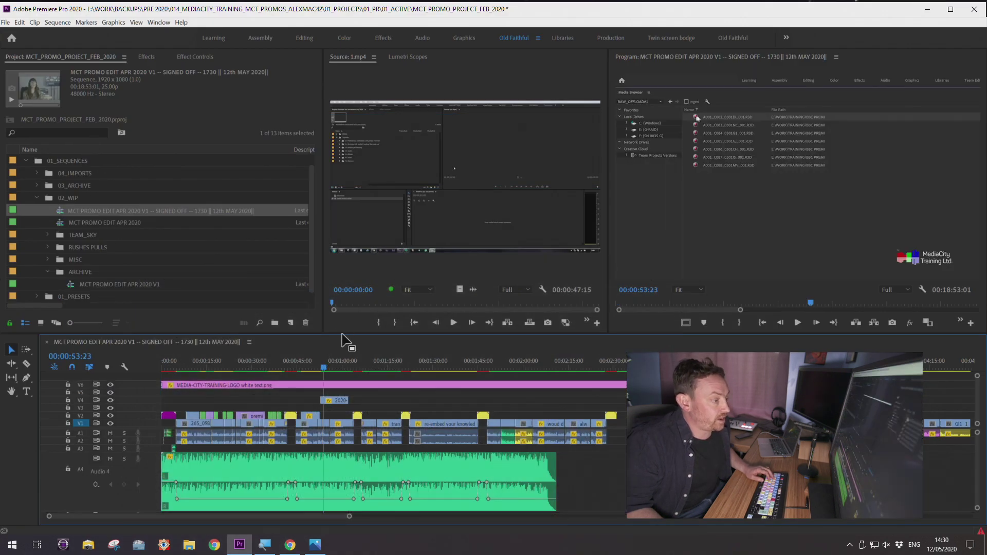
# Enlarge the timeline area and fit the whole signed-off sequence in view
pyautogui.moveTo(342, 333); pyautogui.dragTo(339, 251)
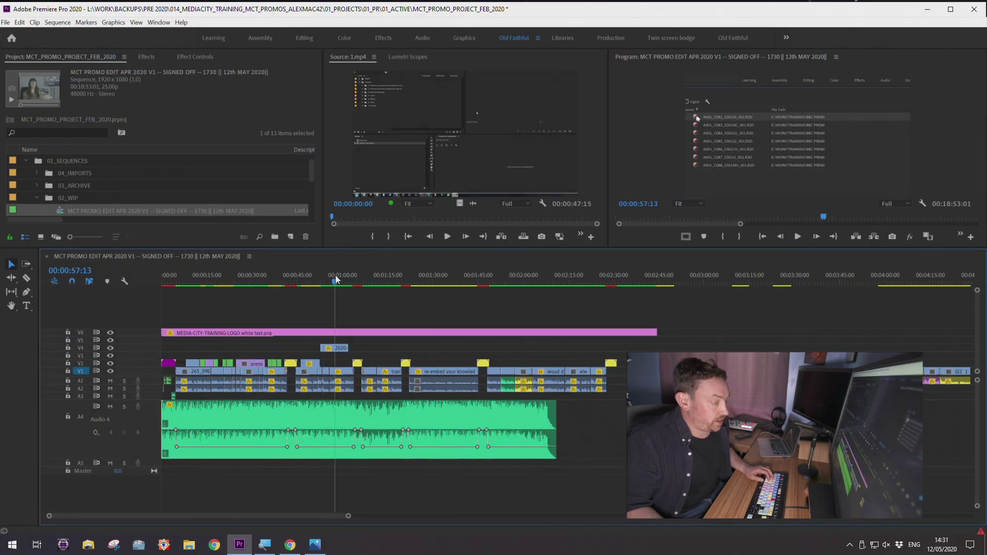
pyautogui.press('-')
pyautogui.press('-')
pyautogui.press('-')
pyautogui.click(252, 275)
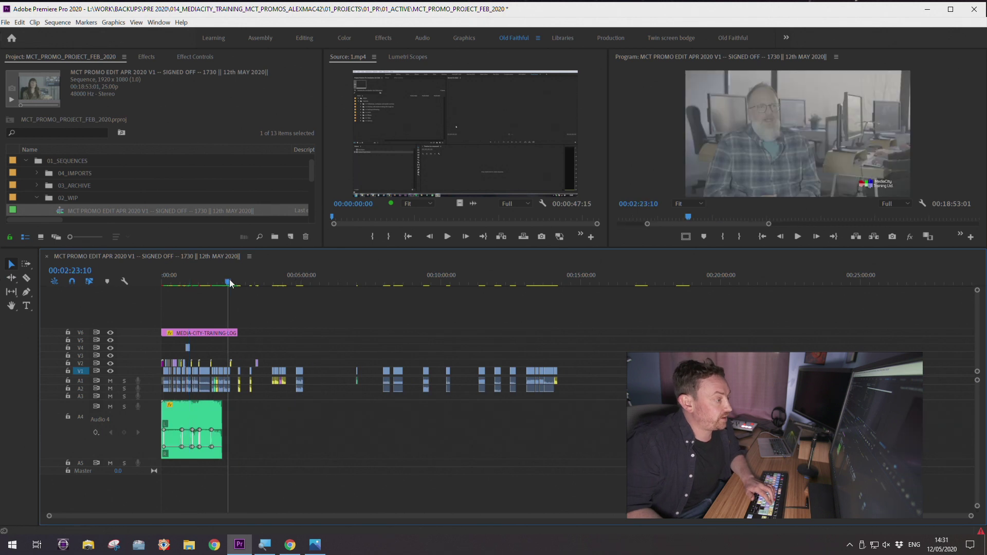
pyautogui.moveTo(253, 276); pyautogui.dragTo(248, 296)
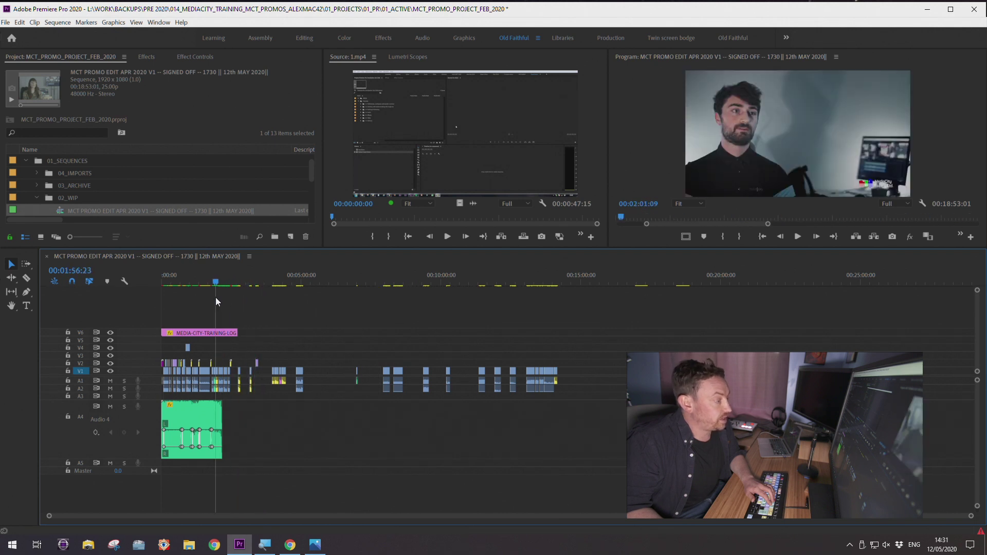
# Scrub through the signed-off sequence to compare the finished film with the leftover clips after it
pyautogui.moveTo(190, 285); pyautogui.dragTo(254, 284)
pyautogui.press('=')
pyautogui.moveTo(421, 280); pyautogui.dragTo(154, 285)
pyautogui.press('-')
pyautogui.moveTo(234, 283)
pyautogui.mouseDown()
pyautogui.moveTo(210, 284)
pyautogui.moveTo(230, 286)
pyautogui.mouseUp()
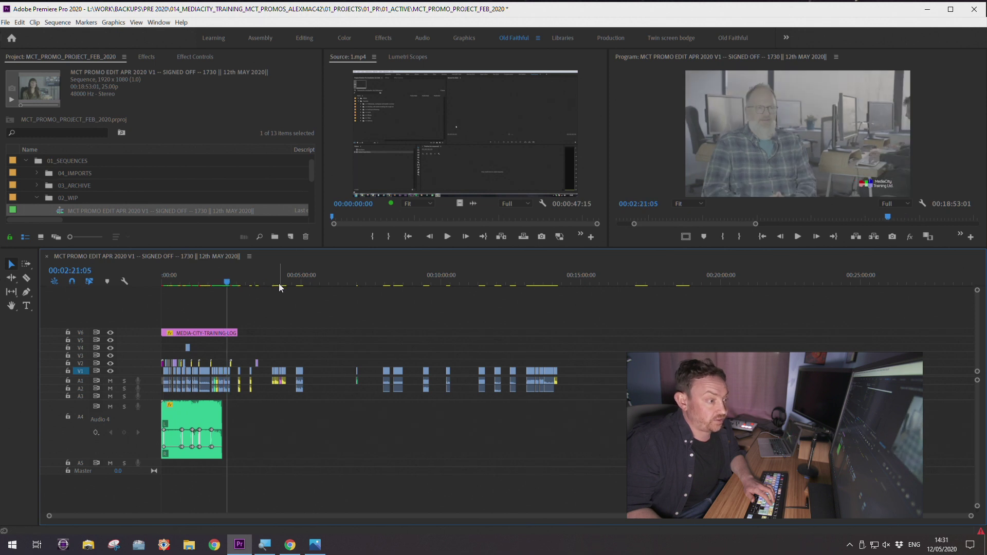
pyautogui.moveTo(661, 280); pyautogui.dragTo(156, 297)
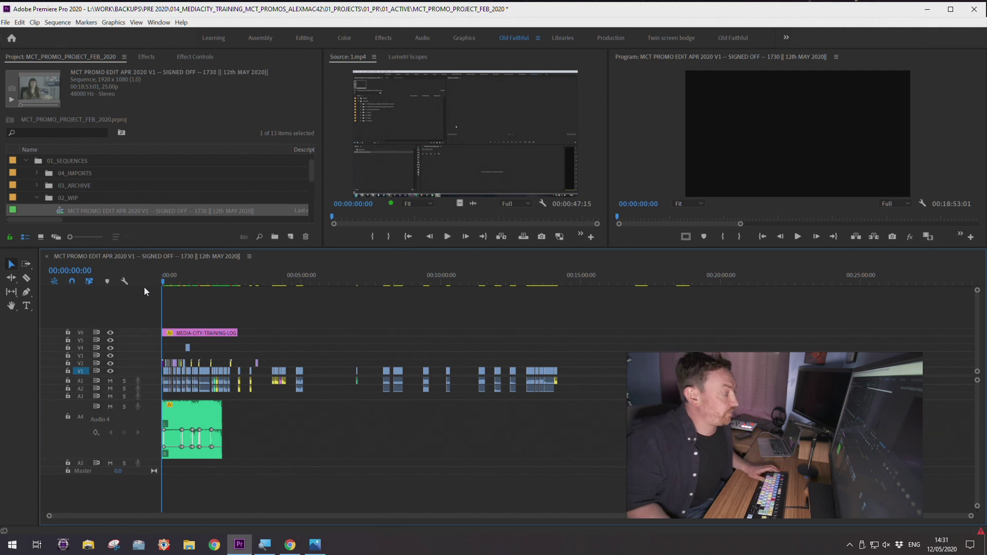
pyautogui.click(260, 280)
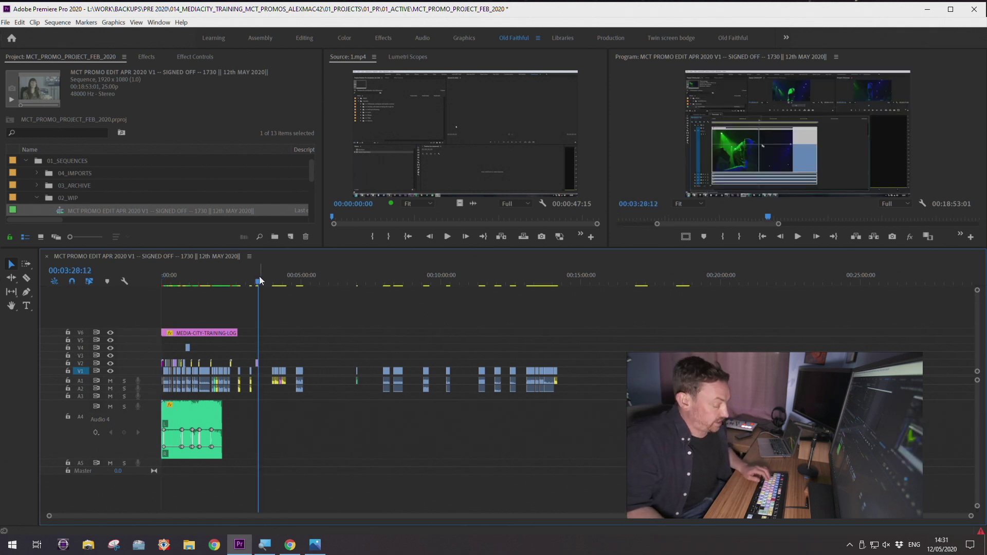
# Delete the first leftover clips after the film's end and shorten the V6 logo overlay to about 00:02:31
pyautogui.press('=')
pyautogui.press('=')
pyautogui.press('=')
pyautogui.click(362, 274)
pyautogui.click(294, 281)
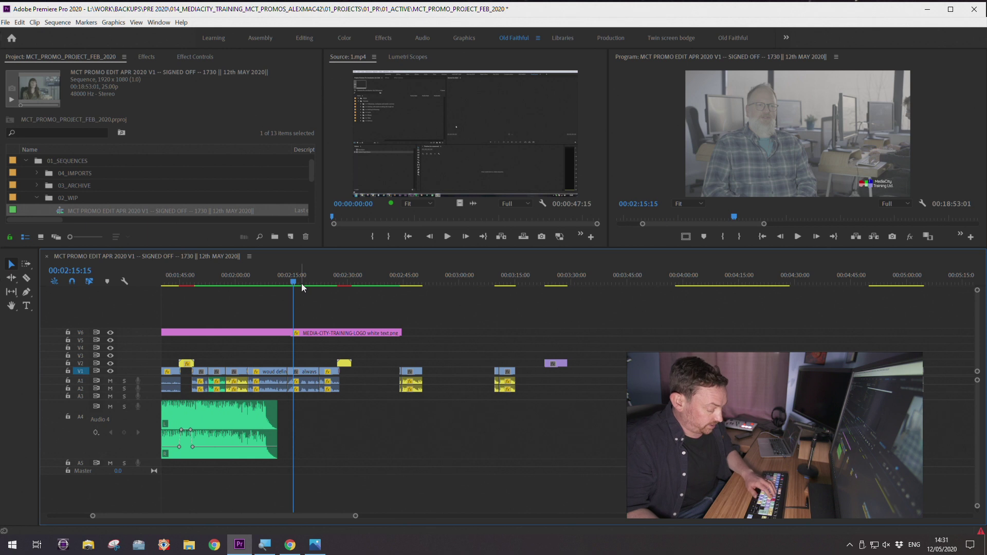
pyautogui.press('=')
pyautogui.click(589, 283)
pyautogui.moveTo(589, 283); pyautogui.dragTo(801, 282)
pyautogui.press('Delete')
pyautogui.click(682, 281)
pyautogui.moveTo(780, 332); pyautogui.dragTo(380, 324)
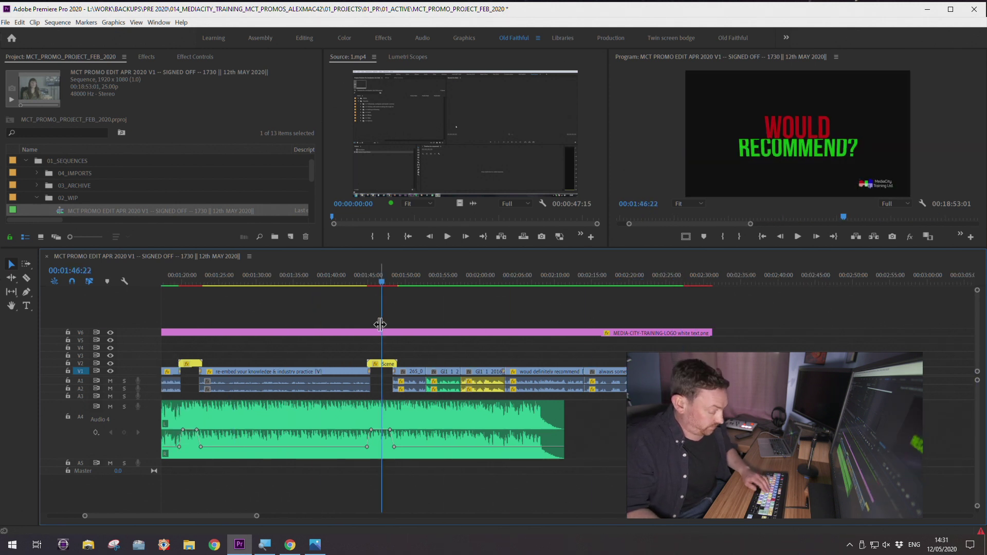
# Return the playhead to the sequence start, open the media export settings and reposition their window
pyautogui.press('-')
pyautogui.moveTo(308, 282); pyautogui.dragTo(14, 59)
pyautogui.click(3, 22)
pyautogui.moveTo(81, 294)
pyautogui.click(187, 296)
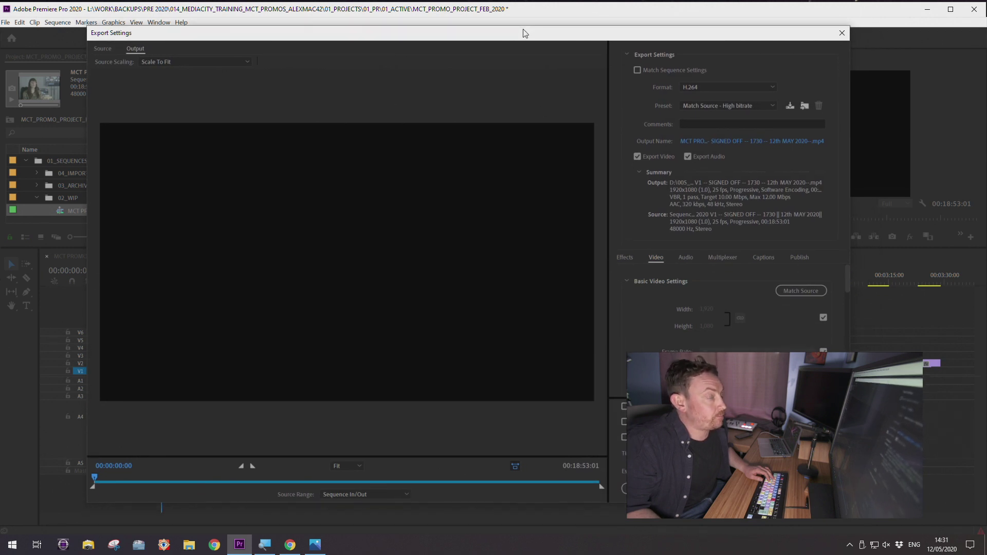
pyautogui.moveTo(598, 95); pyautogui.dragTo(482, 58)
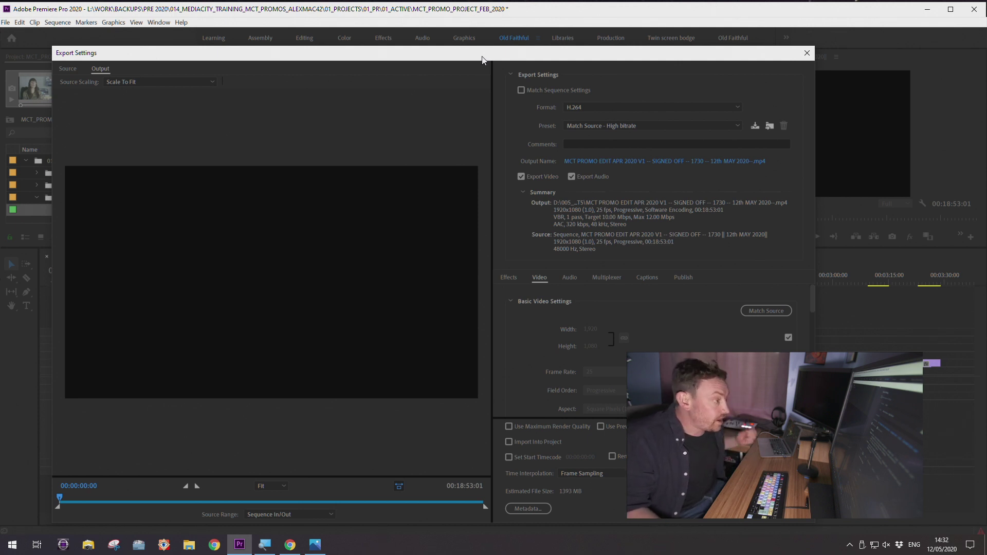
pyautogui.moveTo(482, 56); pyautogui.dragTo(484, 56)
pyautogui.moveTo(493, 98)
pyautogui.mouseDown()
pyautogui.moveTo(485, 97)
pyautogui.moveTo(502, 86)
pyautogui.moveTo(492, 89)
pyautogui.mouseUp()
pyautogui.moveTo(498, 51); pyautogui.dragTo(473, 47)
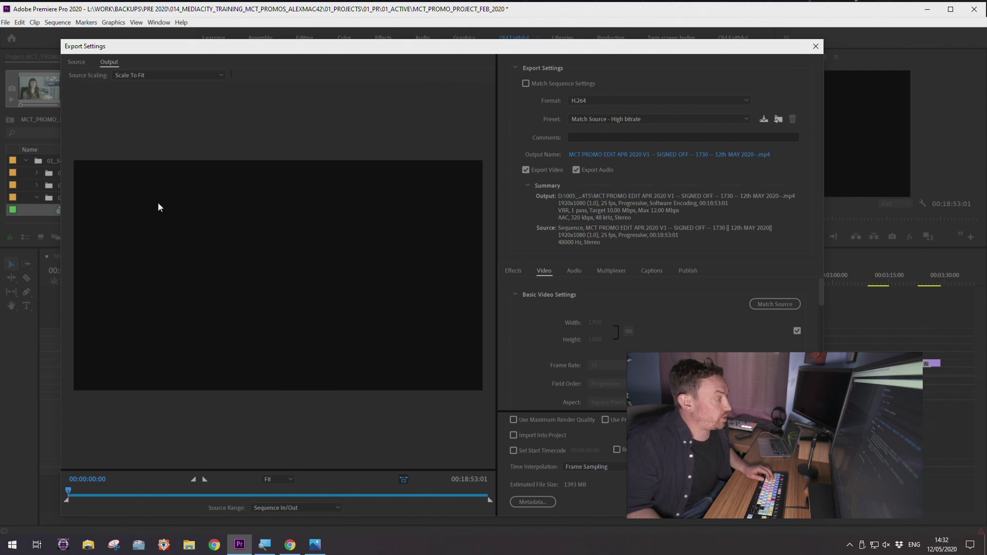
# Scrub through the export's output preview to check the picture at several points of the film
pyautogui.moveTo(79, 491); pyautogui.dragTo(95, 491)
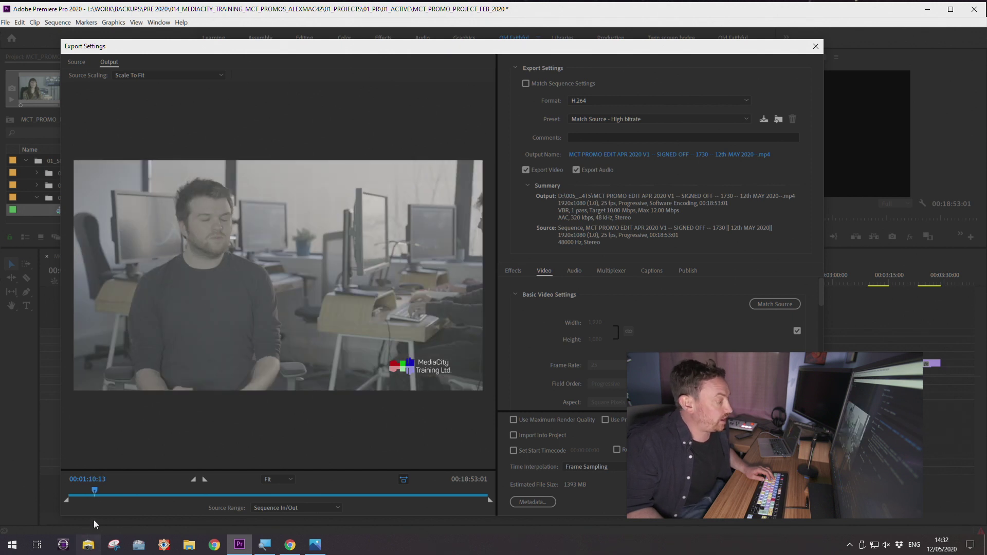
pyautogui.click(125, 491)
pyautogui.moveTo(137, 493); pyautogui.dragTo(112, 492)
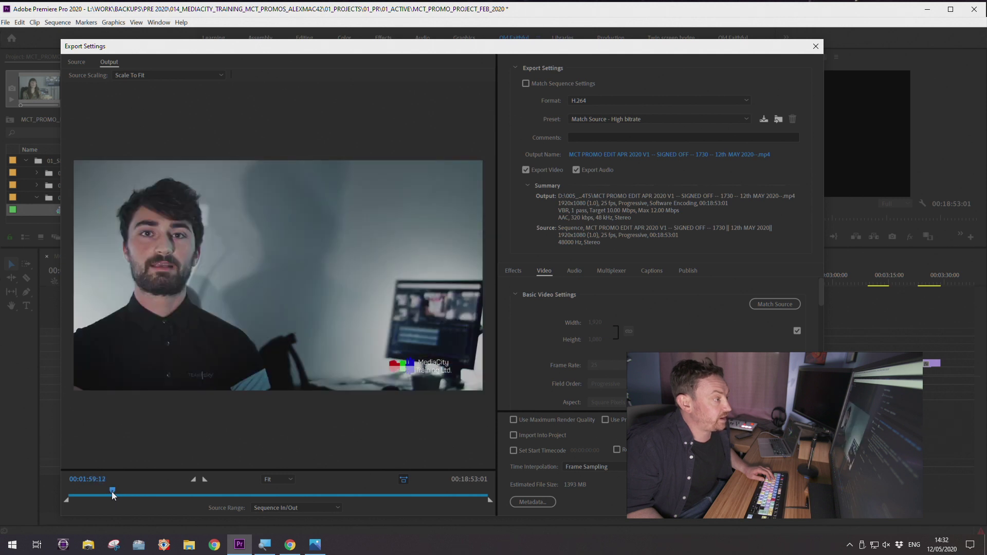
# Review the export presets and formats, keeping H.264 with the Match Source - High bitrate preset
pyautogui.moveTo(582, 54); pyautogui.dragTo(583, 54)
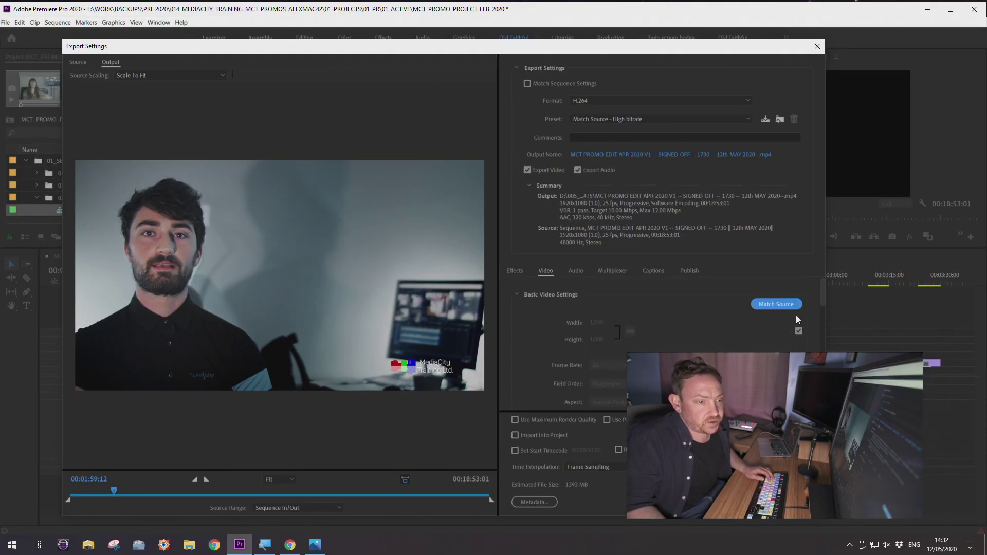
pyautogui.click(645, 122)
pyautogui.click(649, 127)
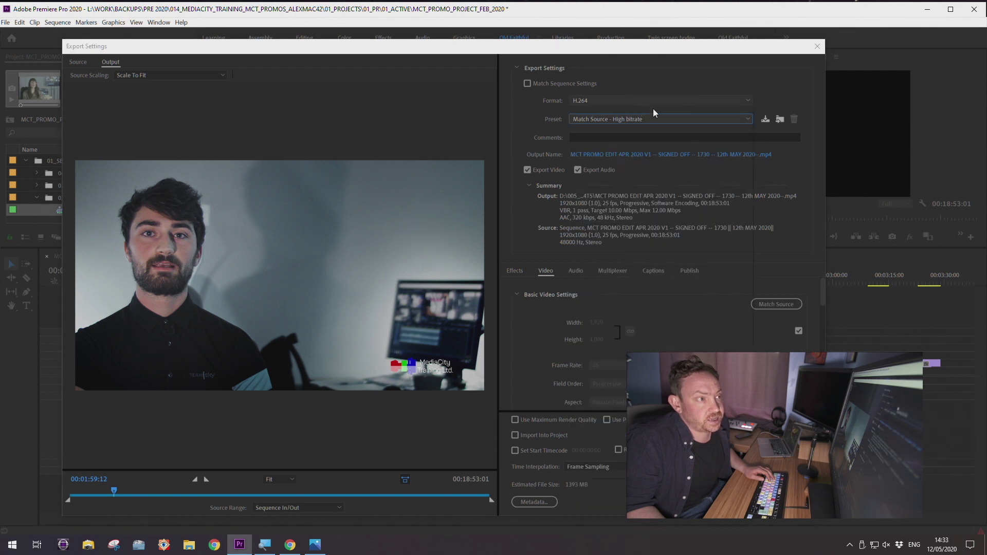
pyautogui.click(652, 103)
pyautogui.click(615, 257)
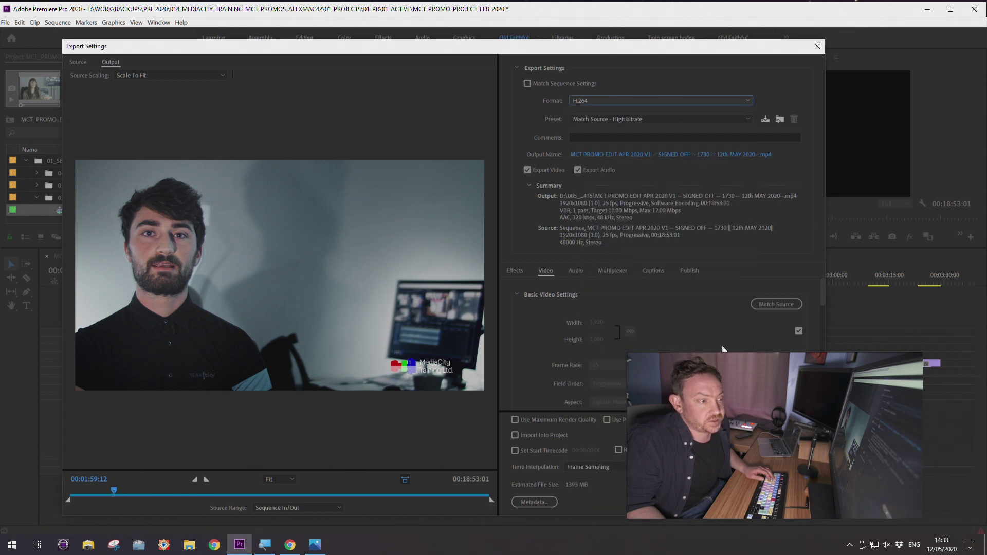
pyautogui.click(799, 332)
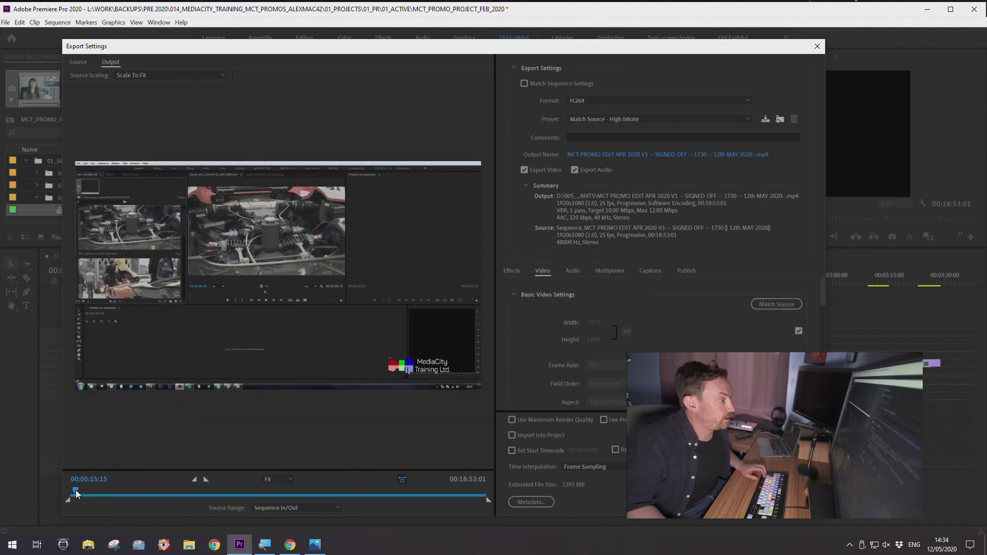
# Check the film's opening in the output preview, return to the start and try exporting the sequence
pyautogui.moveTo(89, 479); pyautogui.dragTo(128, 483)
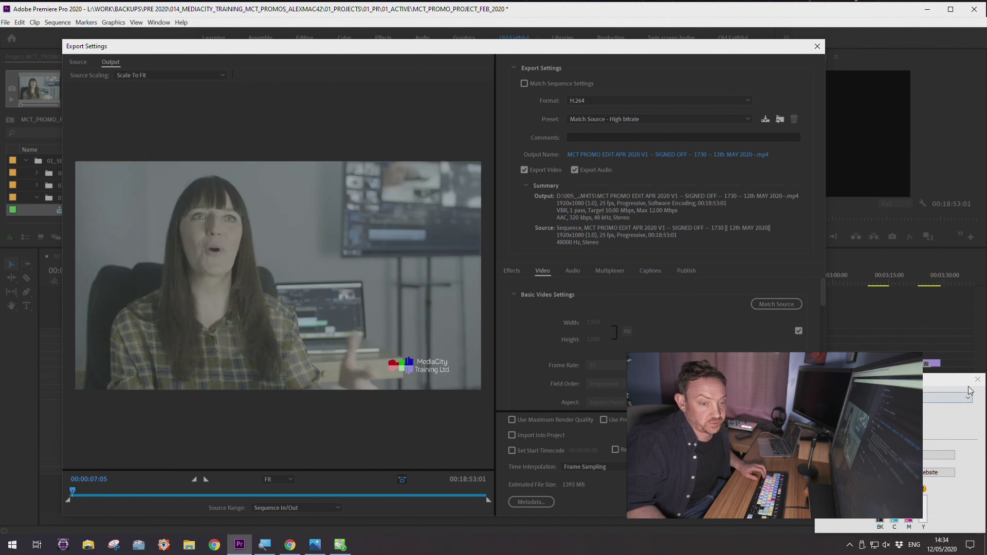
pyautogui.click(70, 493)
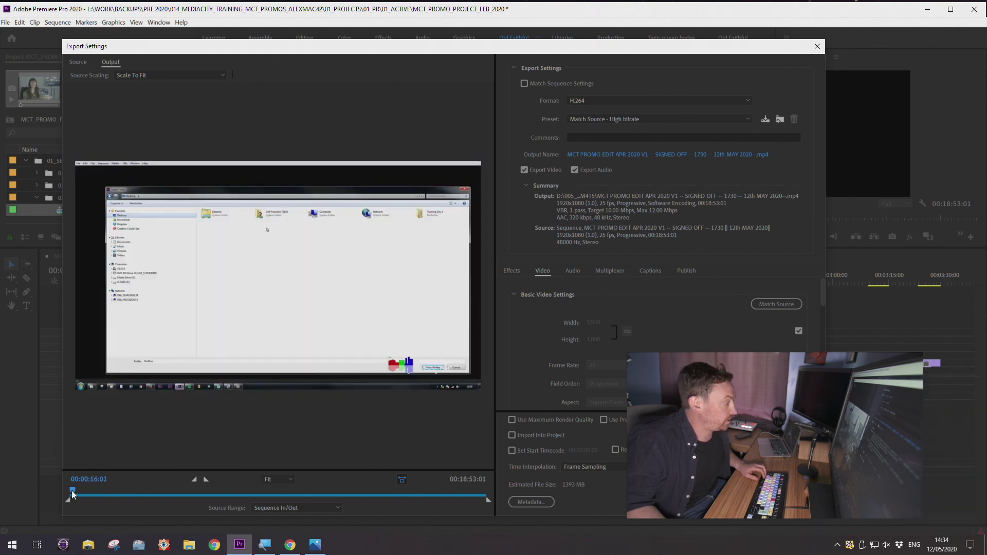
pyautogui.moveTo(77, 496); pyautogui.dragTo(62, 491)
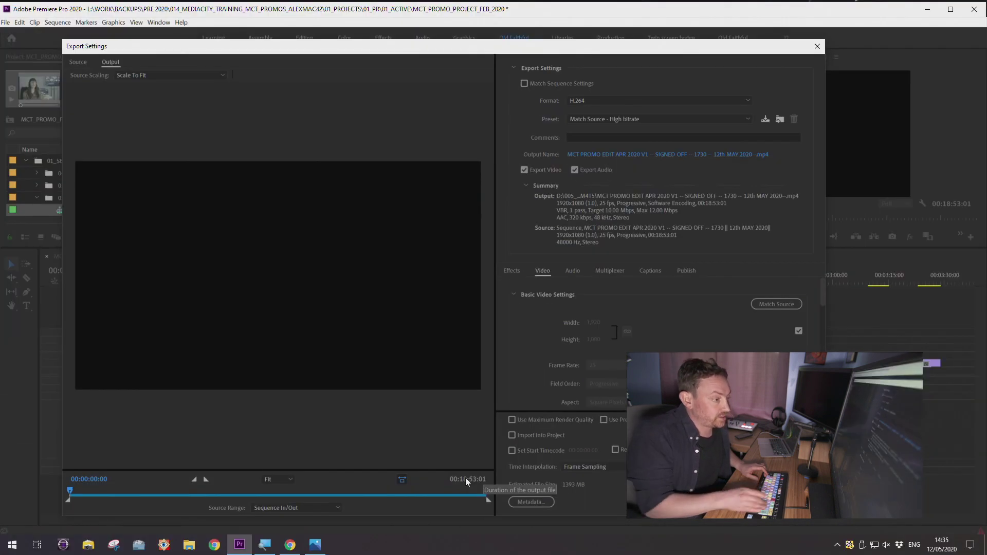
pyautogui.press('Return')
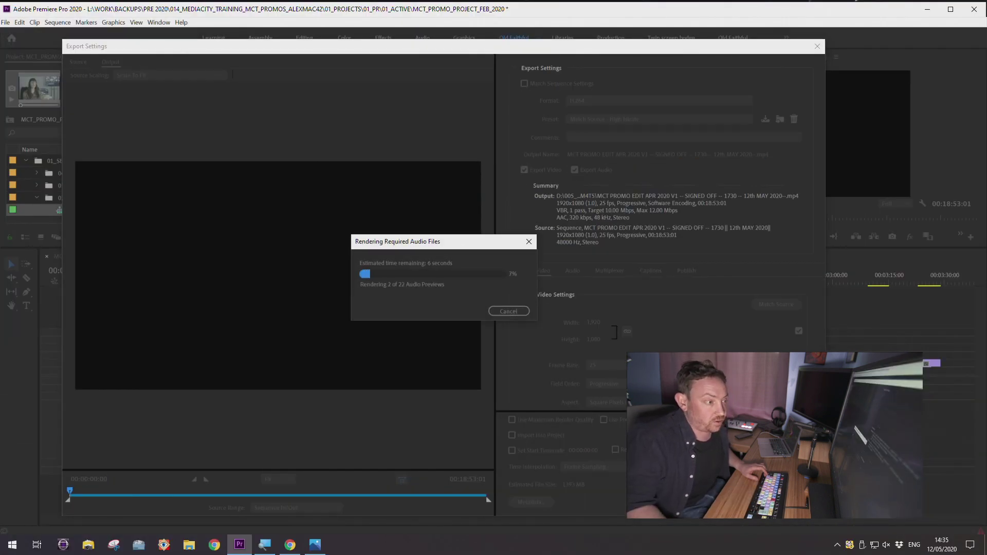
pyautogui.click(515, 312)
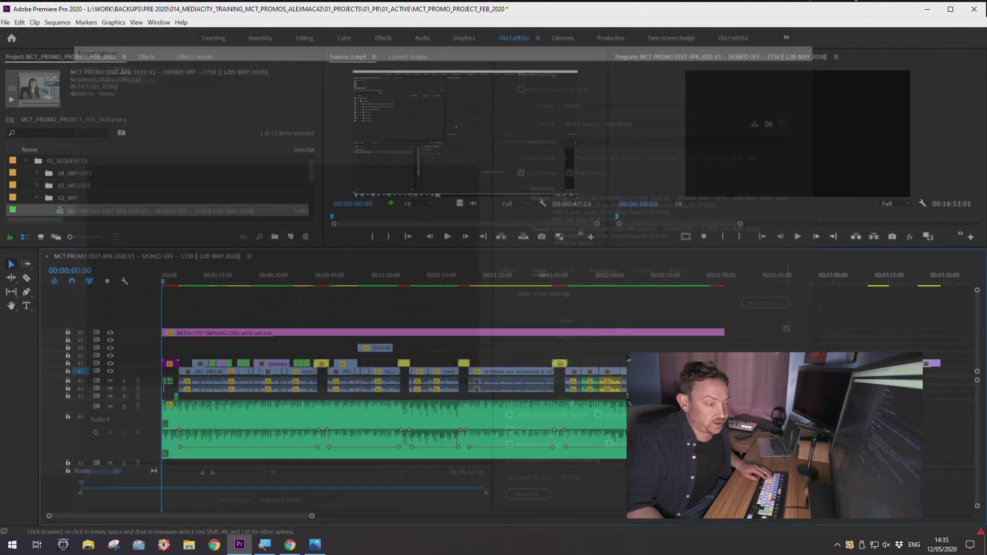
# Mark the sequence's out point on the film's last frame, at the end of the closing Scene 35 clip
pyautogui.moveTo(326, 279); pyautogui.dragTo(714, 286)
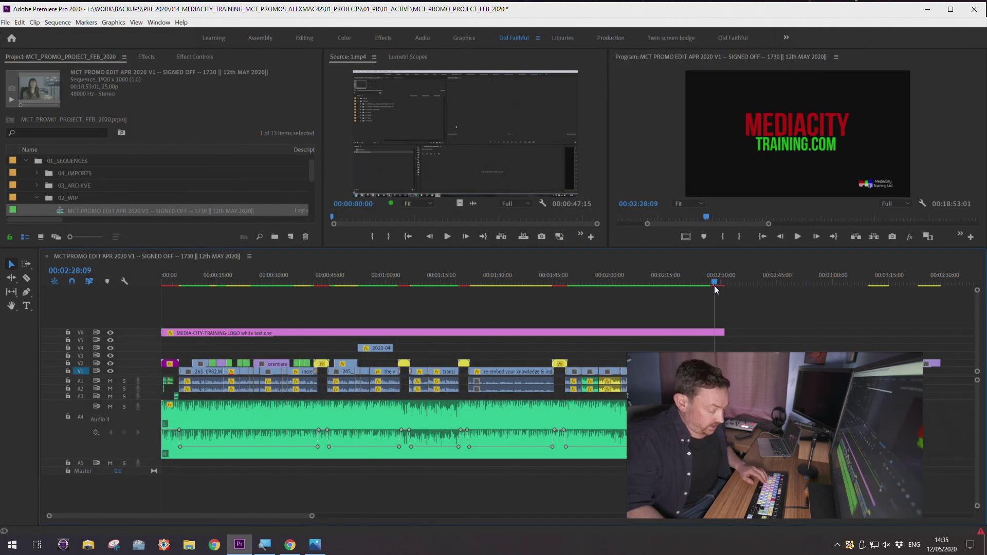
pyautogui.press('=')
pyautogui.press('=')
pyautogui.press('=')
pyautogui.moveTo(520, 277); pyautogui.dragTo(598, 269)
pyautogui.press('=')
pyautogui.press('=')
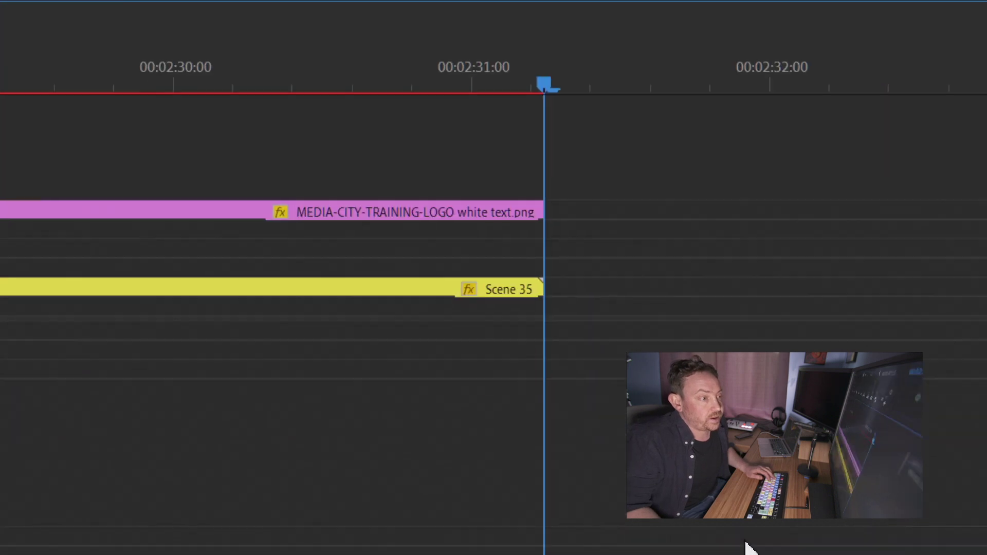
pyautogui.press('Left')
pyautogui.press('o')
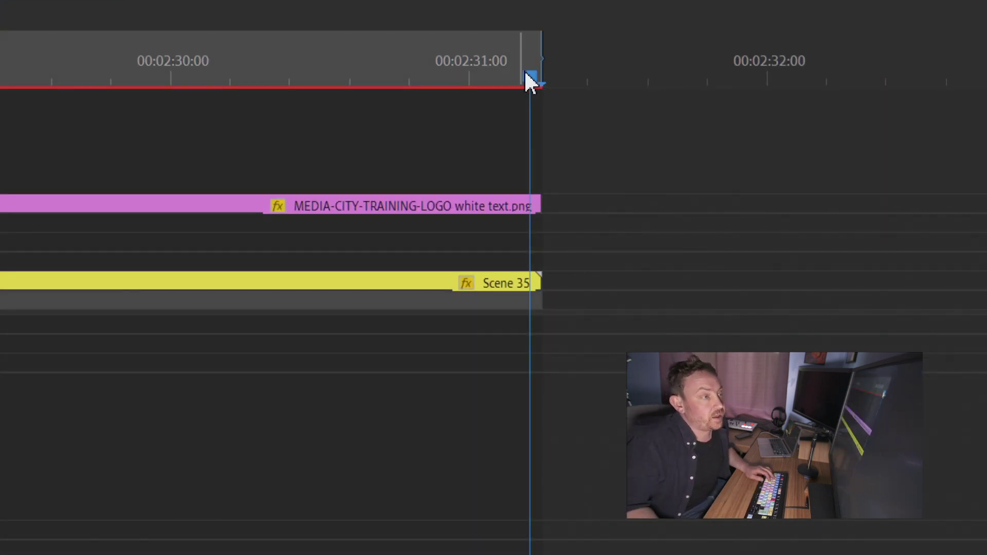
# Compare the playhead position on the closing clip's last frame with the position just after the cut
pyautogui.click(541, 84)
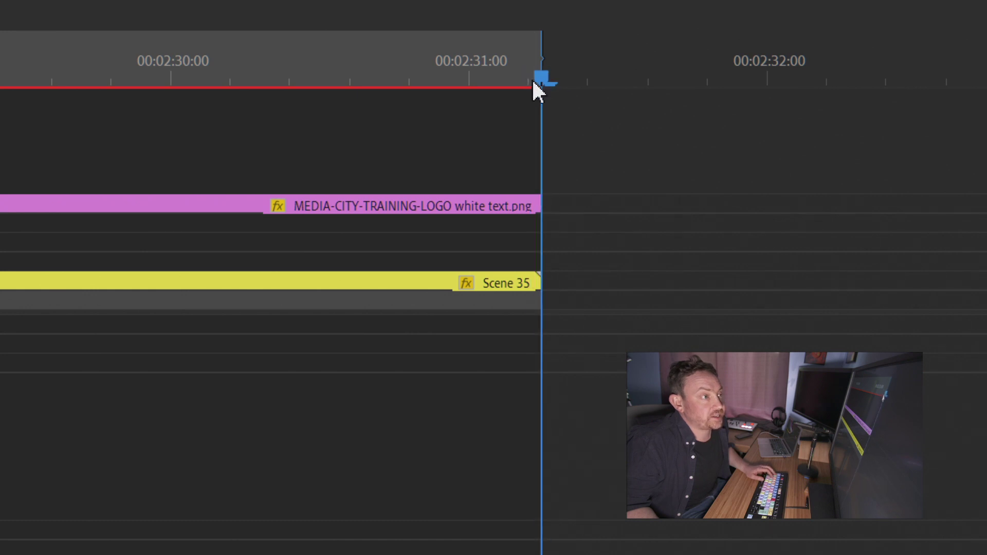
pyautogui.click(529, 82)
pyautogui.moveTo(527, 81); pyautogui.dragTo(523, 77)
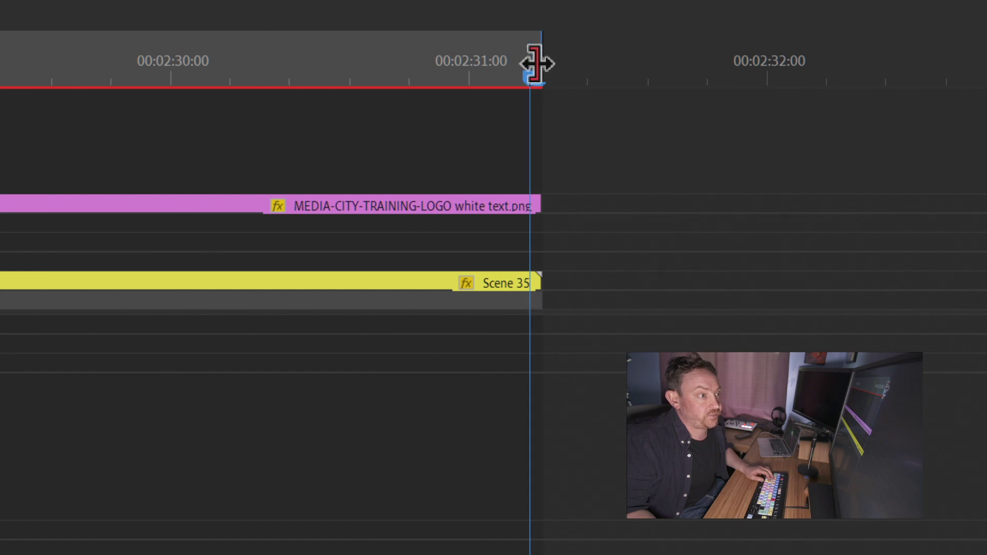
pyautogui.click(539, 85)
pyautogui.press('Left')
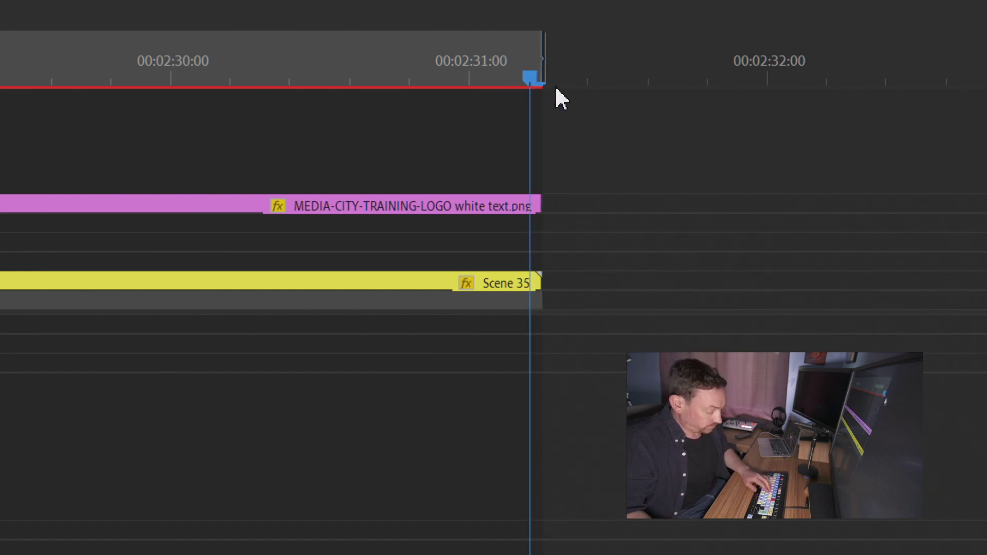
# Try marking the out point in the empty gap beyond the end of the closing clip
pyautogui.press('Right')
pyautogui.press('Right')
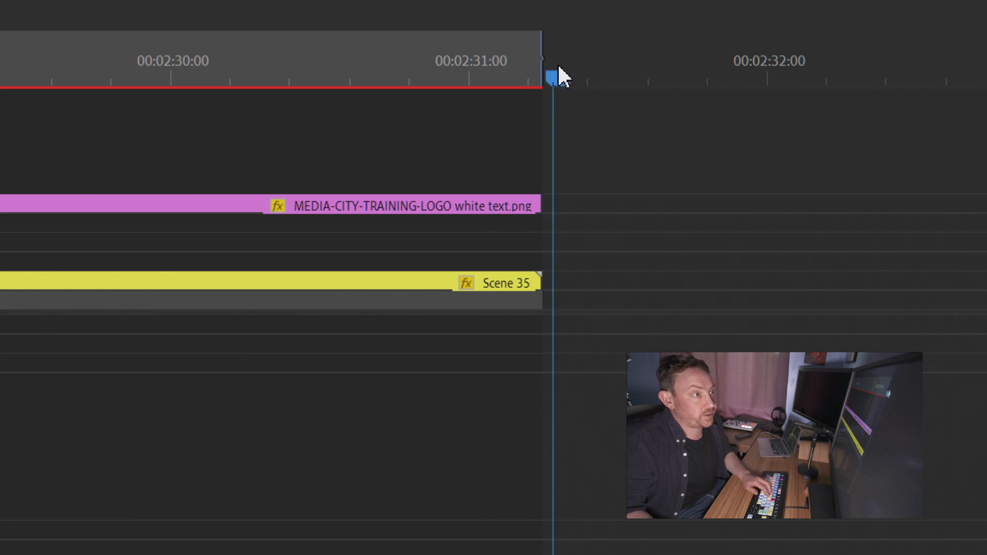
pyautogui.press('o')
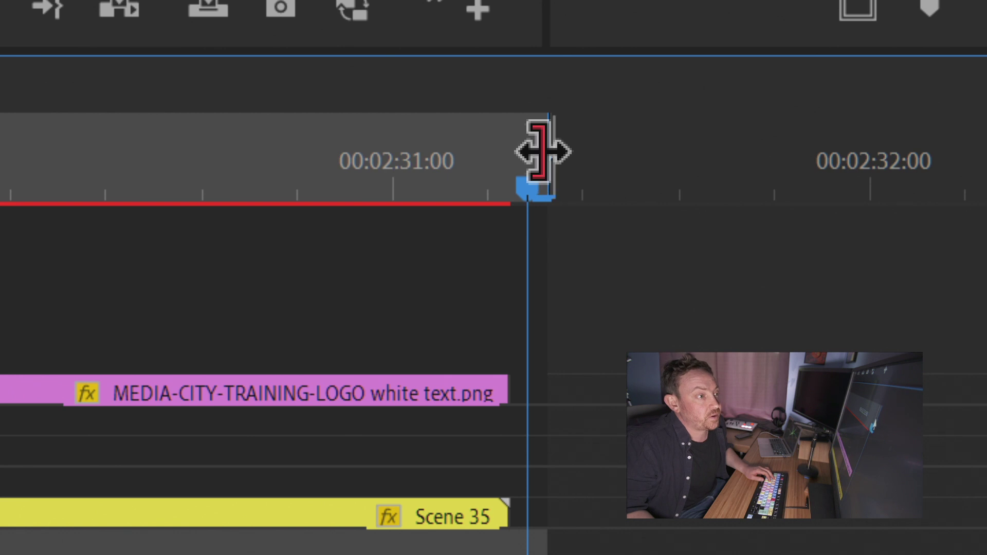
# Set the out point back on the closing clip's last frame, at 00:02:31:05
pyautogui.moveTo(544, 33); pyautogui.dragTo(528, 32)
pyautogui.press('Left')
pyautogui.press('Left')
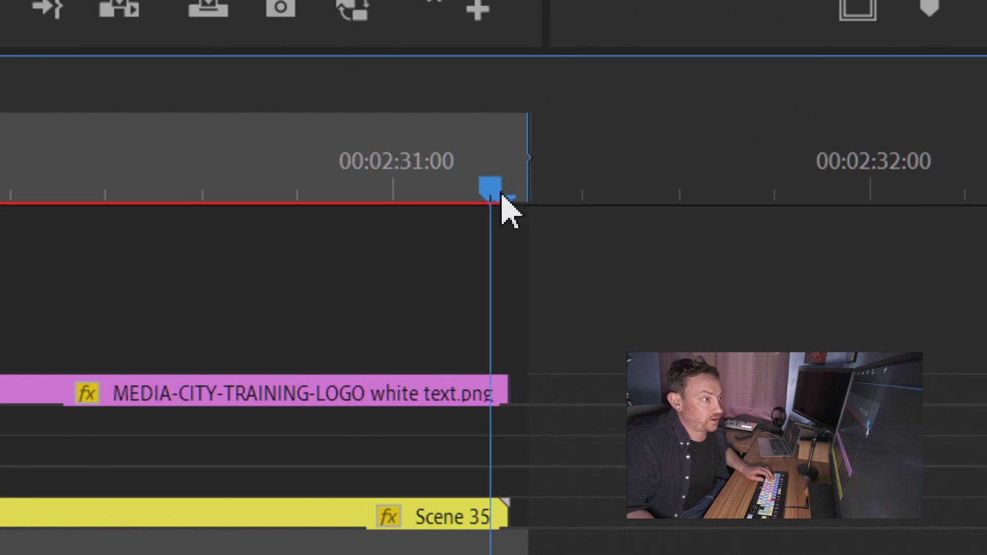
pyautogui.press('o')
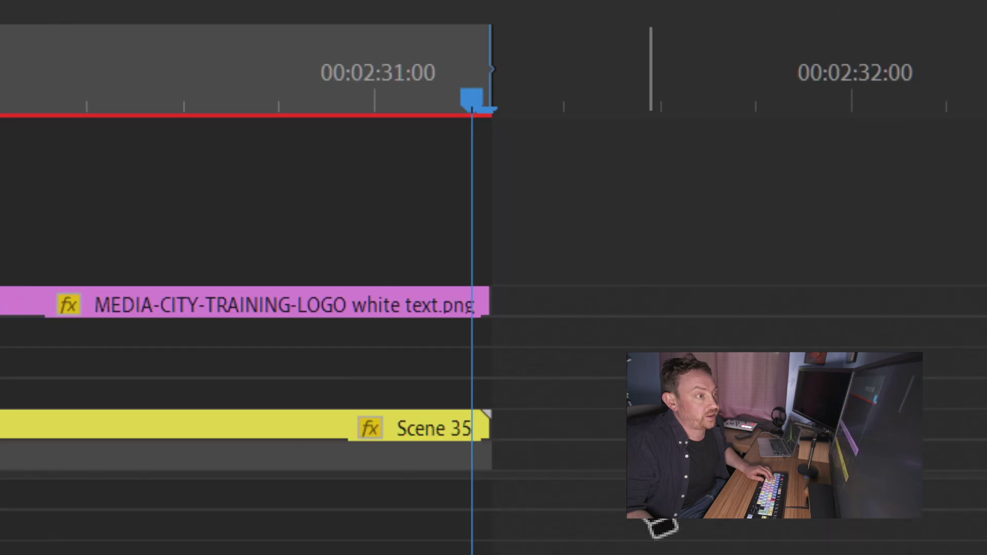
pyautogui.moveTo(480, 109)
pyautogui.mouseDown()
pyautogui.moveTo(463, 110)
pyautogui.moveTo(471, 102)
pyautogui.mouseUp()
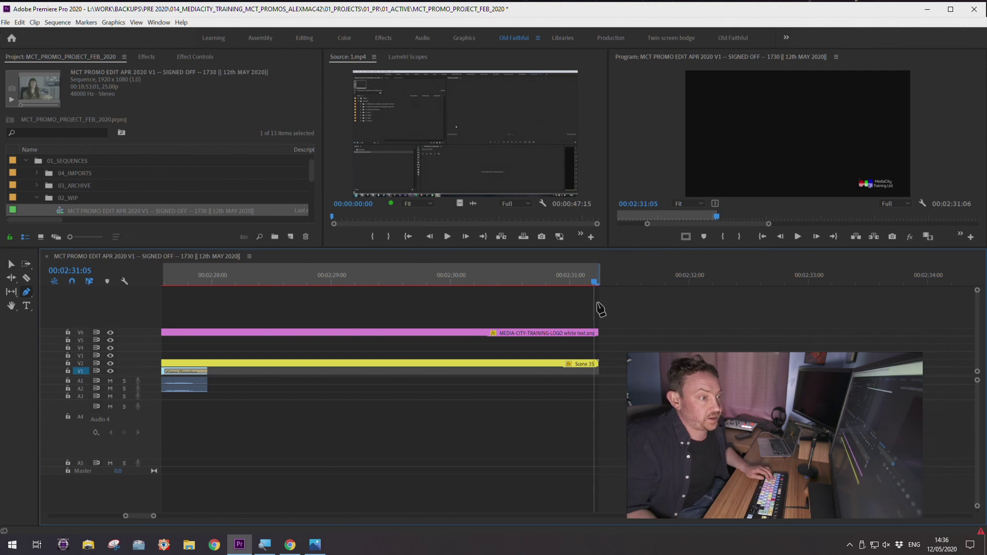
# Scrub back from the out point through the closing title to check the film's ending
pyautogui.moveTo(596, 280); pyautogui.dragTo(459, 282)
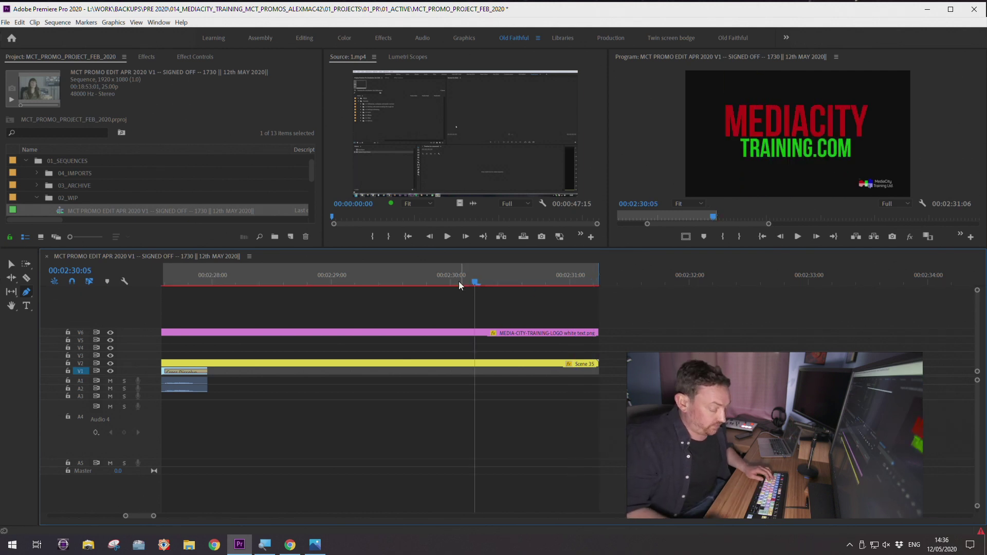
pyautogui.press('-')
pyautogui.press('-')
pyautogui.press('-')
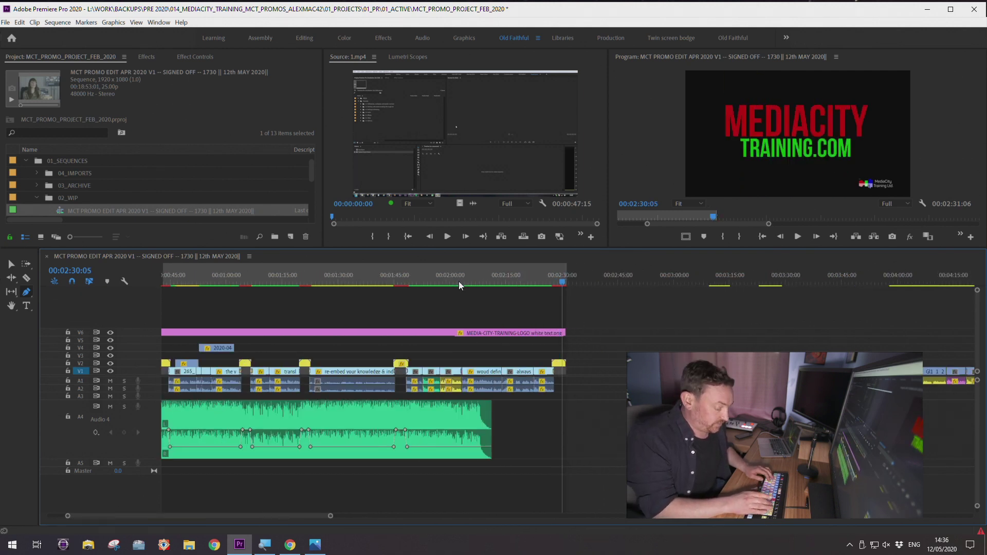
pyautogui.press('=')
pyautogui.press('=')
pyautogui.press('=')
pyautogui.moveTo(565, 282); pyautogui.dragTo(486, 292)
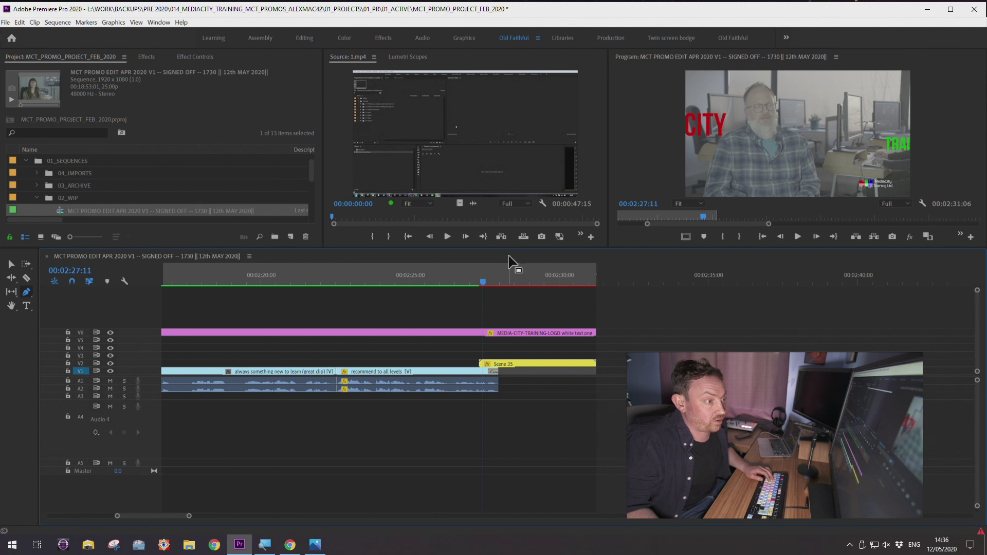
# Enlarge the source and program monitors and check the last interview shot before the closing title
pyautogui.moveTo(507, 253); pyautogui.dragTo(506, 276)
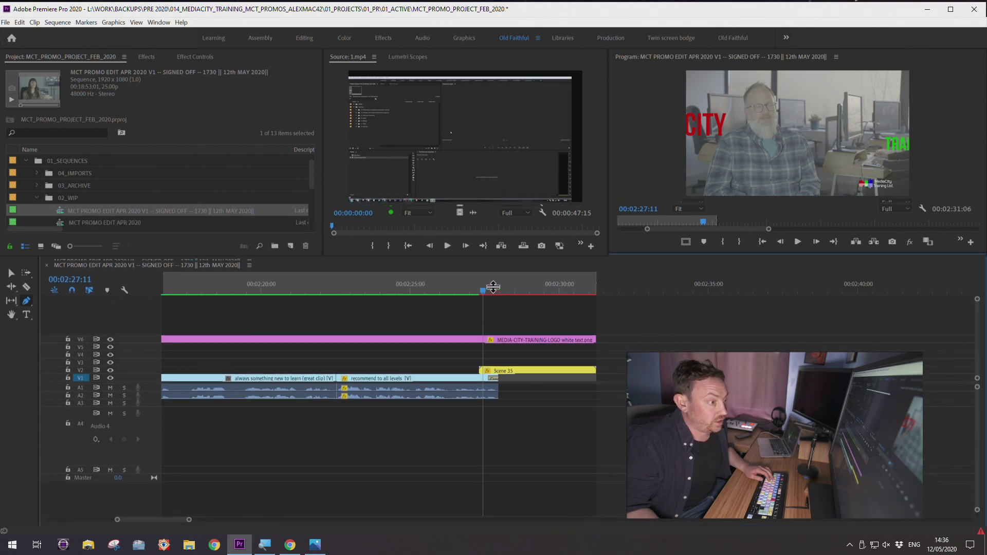
pyautogui.click(484, 310)
pyautogui.moveTo(483, 311); pyautogui.dragTo(479, 311)
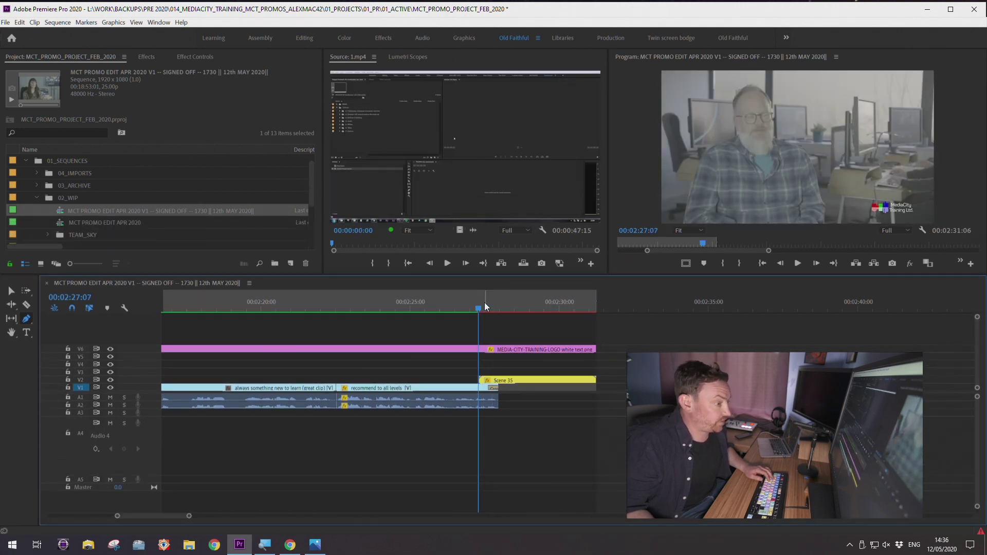
pyautogui.click(468, 309)
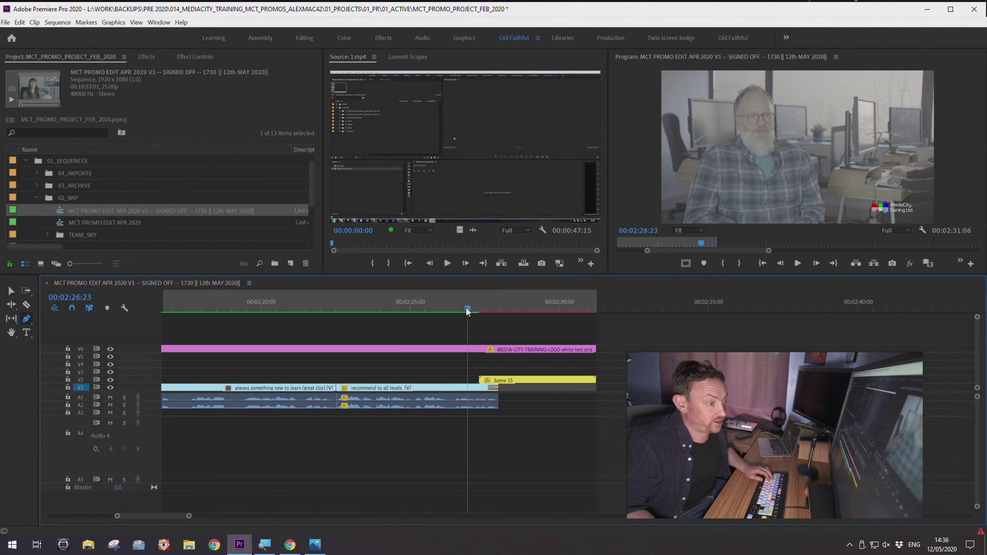
# Show the whole marked range in the timeline and move the playhead to the title at 00:00:44:10
pyautogui.press('-')
pyautogui.press('-')
pyautogui.press('-')
pyautogui.press('-')
pyautogui.press('-')
pyautogui.press('-')
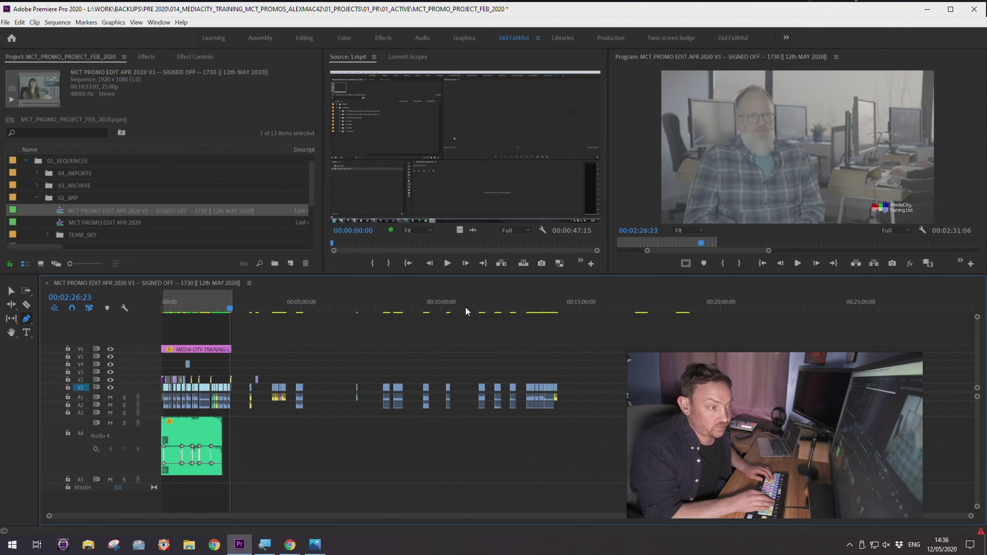
pyautogui.press('=')
pyautogui.press('=')
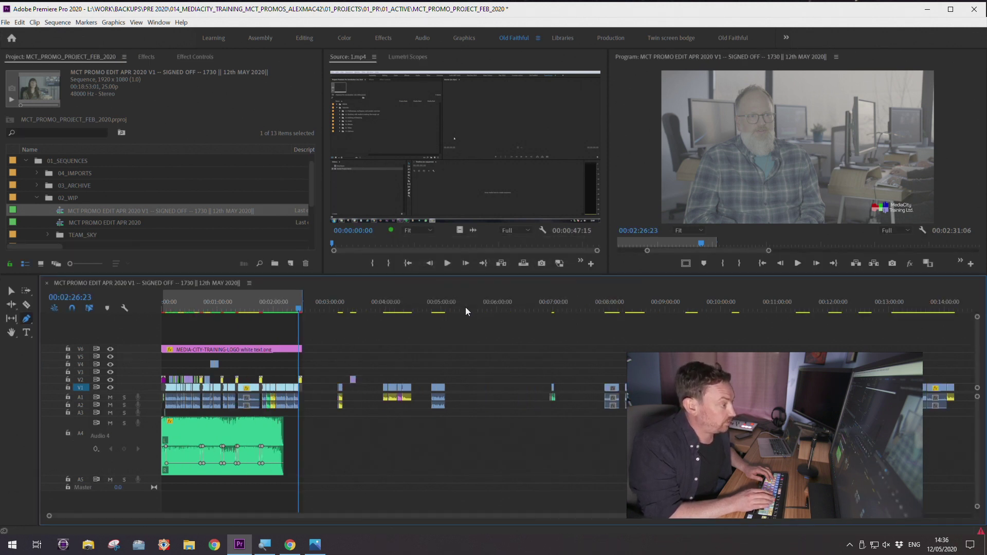
pyautogui.moveTo(326, 301); pyautogui.dragTo(244, 305)
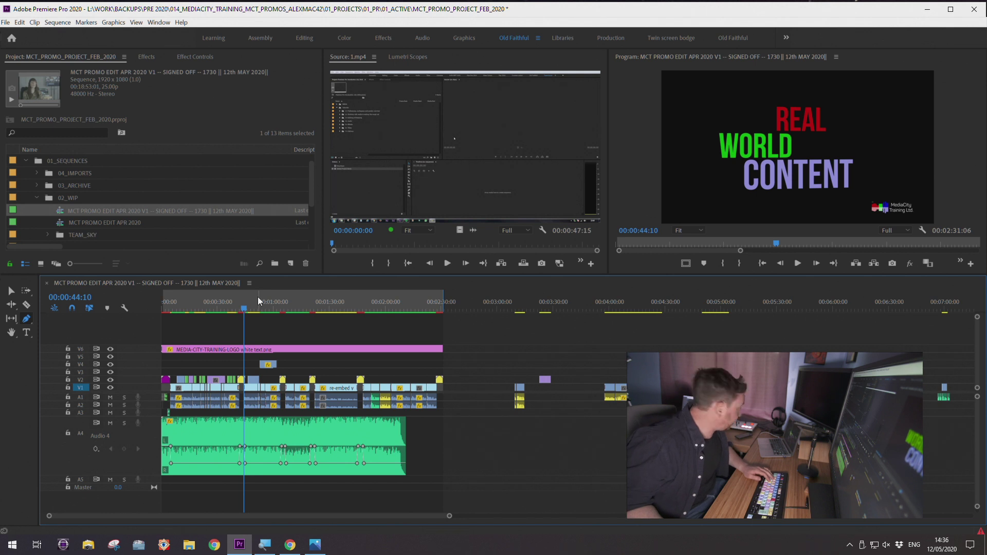
# Open the media export settings, reposition their window and widen the settings area to show the full output name and summary
pyautogui.hotkey('ctrl', 'm')
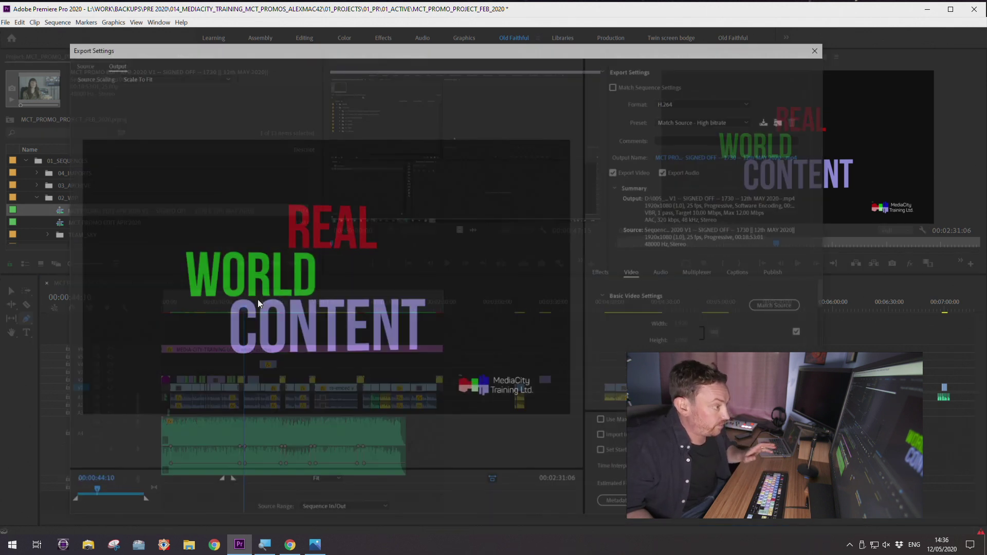
pyautogui.moveTo(620, 52); pyautogui.dragTo(613, 43)
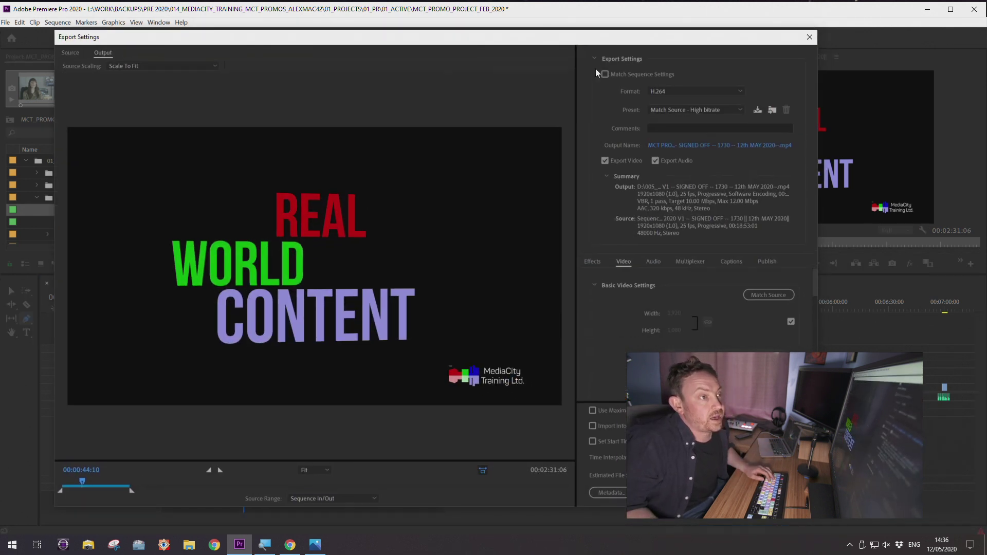
pyautogui.moveTo(576, 78); pyautogui.dragTo(536, 81)
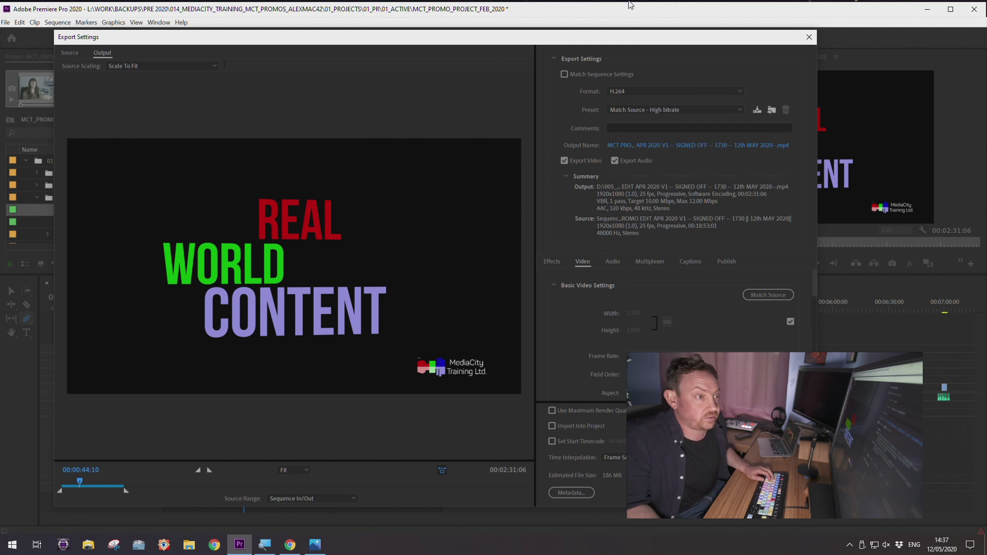
pyautogui.moveTo(536, 75); pyautogui.dragTo(521, 77)
pyautogui.moveTo(522, 43); pyautogui.dragTo(527, 42)
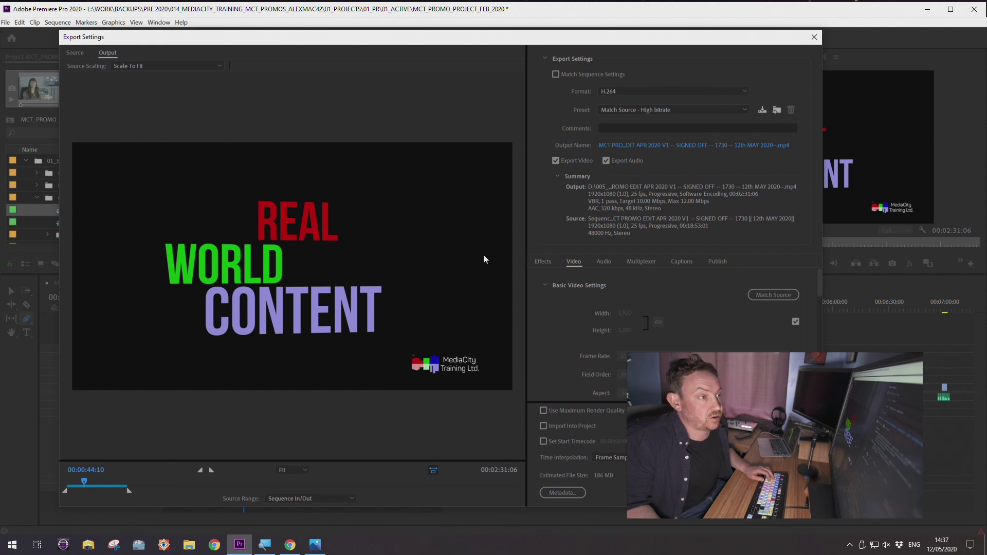
pyautogui.moveTo(525, 88); pyautogui.dragTo(446, 88)
pyautogui.moveTo(483, 41)
pyautogui.mouseDown()
pyautogui.moveTo(492, 44)
pyautogui.moveTo(443, 37)
pyautogui.moveTo(465, 35)
pyautogui.mouseUp()
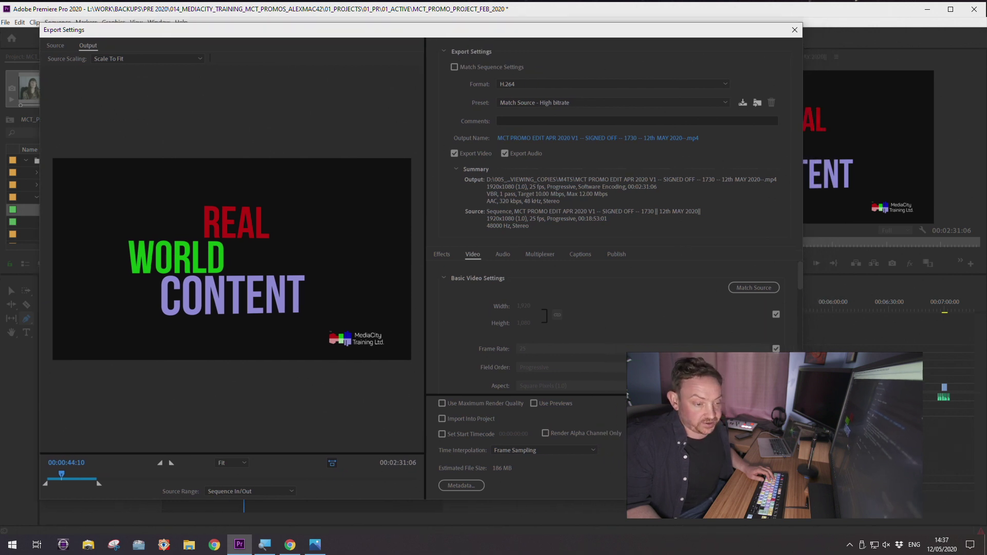
pyautogui.moveTo(802, 499); pyautogui.dragTo(780, 497)
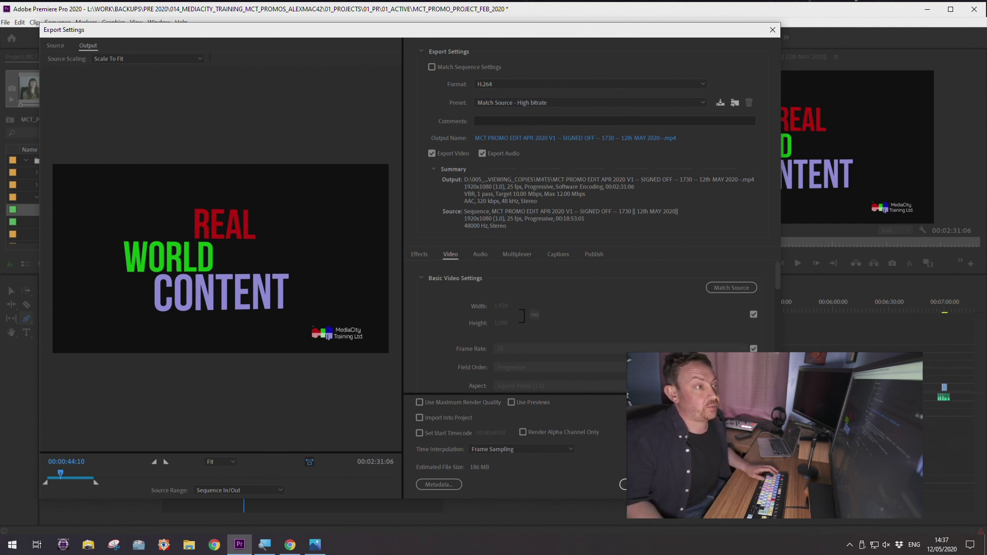
pyautogui.moveTo(681, 26); pyautogui.dragTo(680, 28)
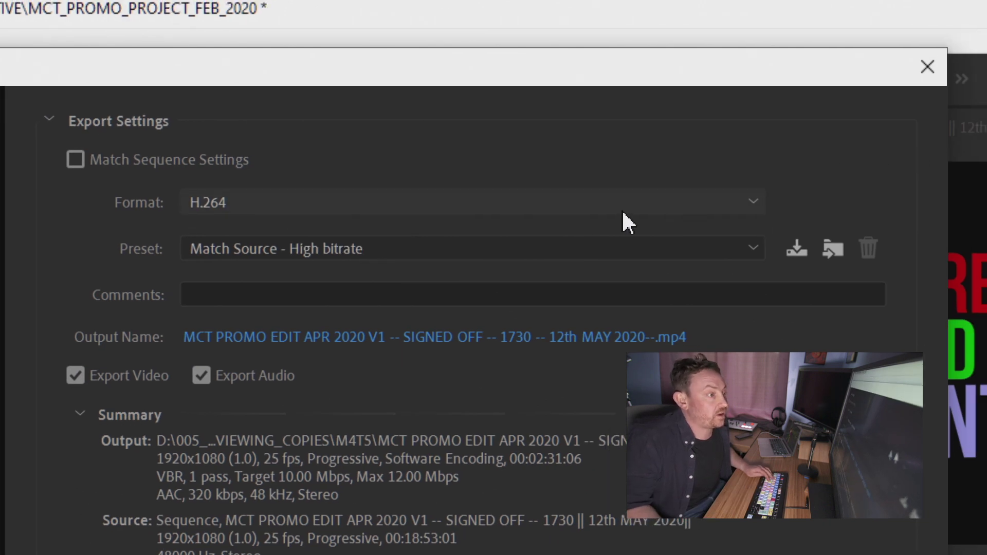
# Set the export format to MXF OP1a
pyautogui.click(724, 203)
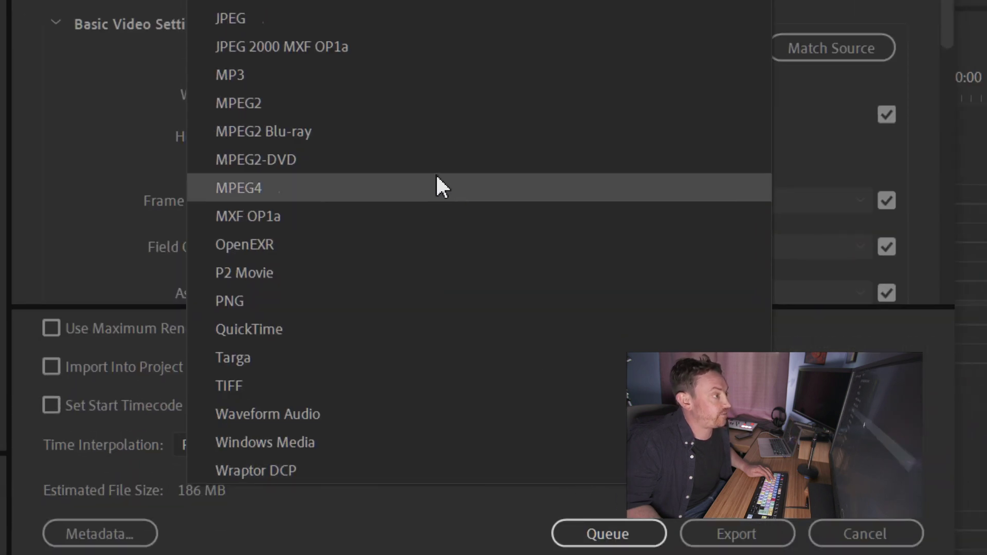
pyautogui.click(396, 216)
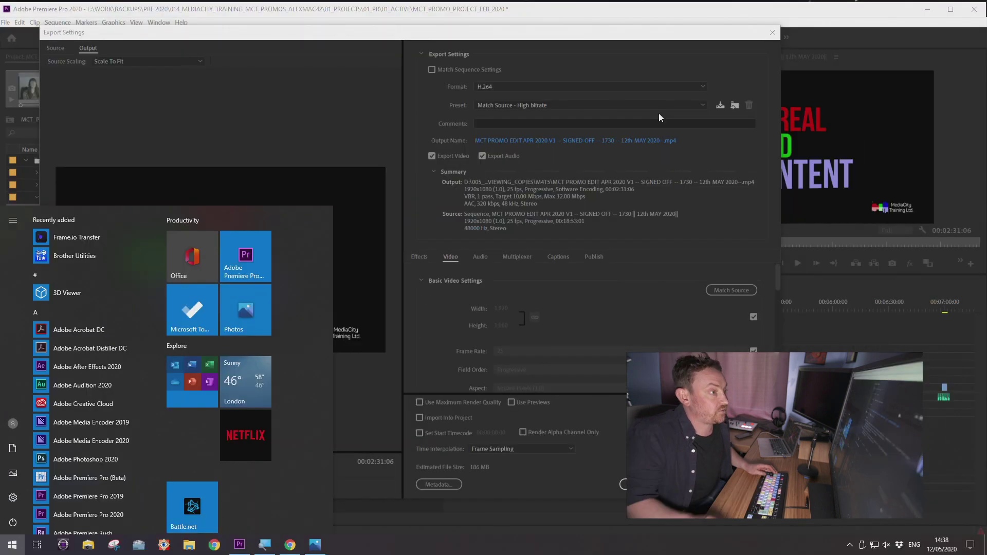
pyautogui.click(586, 88)
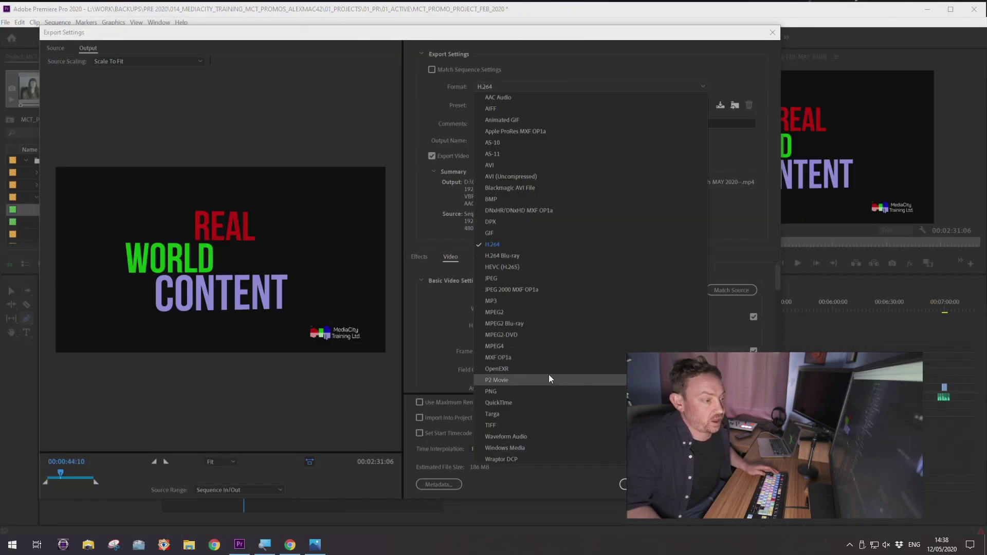
pyautogui.click(542, 359)
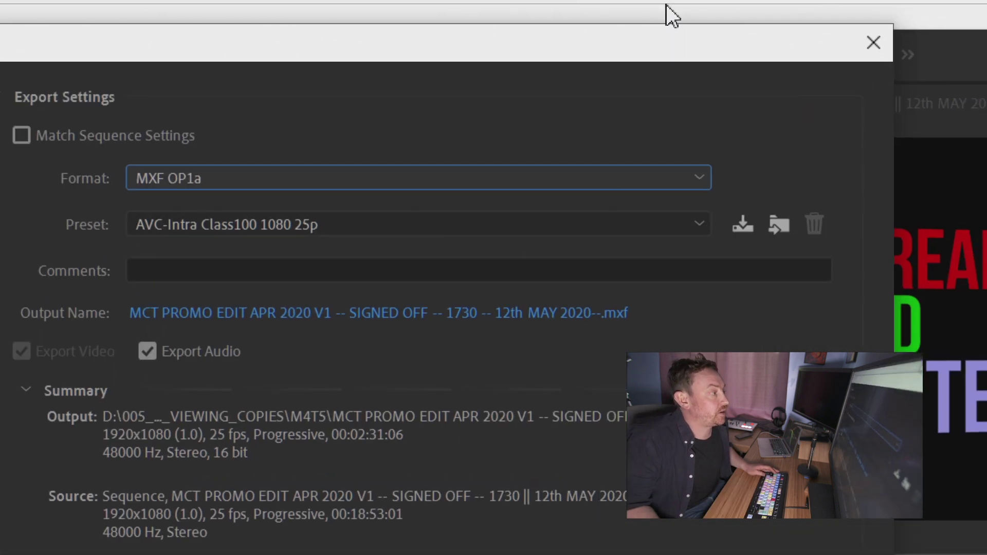
pyautogui.moveTo(174, 54); pyautogui.dragTo(181, 55)
# Browse the MXF OP1a presets and apply the custom Bitesize TT - XDCAMHD 50 4 Channel 24 Bit Audio HQ preset
pyautogui.click(268, 227)
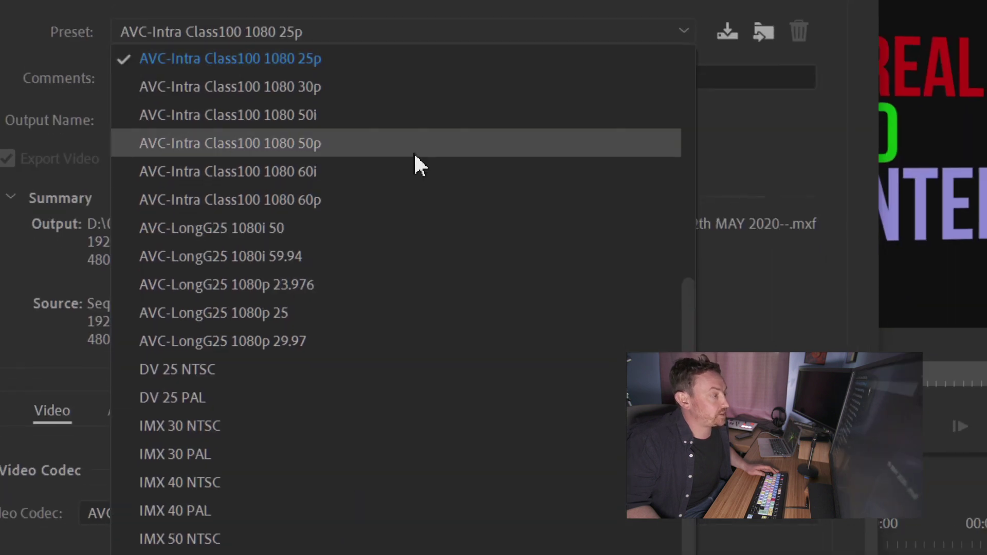
pyautogui.moveTo(694, 312); pyautogui.dragTo(688, 268)
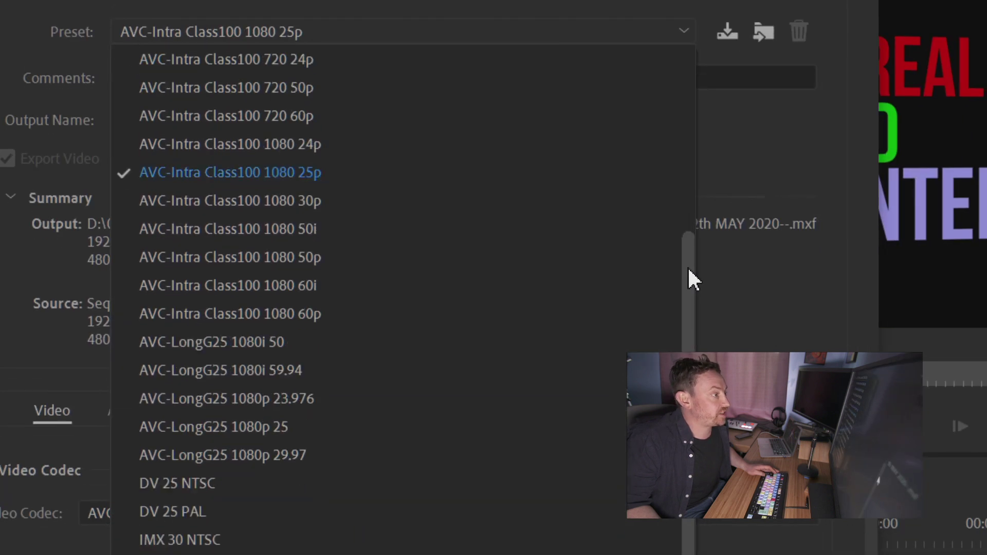
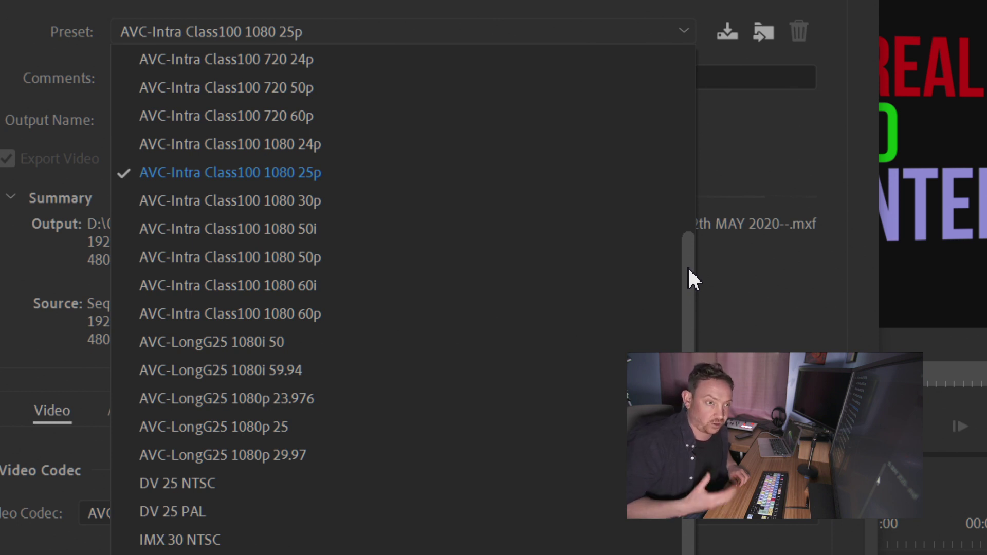
pyautogui.moveTo(687, 266); pyautogui.dragTo(692, 226)
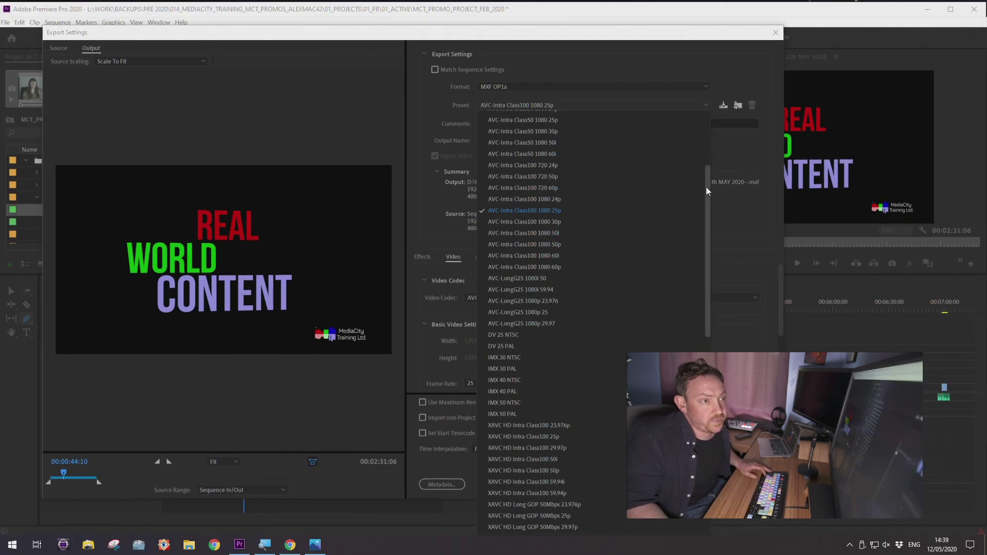
pyautogui.moveTo(706, 187); pyautogui.dragTo(709, 121)
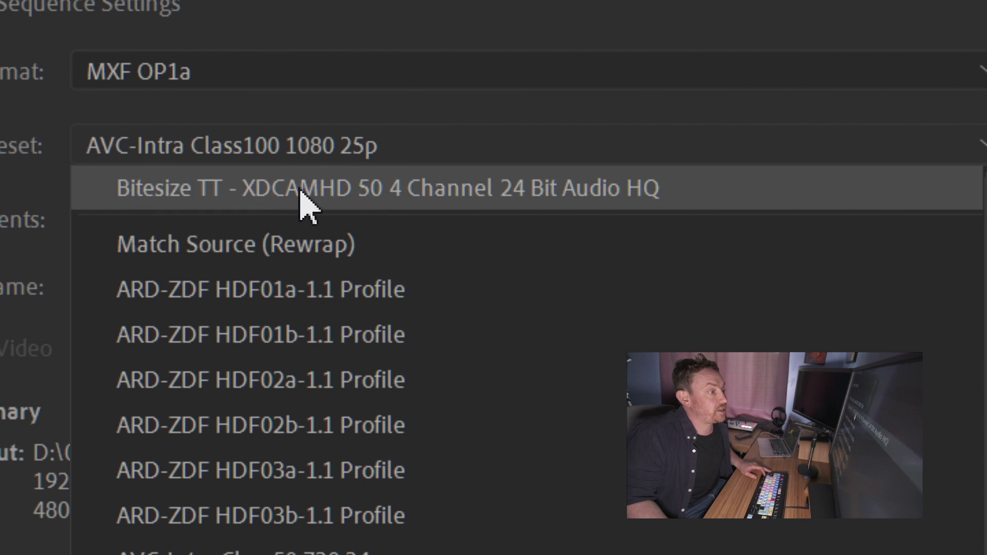
pyautogui.click(307, 200)
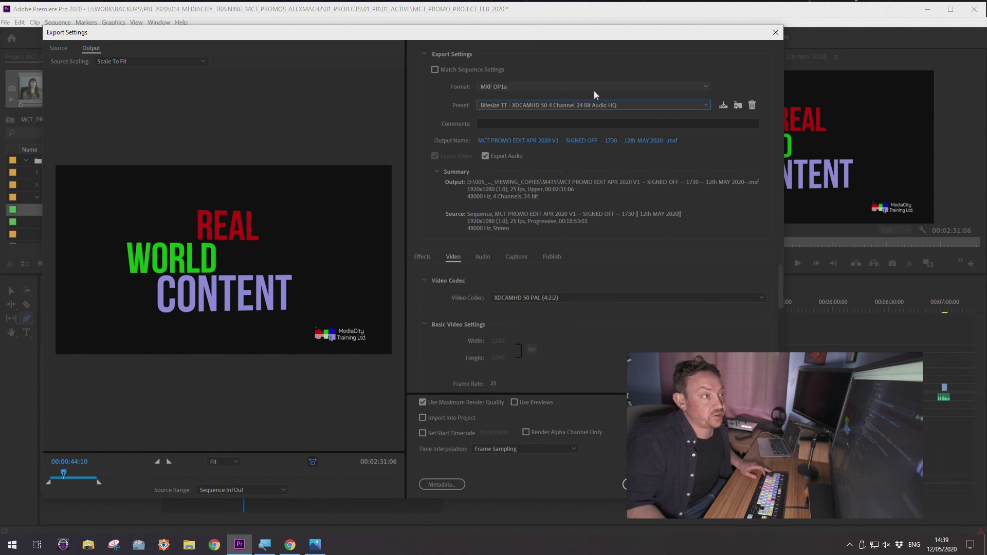
pyautogui.click(685, 106)
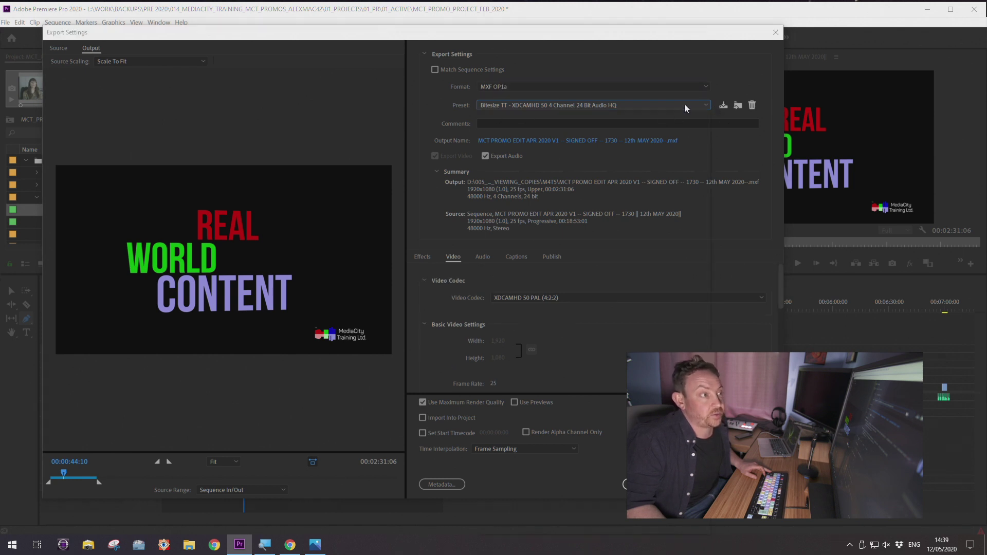
pyautogui.click(613, 116)
pyautogui.click(677, 105)
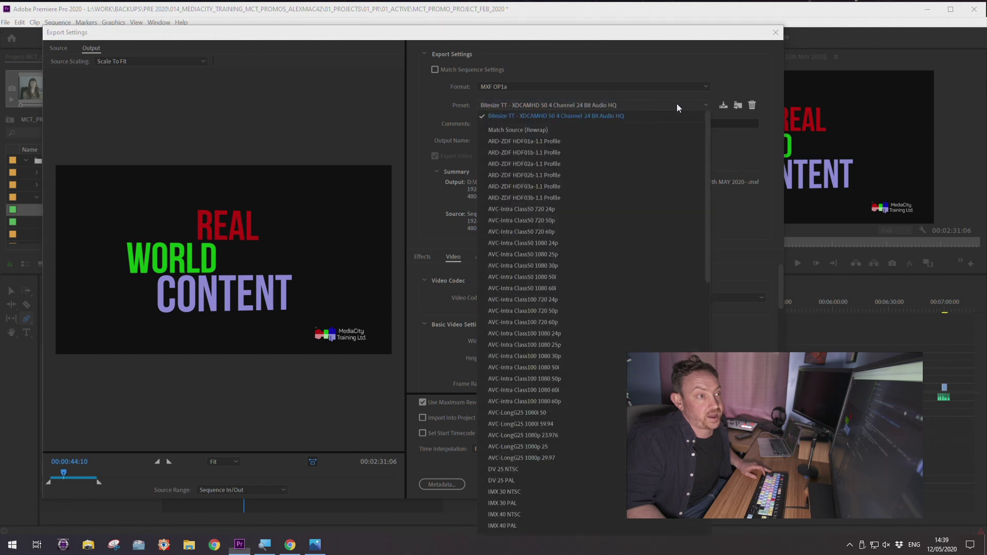
pyautogui.click(744, 75)
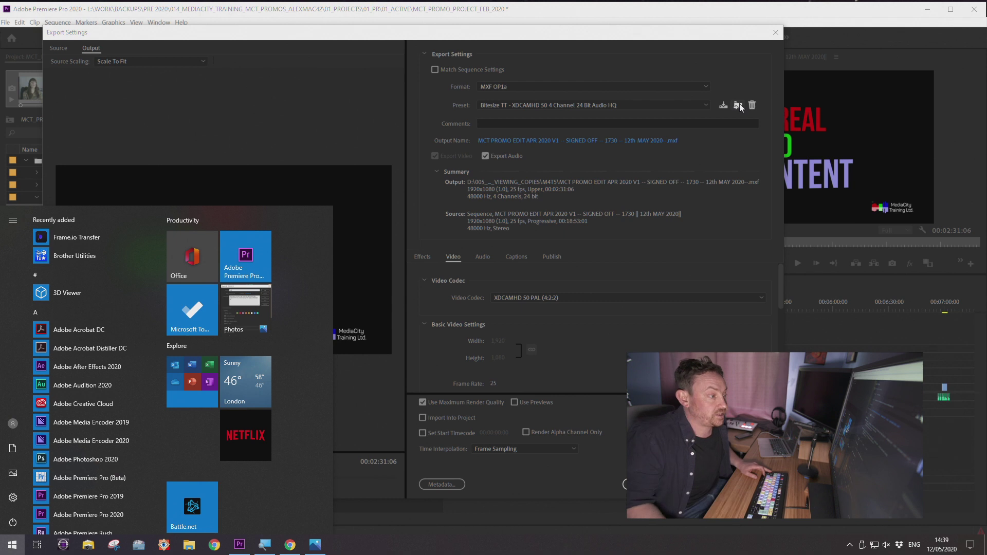
pyautogui.click(573, 454)
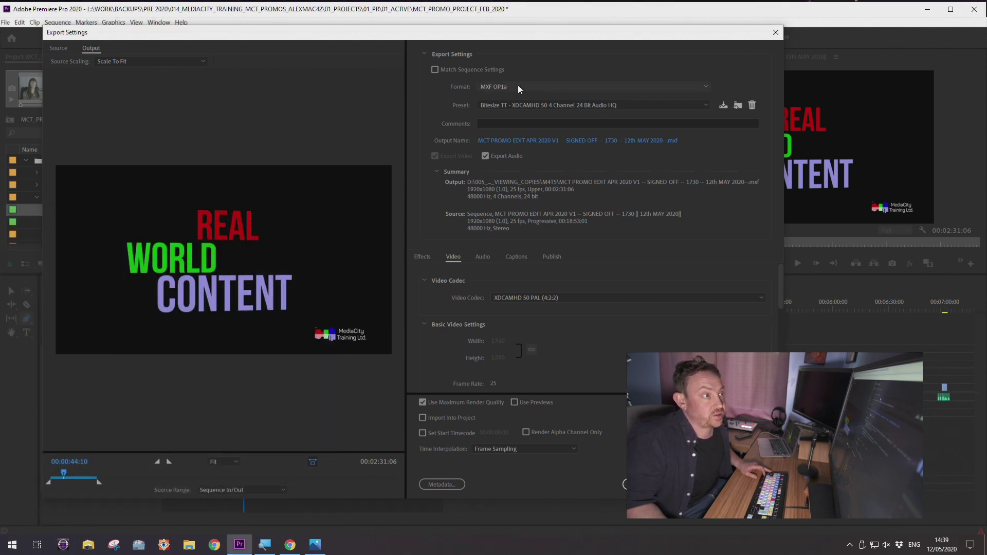
# Reposition the export settings window and set the export format to H.264
pyautogui.moveTo(511, 33); pyautogui.dragTo(562, 53)
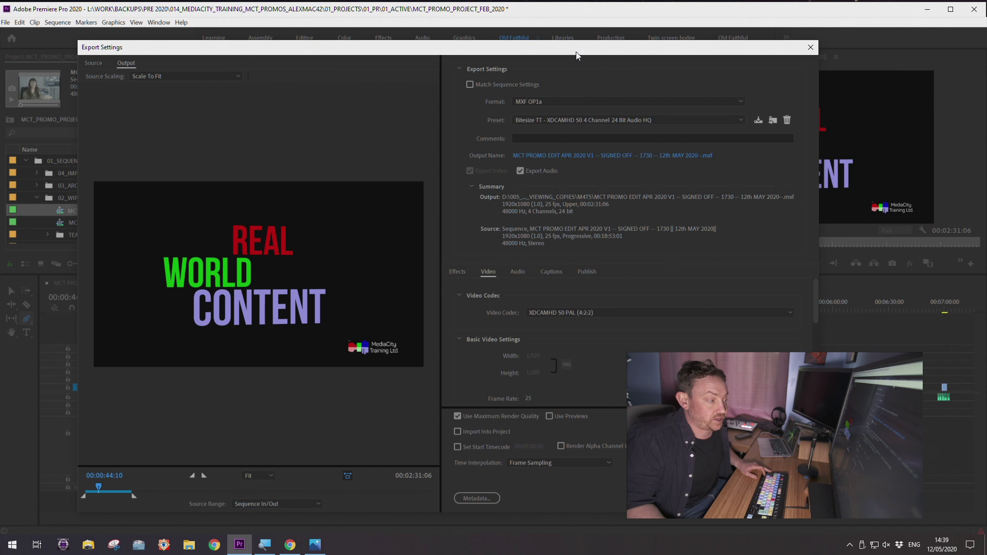
pyautogui.click(566, 100)
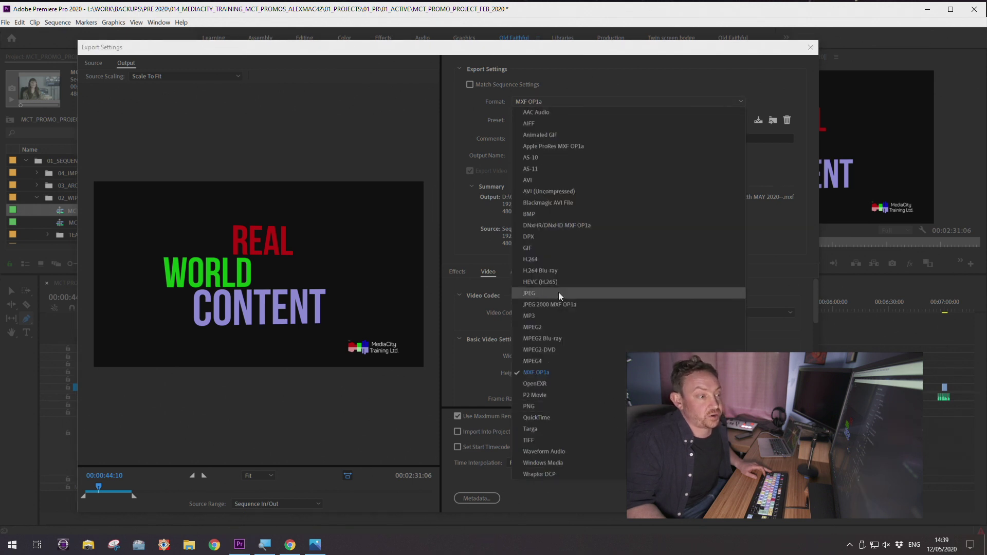
pyautogui.click(554, 260)
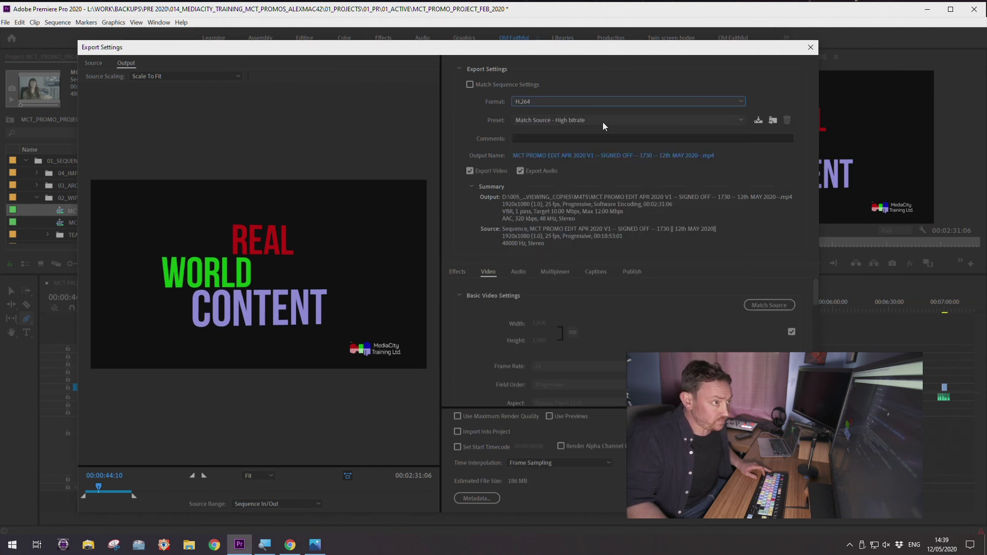
pyautogui.moveTo(602, 122)
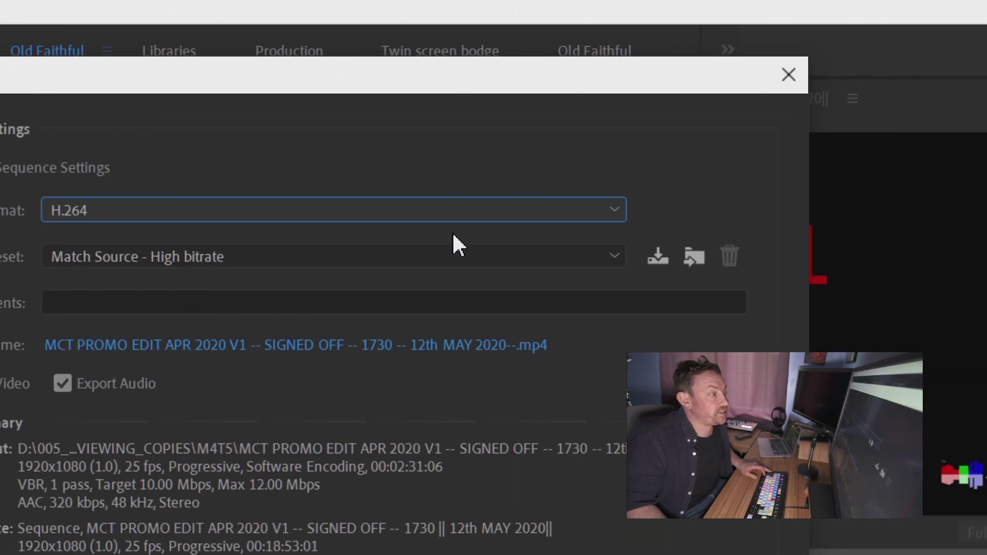
pyautogui.moveTo(544, 257)
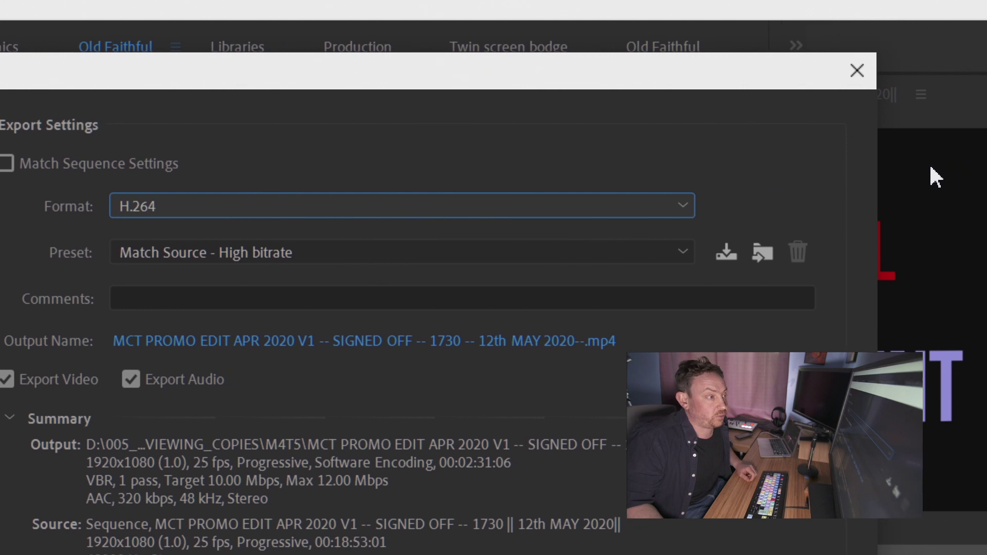
pyautogui.moveTo(292, 70)
pyautogui.mouseDown()
pyautogui.moveTo(314, 63)
pyautogui.moveTo(319, 75)
pyautogui.moveTo(310, 71)
pyautogui.mouseUp()
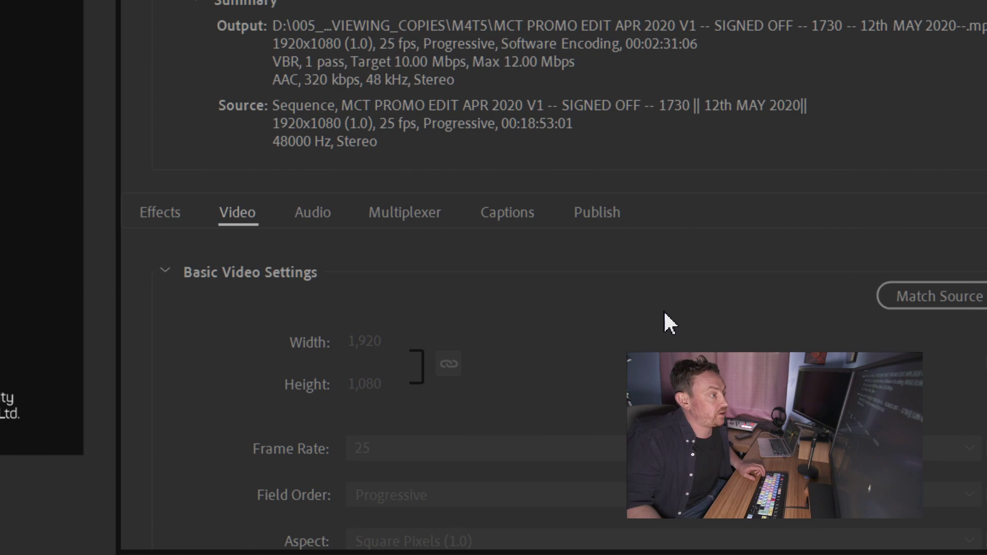
# Review the effects, audio, multiplexer, captions and publish settings of the H.264 export and return to the video settings
pyautogui.click(465, 271)
pyautogui.click(265, 227)
pyautogui.click(229, 226)
pyautogui.click(350, 224)
pyautogui.click(452, 227)
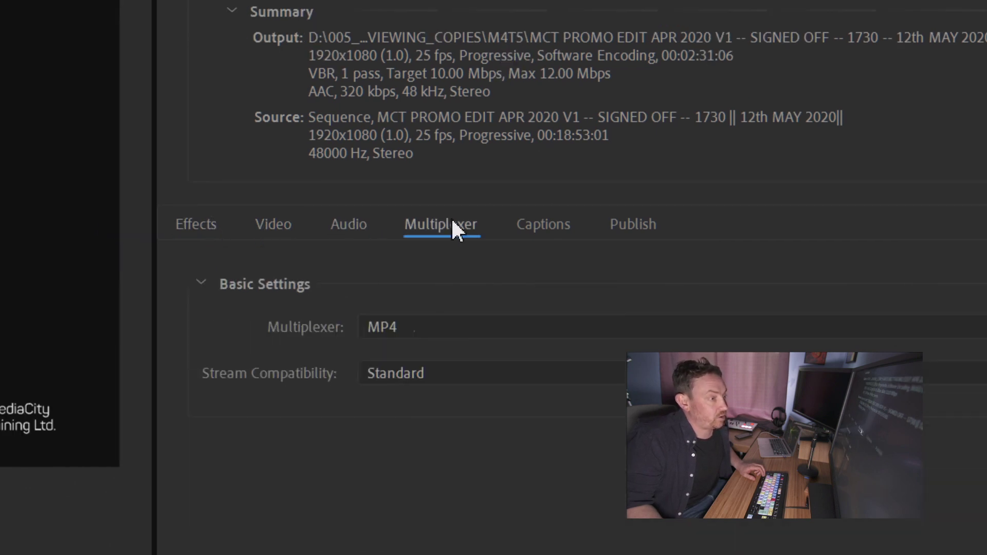
pyautogui.click(541, 230)
pyautogui.click(612, 224)
pyautogui.click(535, 226)
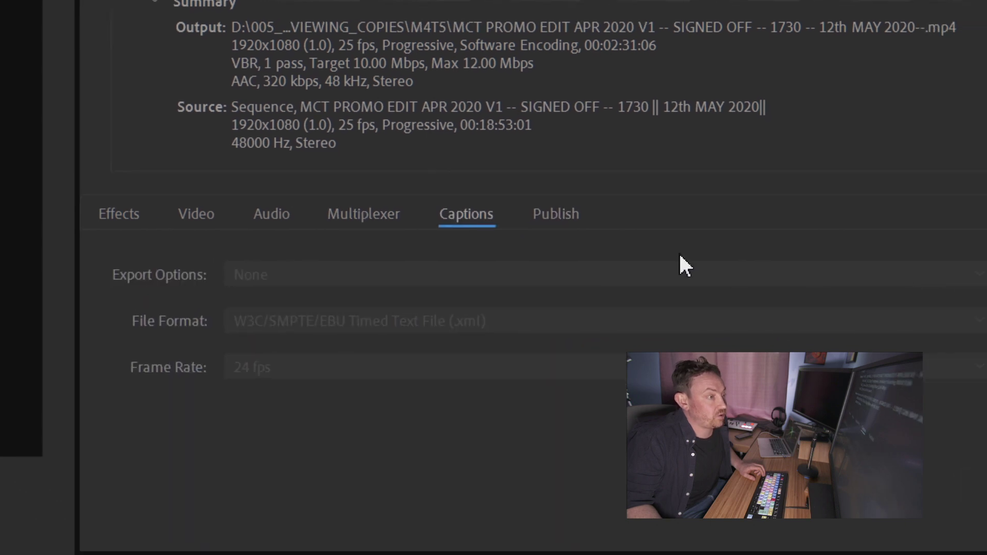
pyautogui.click(301, 213)
pyautogui.click(373, 213)
pyautogui.click(466, 214)
pyautogui.click(535, 216)
pyautogui.click(455, 215)
pyautogui.click(373, 213)
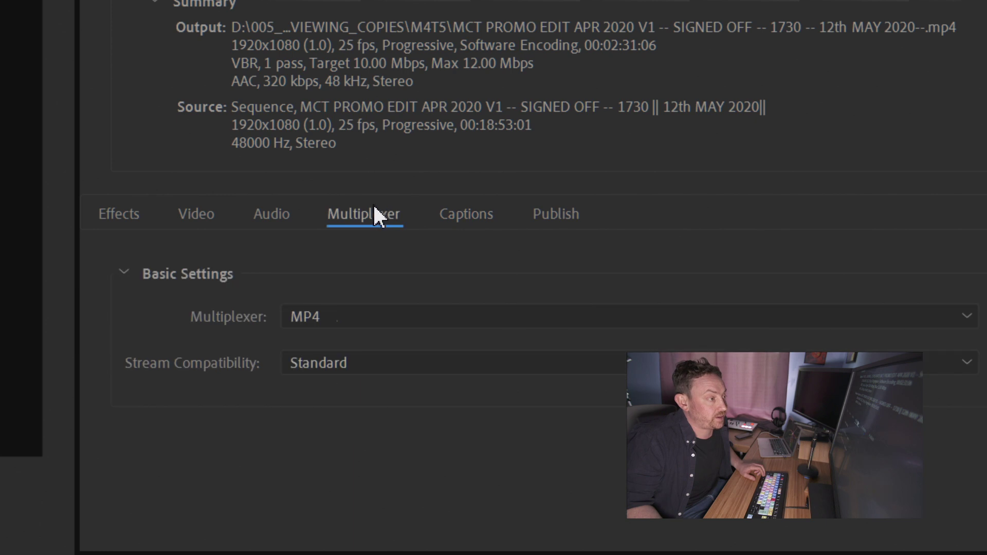
pyautogui.click(258, 219)
pyautogui.click(178, 213)
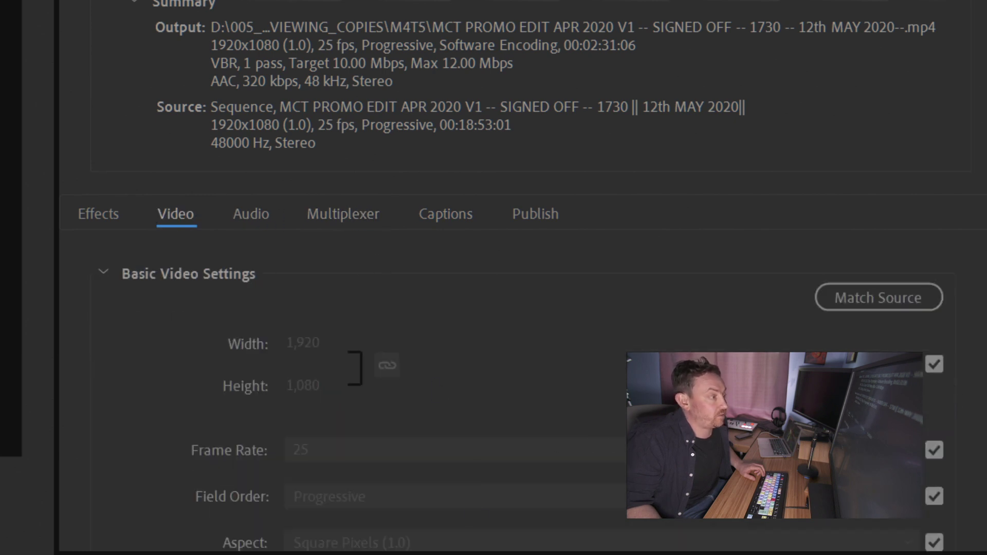
# Collapse every section of the video settings, from Basic Video Settings down to VR Video
pyautogui.click(99, 271)
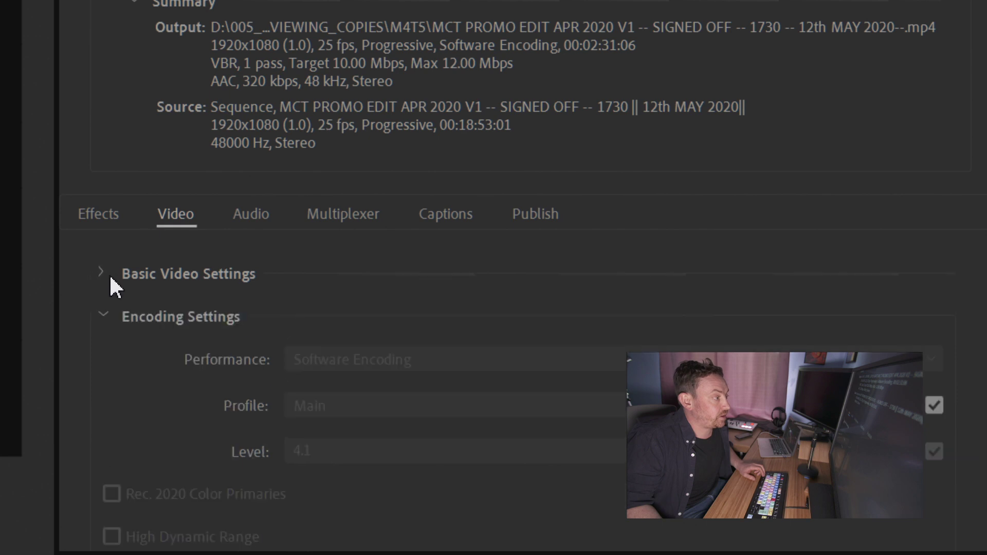
pyautogui.click(104, 317)
pyautogui.click(105, 359)
pyautogui.click(108, 404)
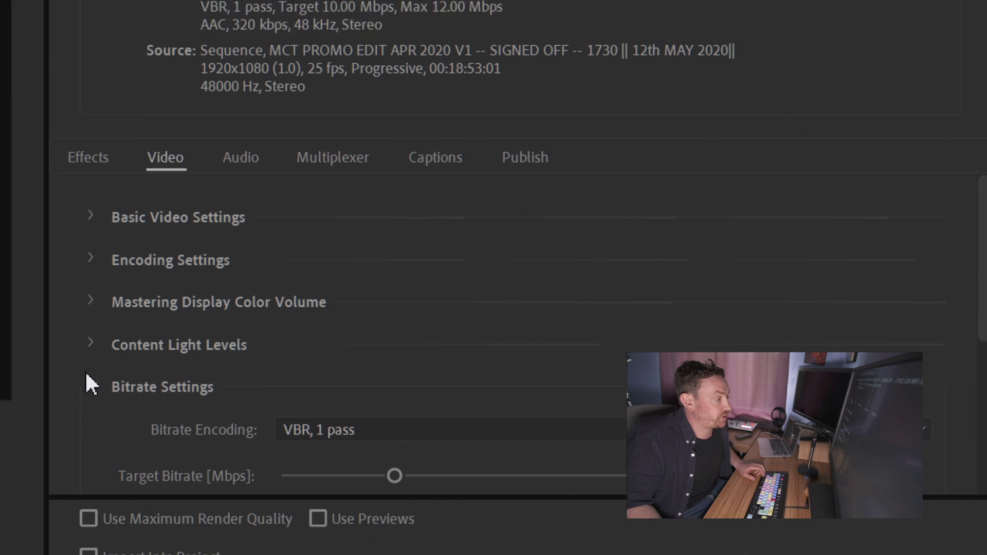
pyautogui.click(95, 392)
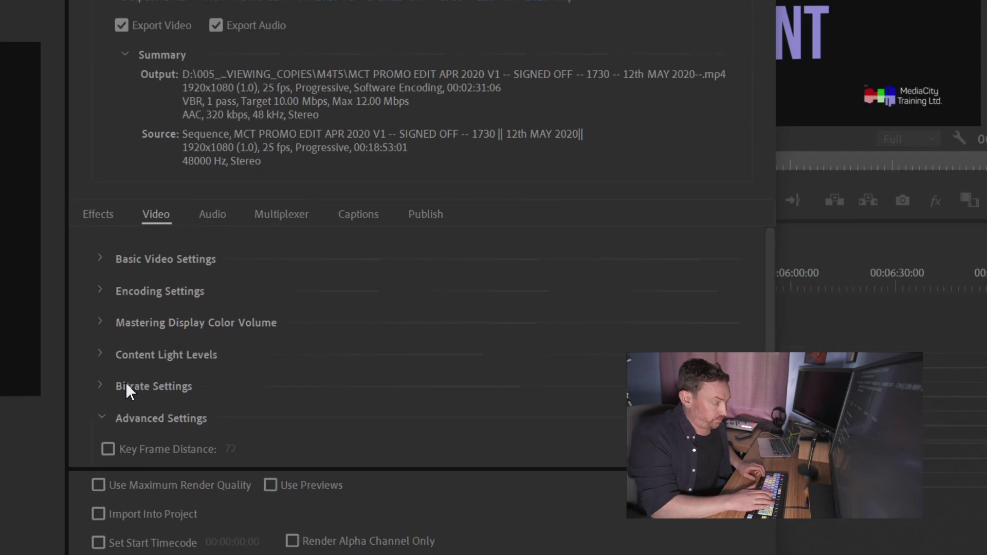
pyautogui.scroll(-3, 541, 353)
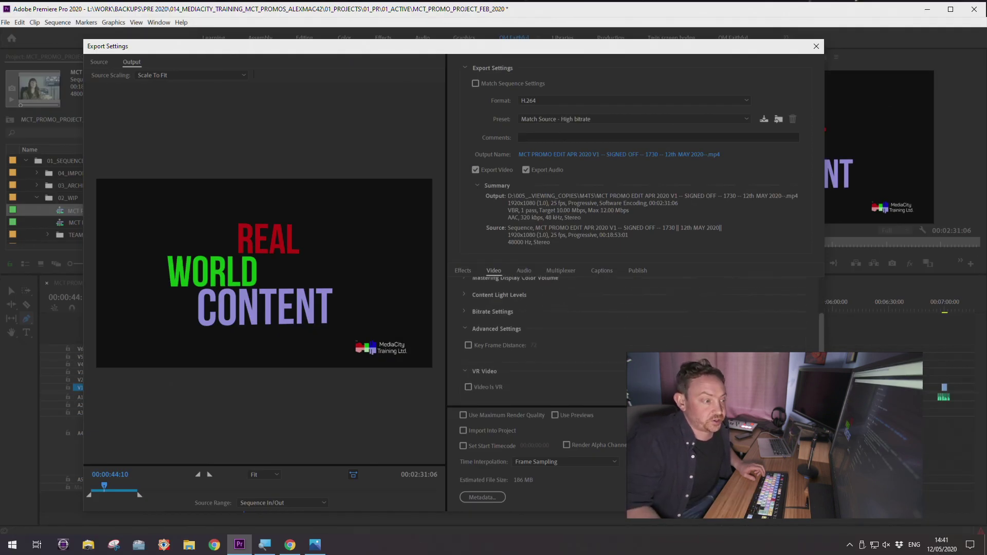
pyautogui.click(468, 325)
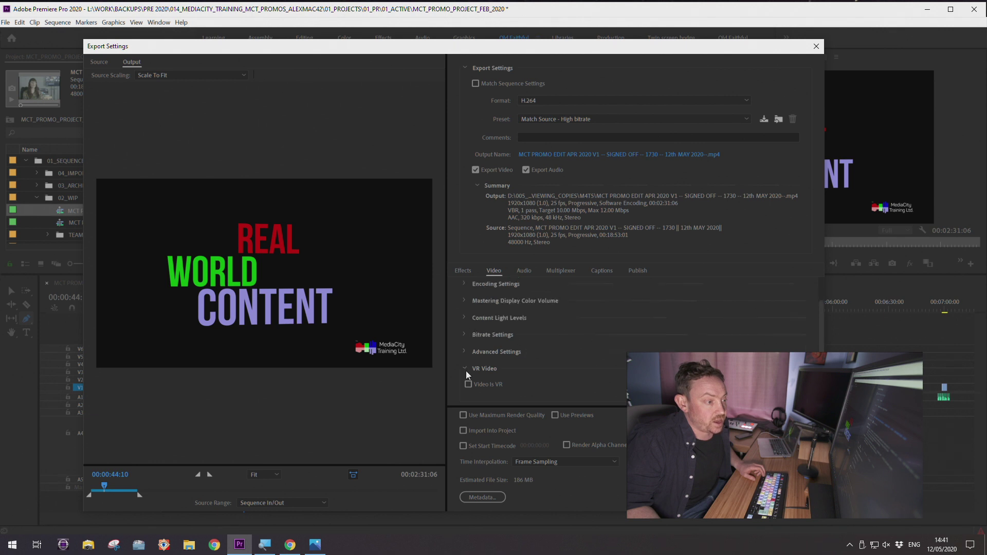
pyautogui.click(466, 371)
pyautogui.moveTo(823, 348); pyautogui.dragTo(823, 333)
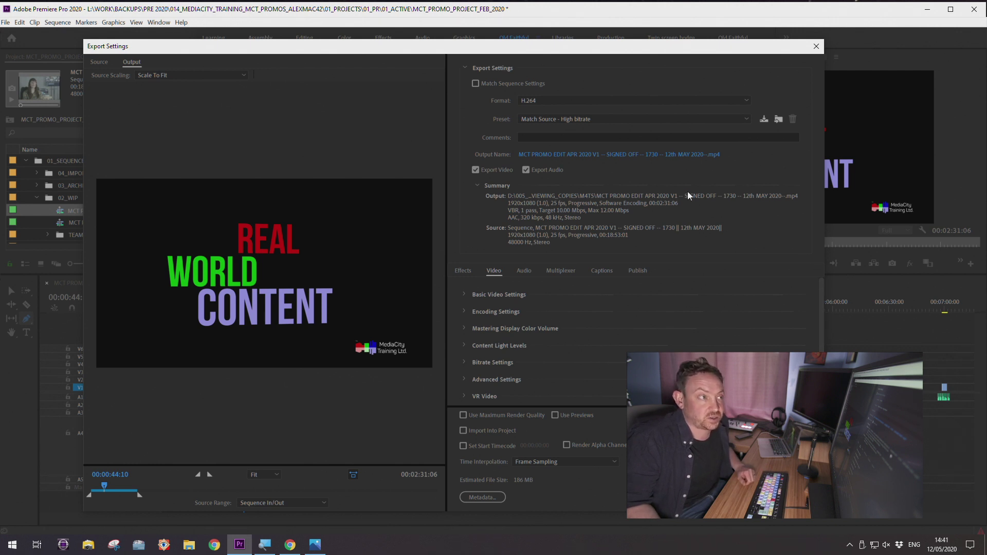
# Expand the bitrate section of the video settings and set the bitrate encoding to CBR
pyautogui.moveTo(614, 47); pyautogui.dragTo(612, 46)
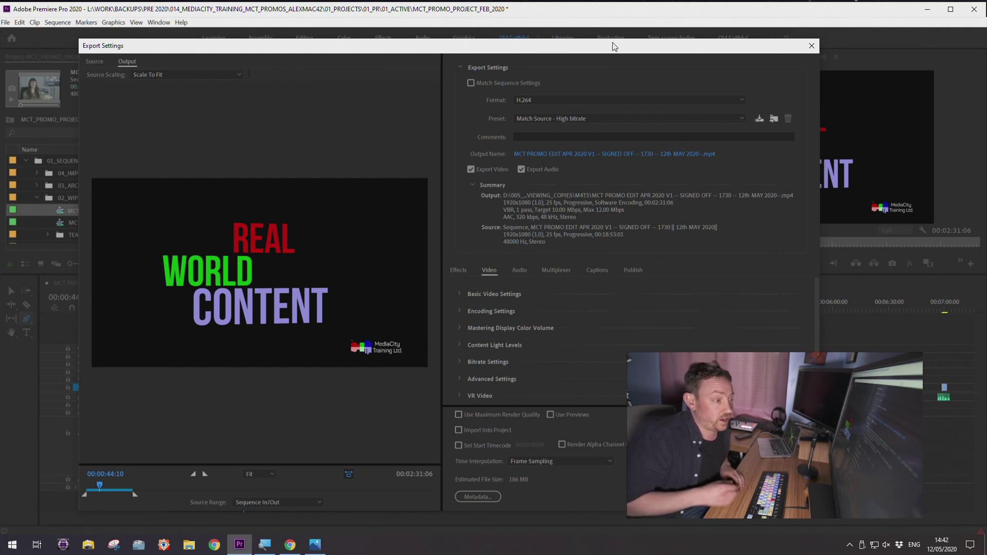
pyautogui.click(462, 311)
pyautogui.click(461, 310)
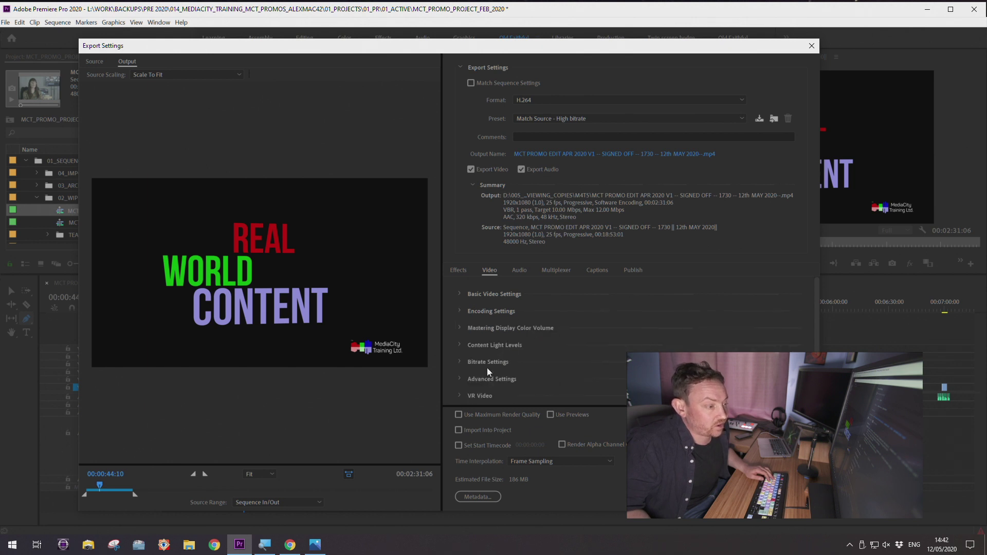
pyautogui.click(462, 361)
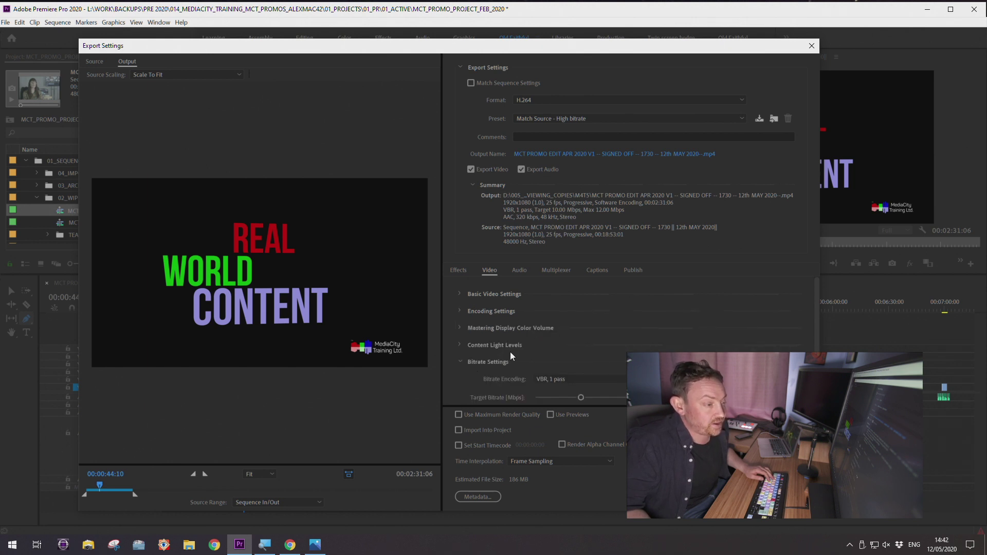
pyautogui.click(461, 359)
pyautogui.click(460, 362)
pyautogui.moveTo(816, 313); pyautogui.dragTo(852, 335)
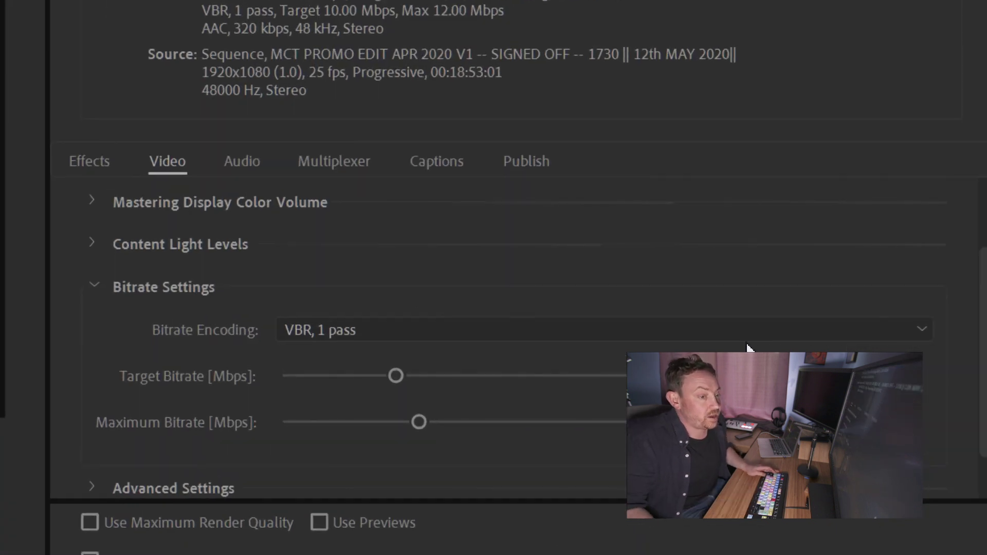
pyautogui.click(829, 336)
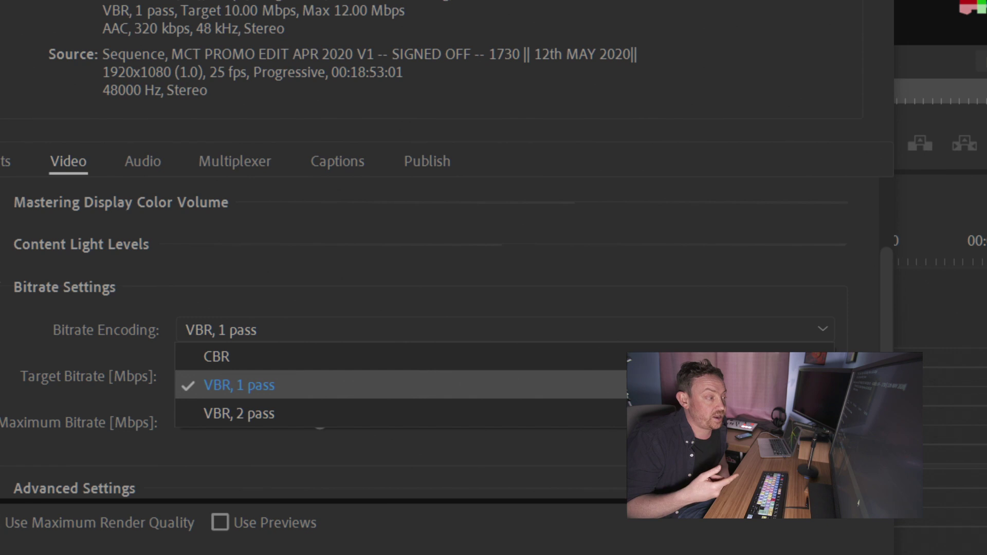
pyautogui.click(334, 357)
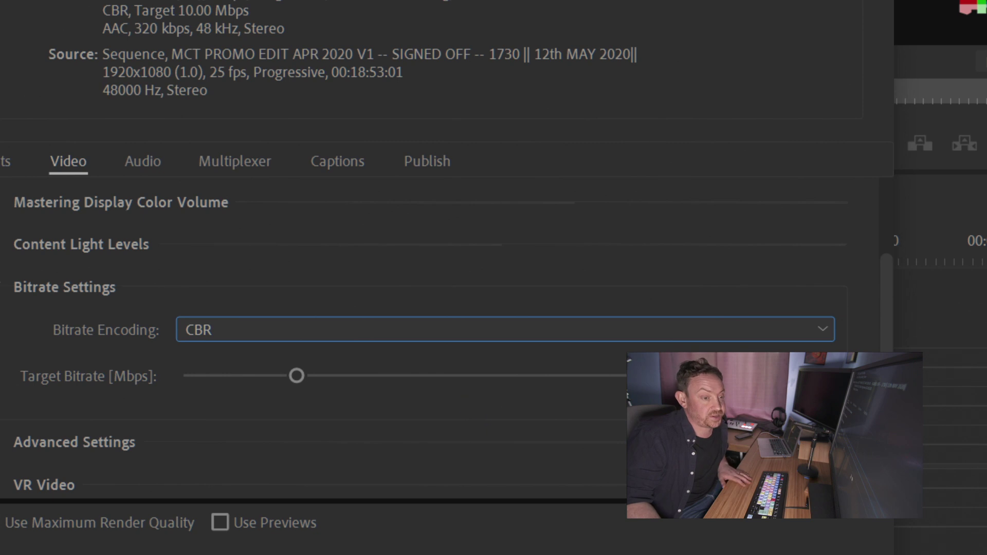
# Set the target bitrate to 9.60 Mbps after trying 5.00 and 9.80 Mbps
pyautogui.moveTo(297, 375); pyautogui.dragTo(239, 376)
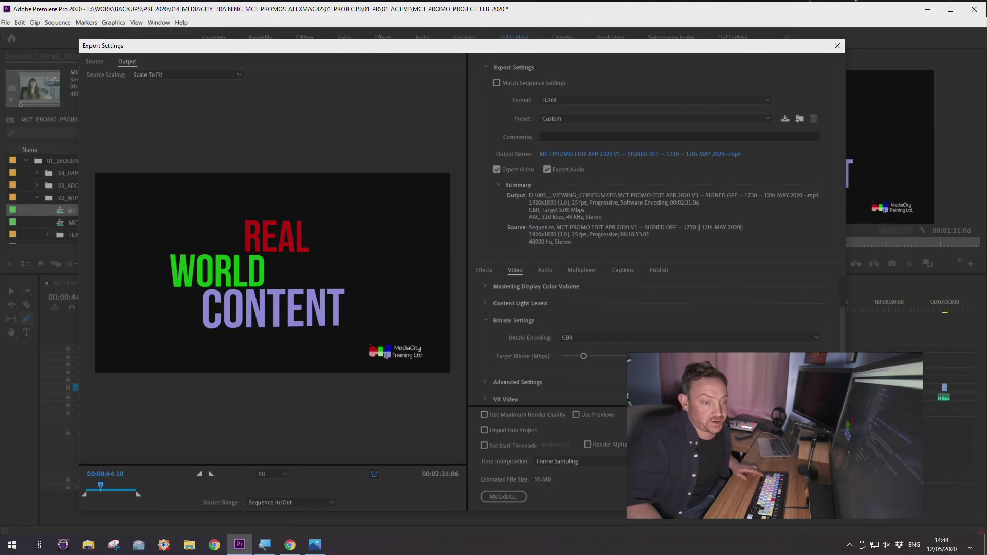
pyautogui.moveTo(583, 356); pyautogui.dragTo(606, 356)
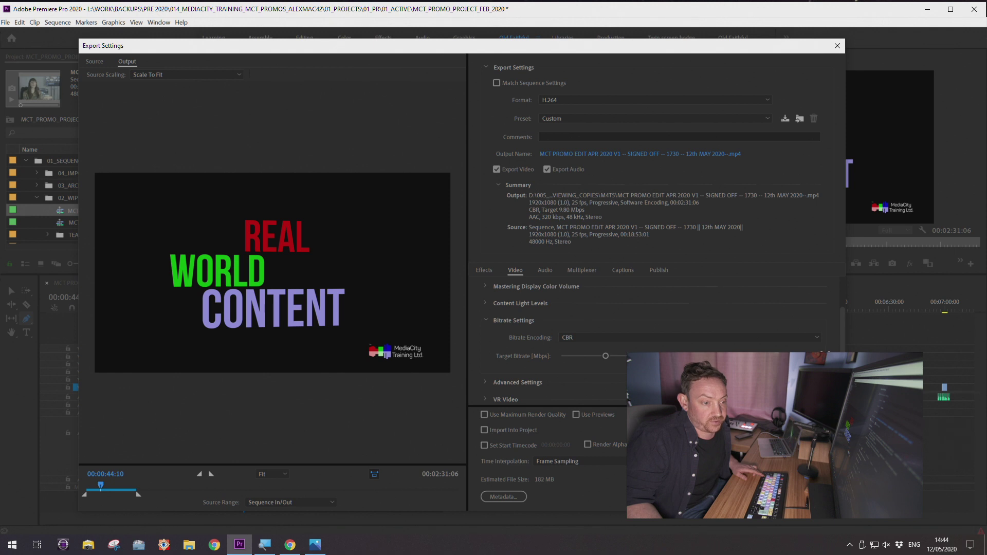
pyautogui.moveTo(825, 355); pyautogui.dragTo(823, 355)
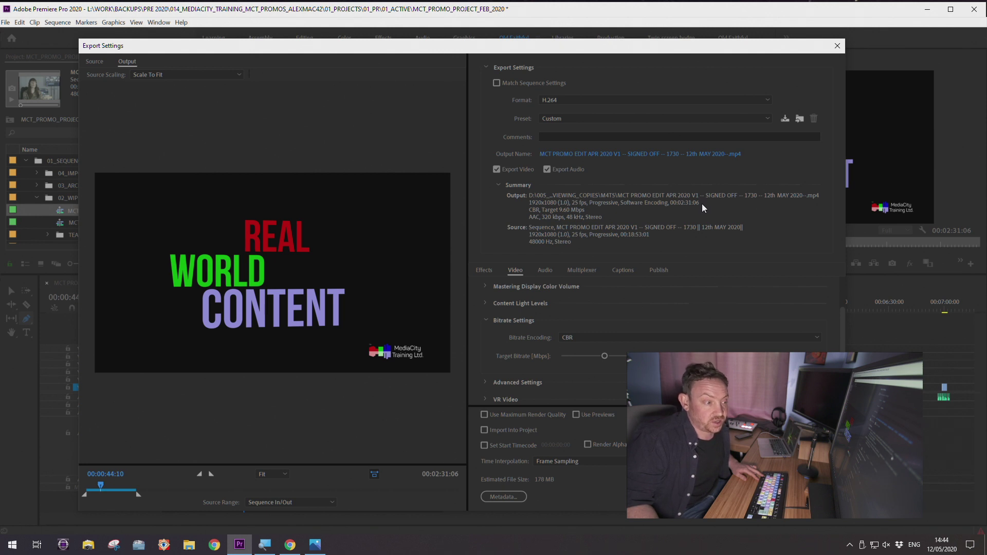
# Lower the target bitrate of the H.264 export to 5.00 Mbps
pyautogui.scroll(-2, 842, 340)
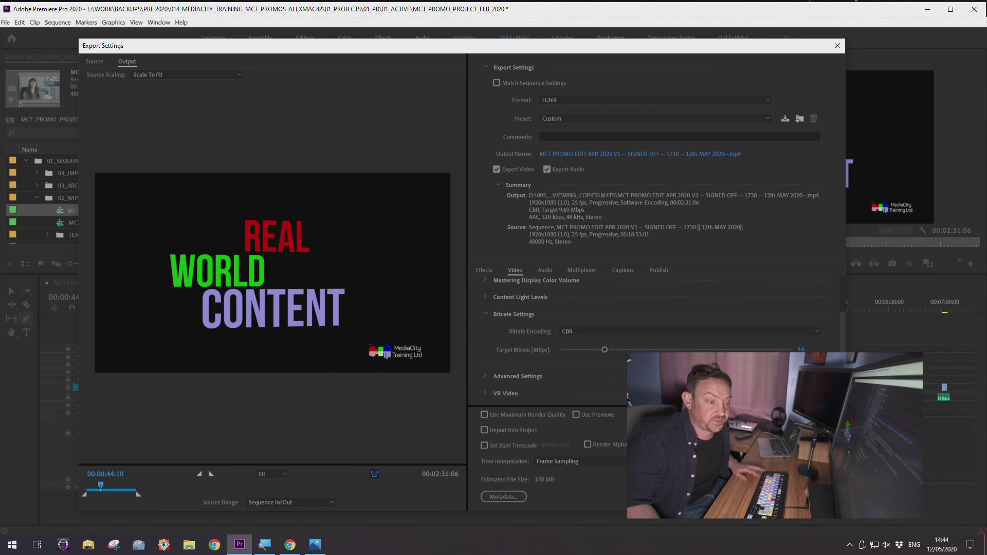
pyautogui.moveTo(788, 348)
pyautogui.mouseDown()
pyautogui.moveTo(756, 349)
pyautogui.moveTo(800, 350)
pyautogui.moveTo(779, 349)
pyautogui.mouseUp()
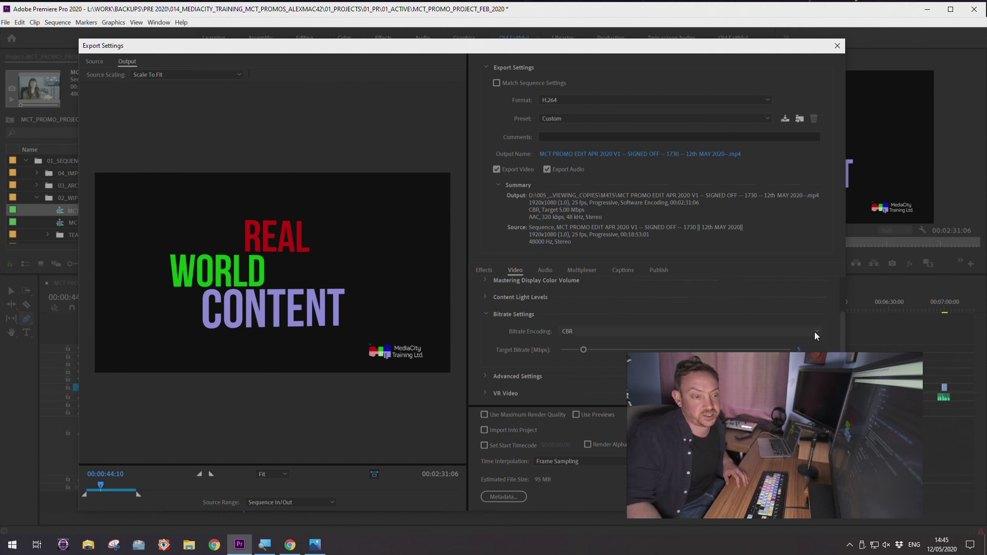
# Try the VBR, 1 pass and VBR, 2 pass bitrate encodings and return the encoding to CBR
pyautogui.click(580, 331)
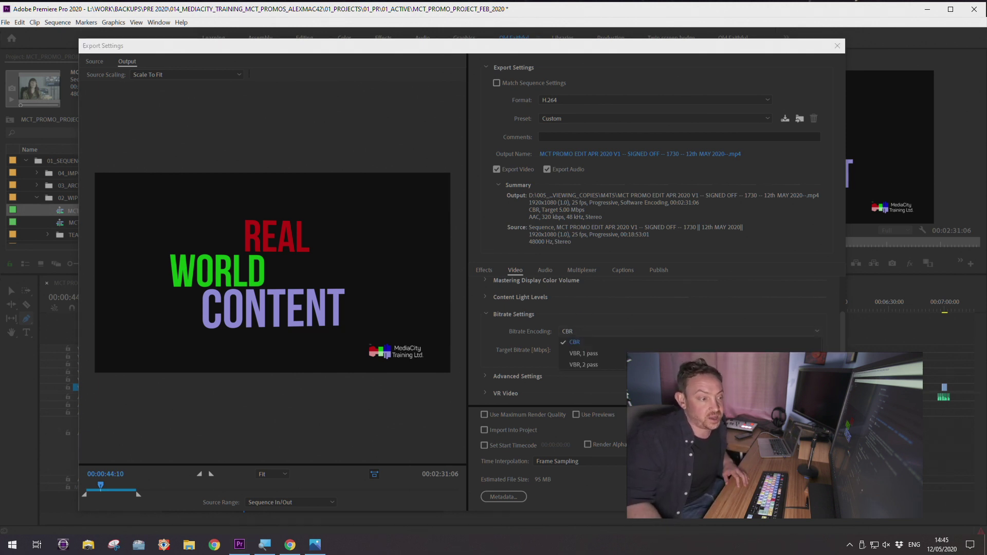
pyautogui.click(622, 355)
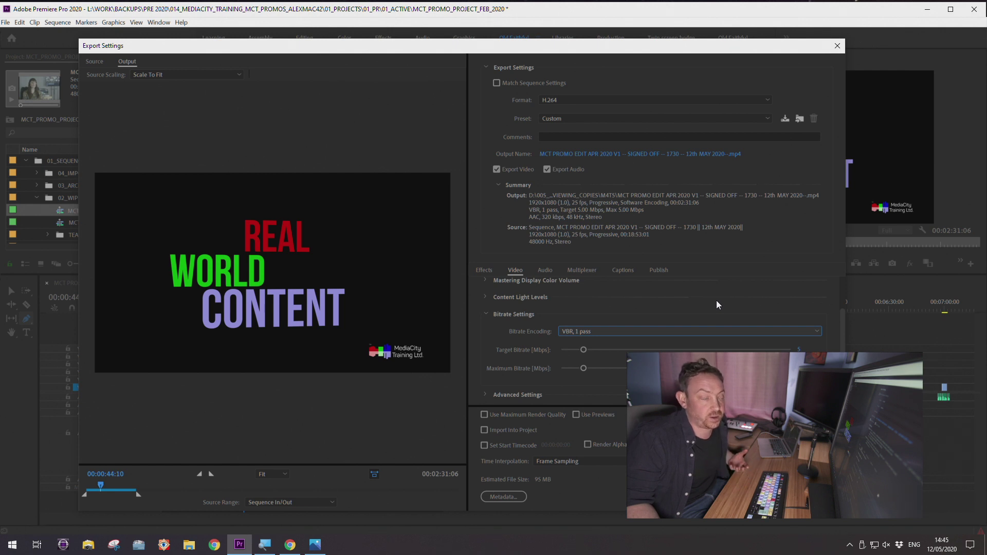
pyautogui.click(650, 333)
pyautogui.click(577, 364)
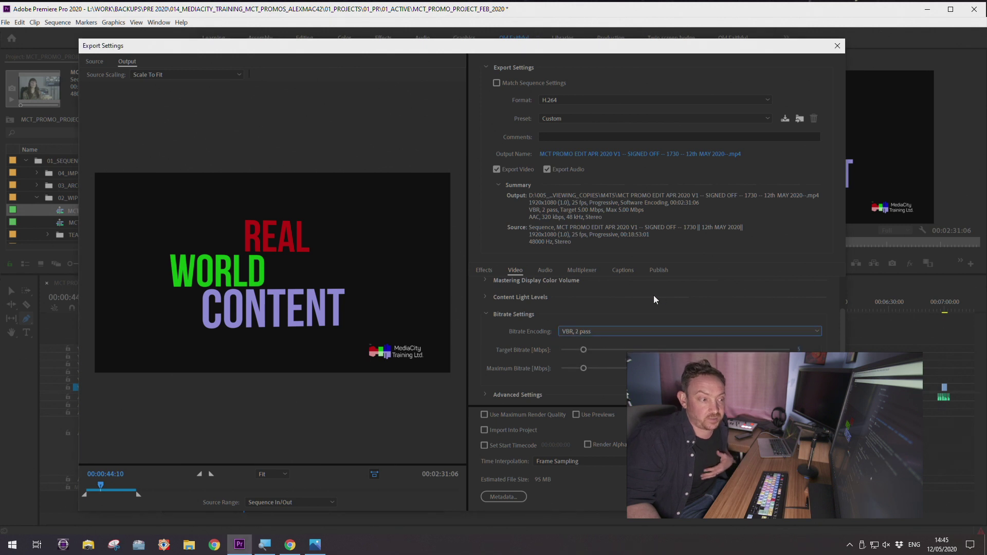
pyautogui.click(615, 331)
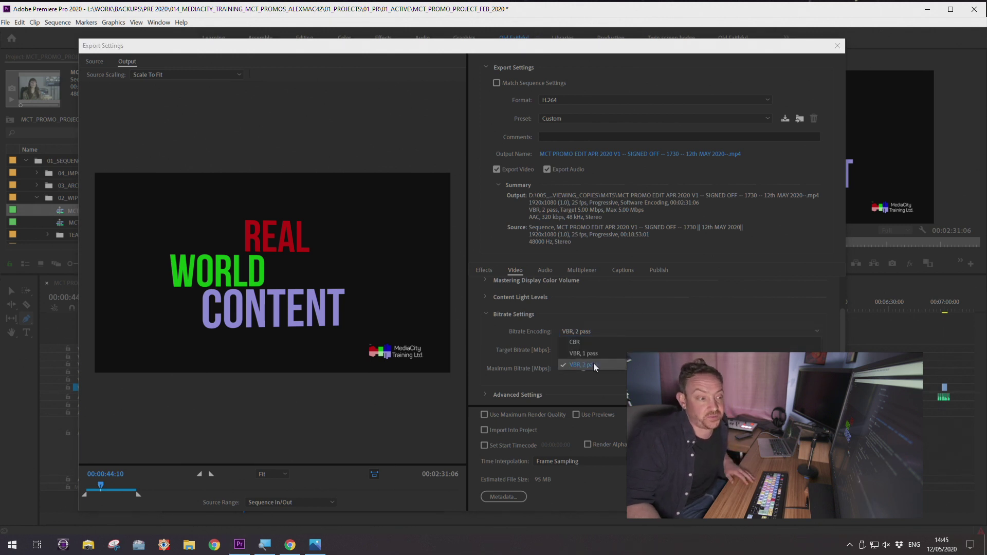
pyautogui.click(671, 314)
pyautogui.click(632, 331)
pyautogui.click(600, 353)
pyautogui.click(663, 329)
pyautogui.click(603, 342)
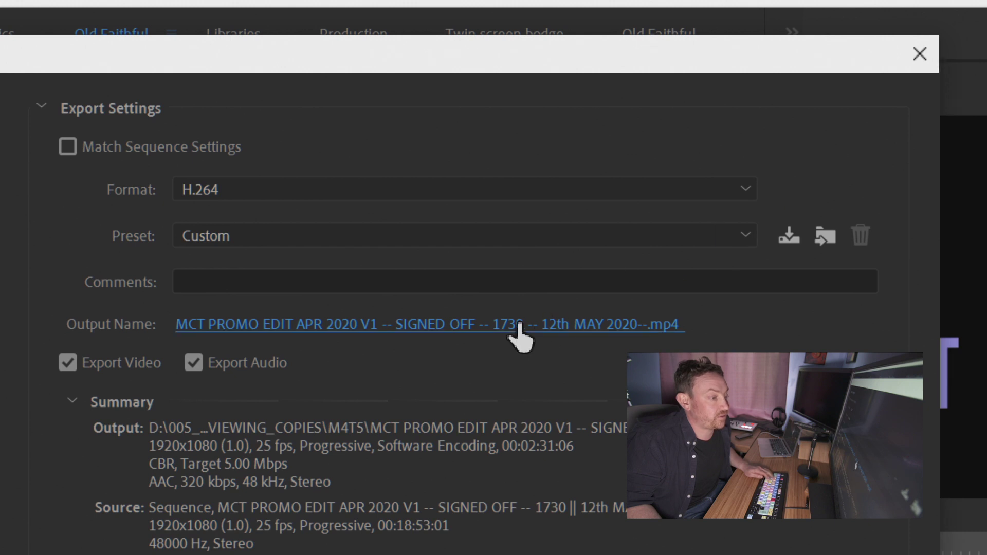
# Open the output file's save location, browse to the Videos folder and create a folder named VIEWING COPIES in it
pyautogui.click(518, 325)
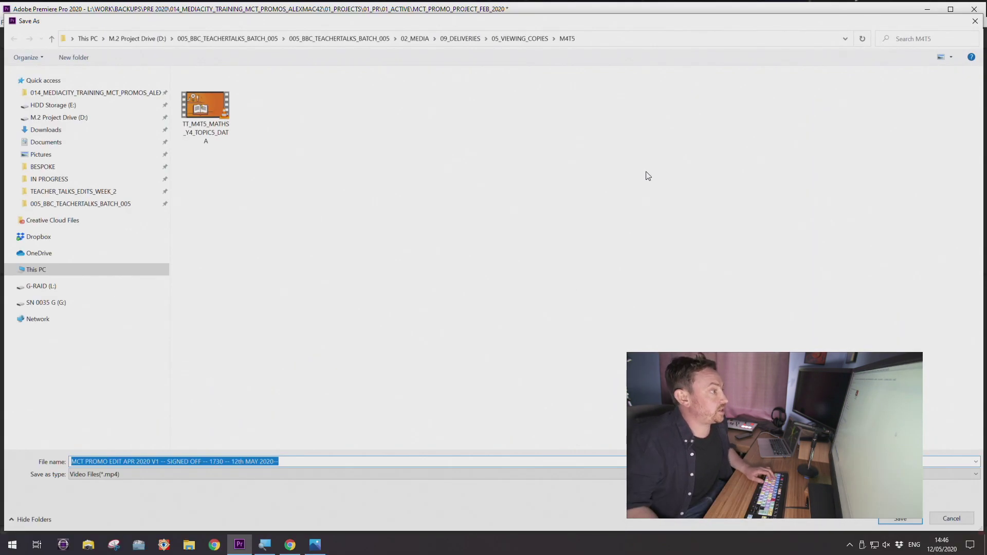
pyautogui.click(226, 38)
pyautogui.click(138, 39)
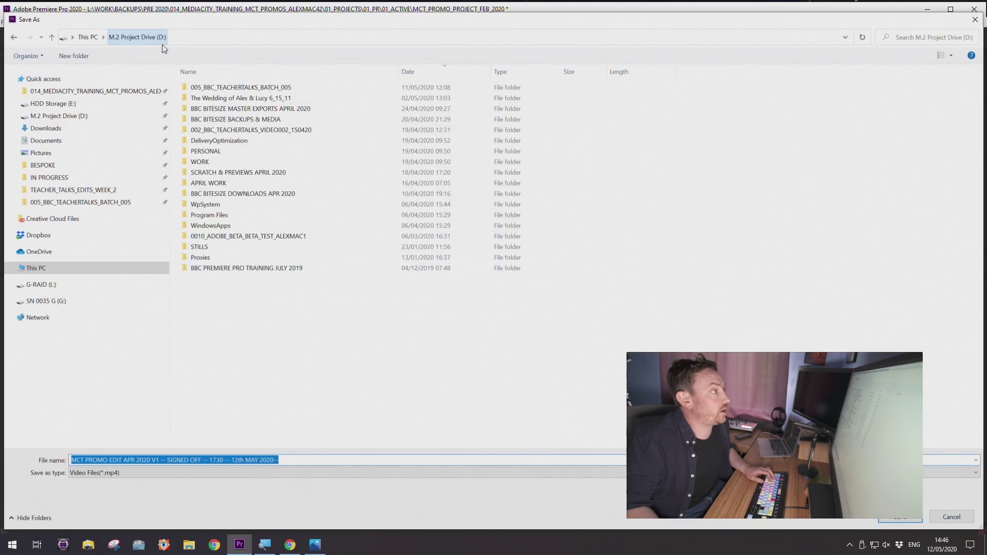
pyautogui.click(304, 363)
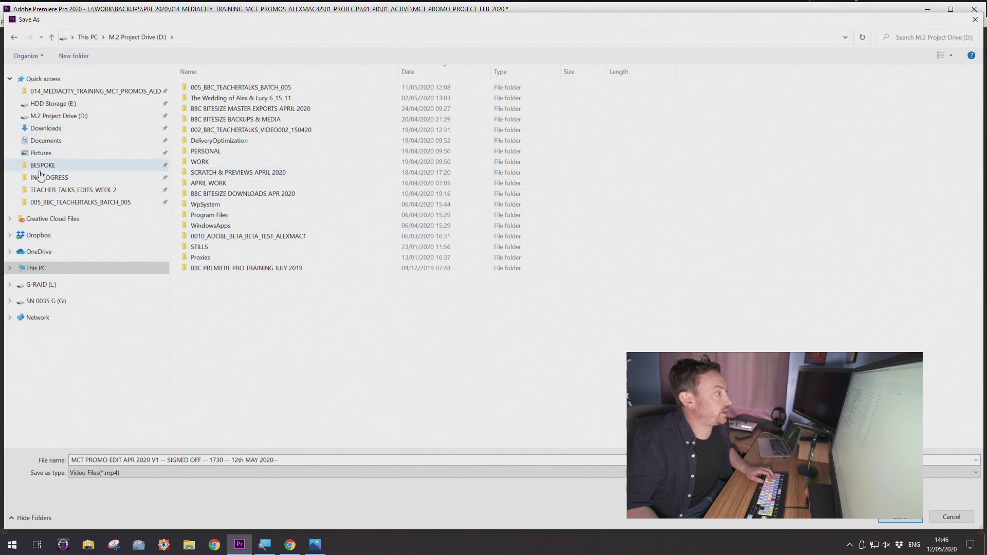
pyautogui.click(39, 268)
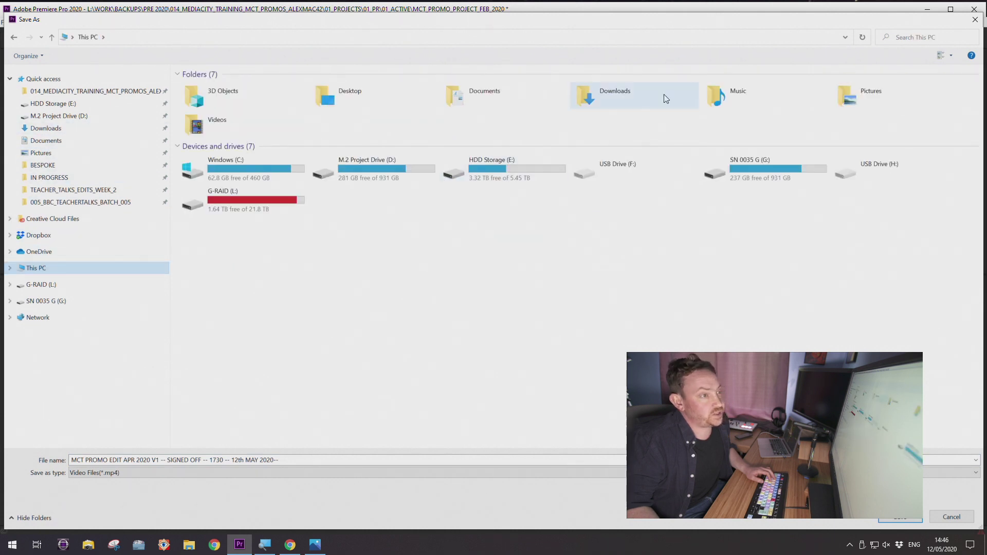
pyautogui.doubleClick(202, 128)
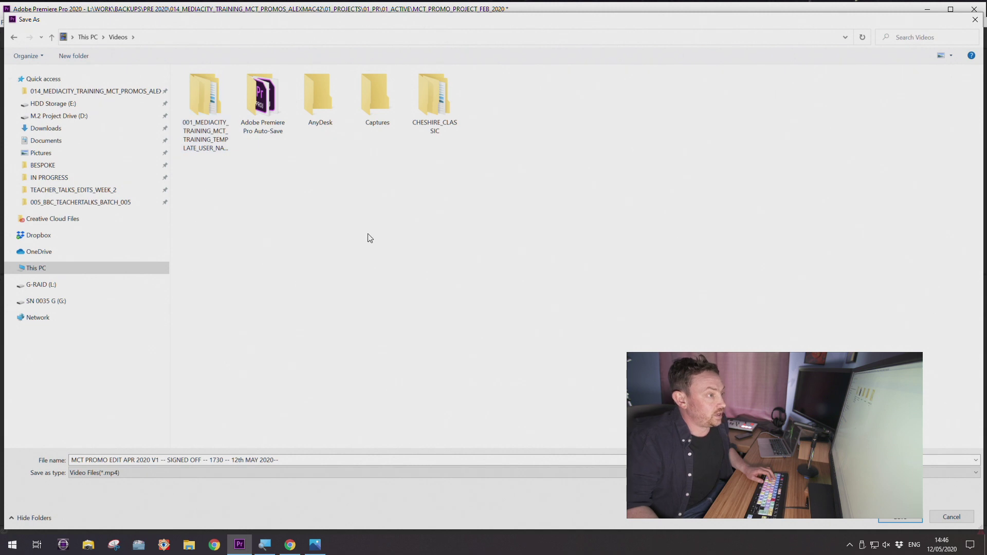
pyautogui.hotkey('ctrl', 'shift', 'n')
pyautogui.write('VIEWING COPIES')
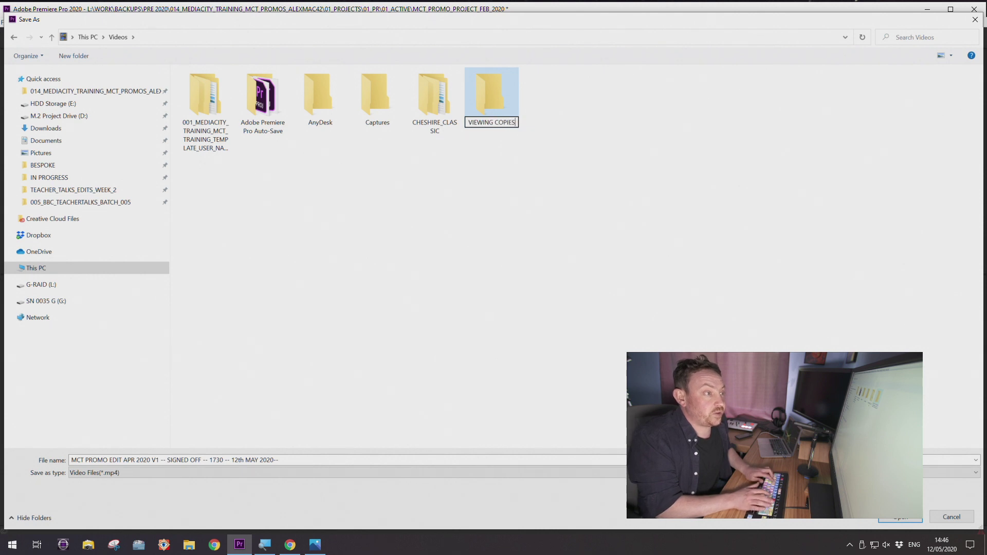
pyautogui.click(432, 282)
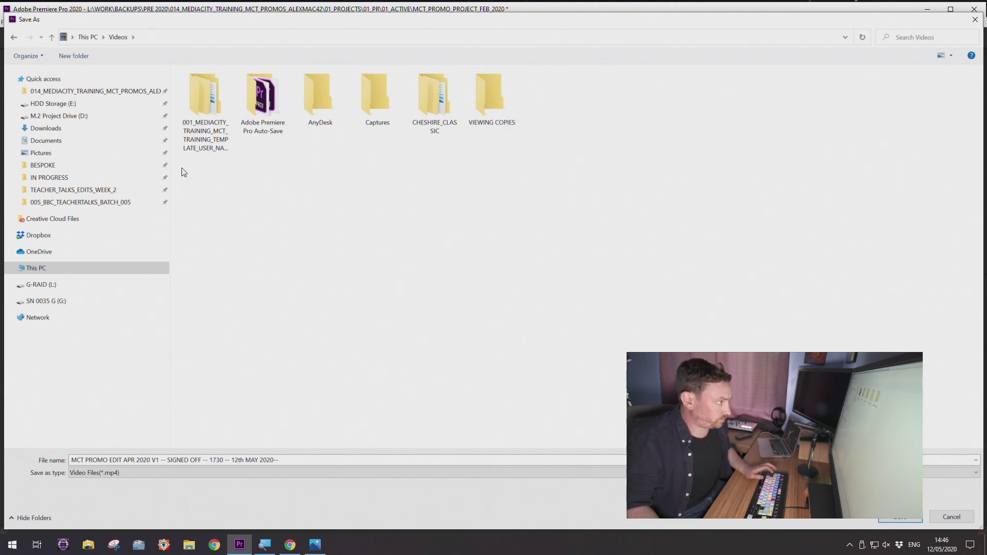
# Change the save location to the 0010_CLIENT_PROJECTNAME project folder on the Desktop
pyautogui.click(78, 105)
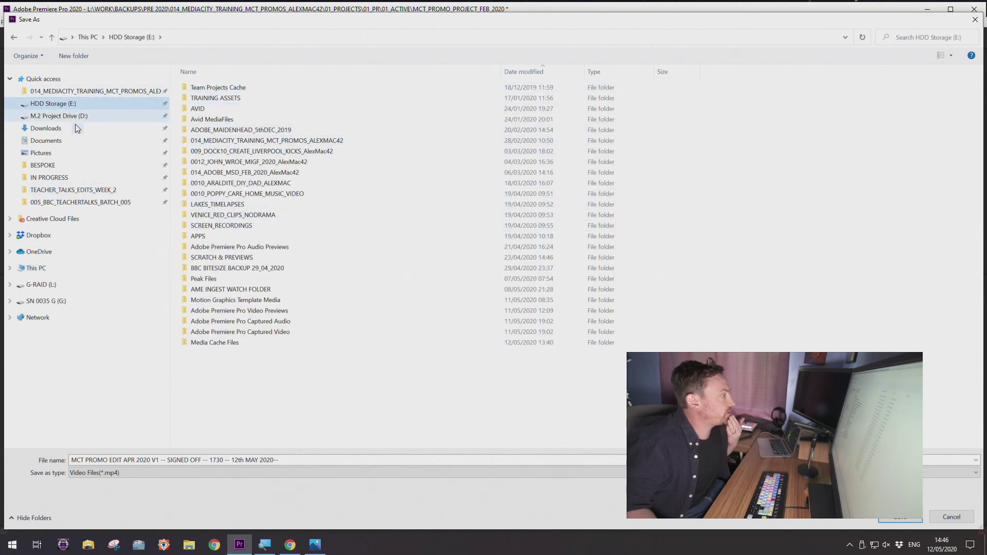
pyautogui.click(36, 268)
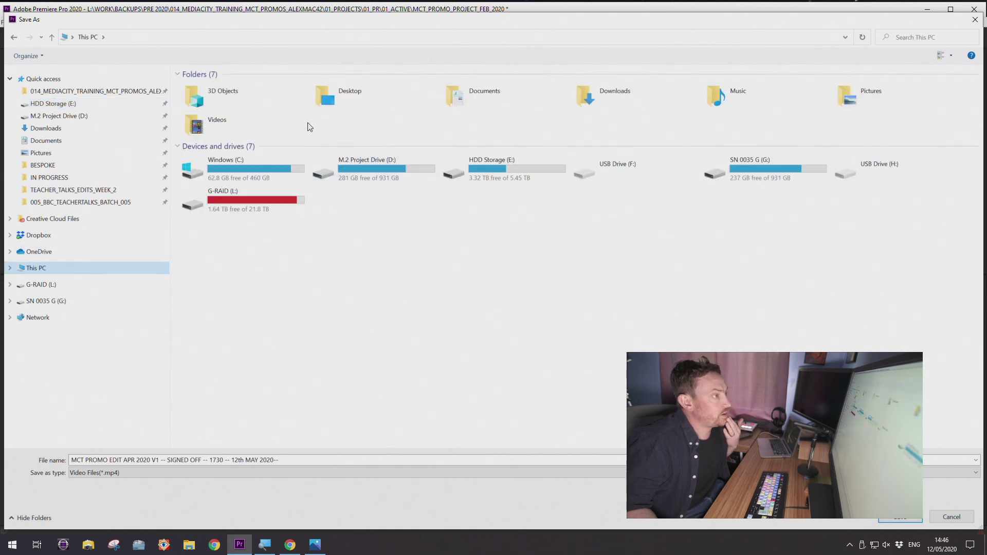
pyautogui.doubleClick(329, 95)
pyautogui.moveTo(330, 72); pyautogui.dragTo(424, 75)
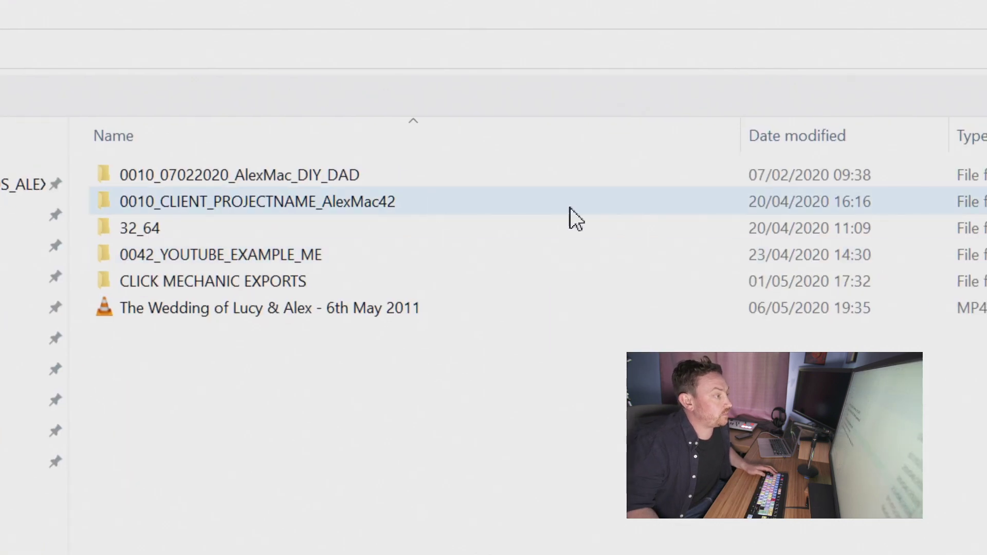
pyautogui.doubleClick(247, 200)
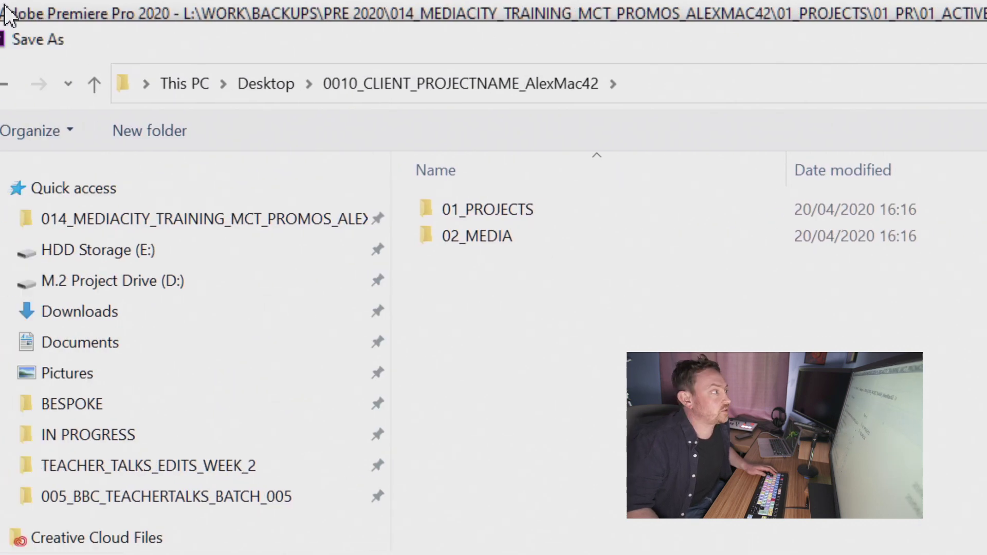
pyautogui.moveTo(112, 42); pyautogui.dragTo(94, 52)
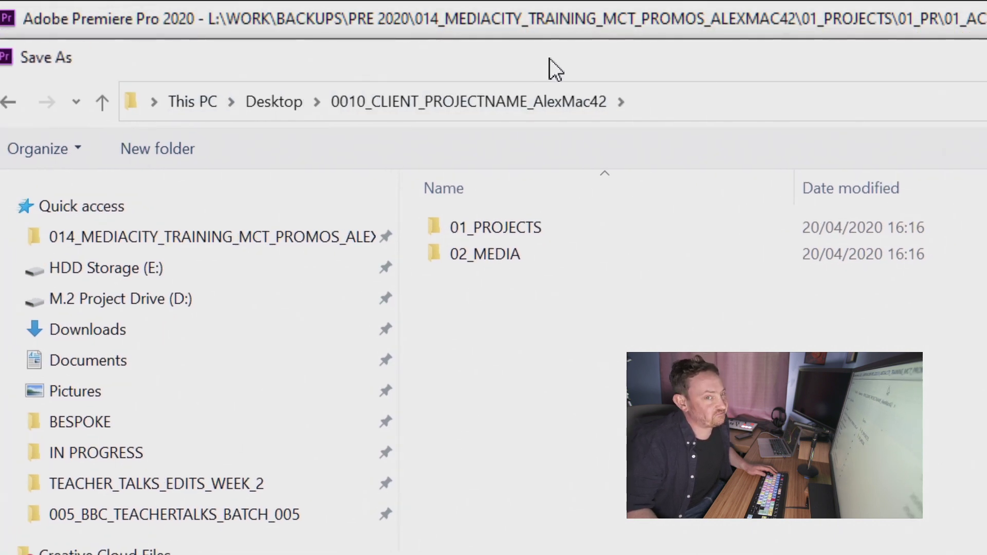
pyautogui.moveTo(533, 69); pyautogui.dragTo(513, 63)
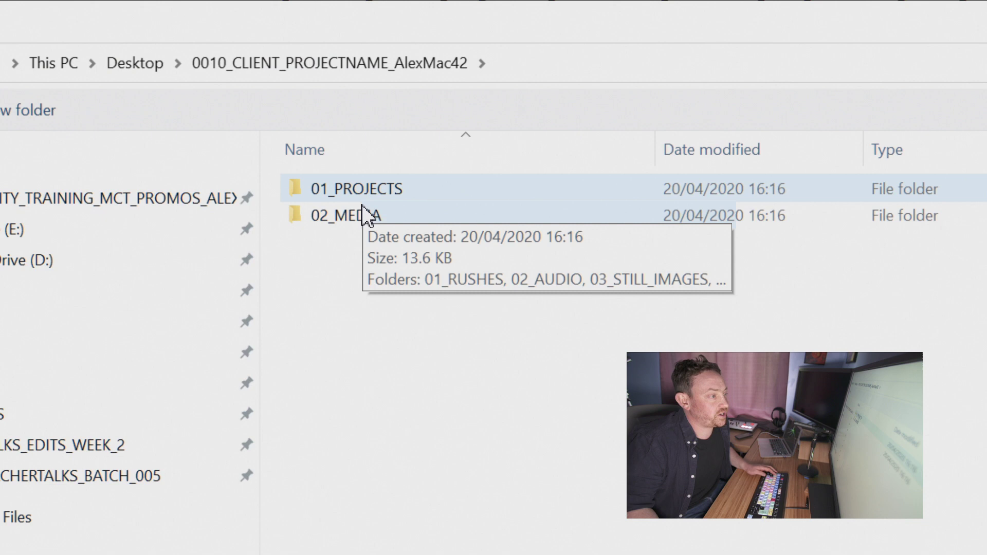
# Set the export destination to the 01_VIEWING_COPIES 2 folder inside 02_MEDIA and 09_DELIVERIES of the project folder
pyautogui.doubleClick(309, 217)
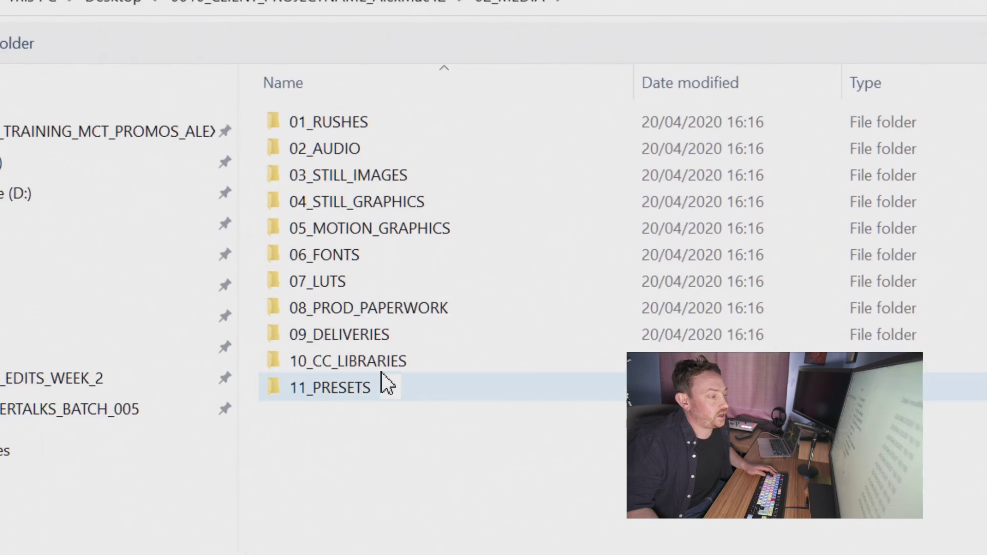
pyautogui.doubleClick(277, 336)
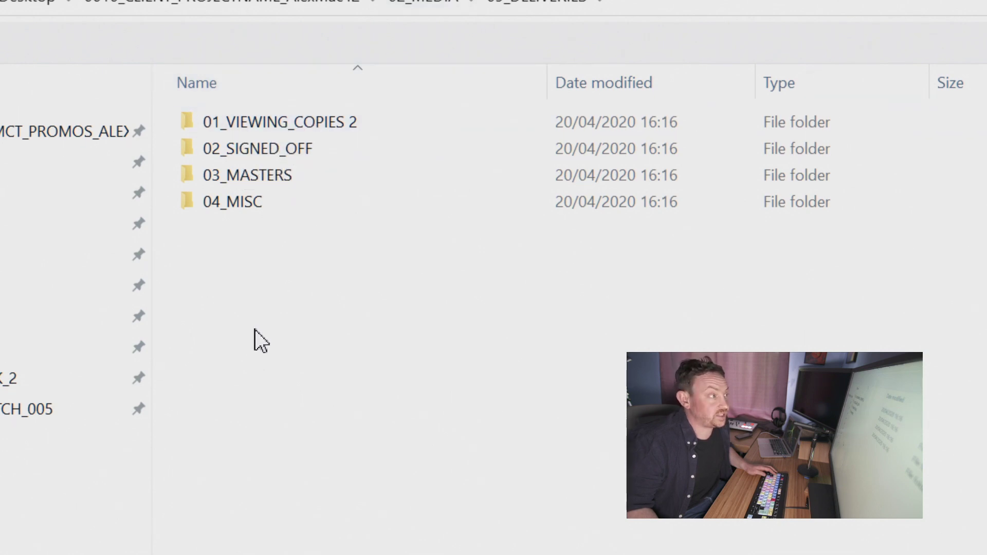
pyautogui.doubleClick(206, 122)
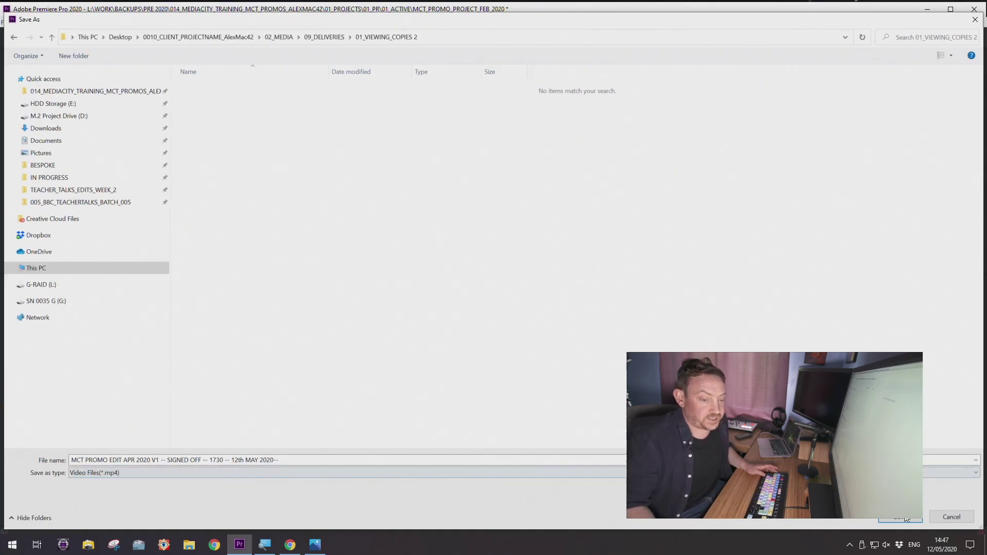
pyautogui.click(900, 518)
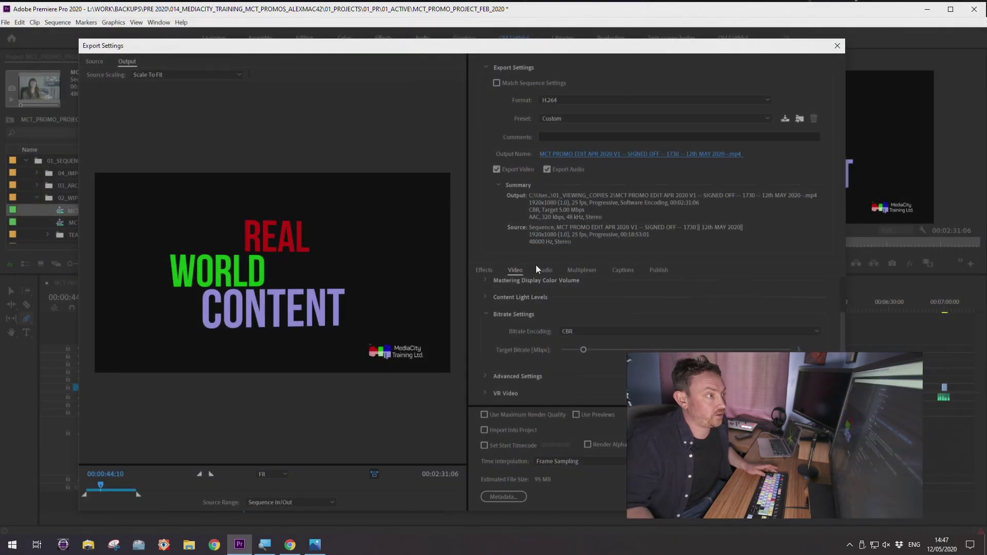
# Replace SIGNED OFF with VIEWING COPY in the output file name, save it and start the export
pyautogui.click(666, 156)
pyautogui.click(319, 464)
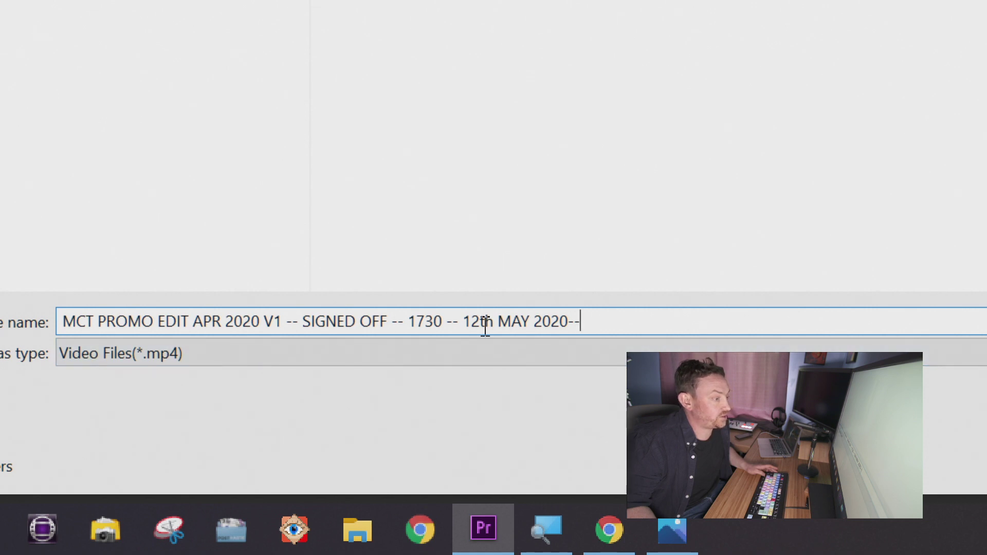
pyautogui.press('BackSpace')
pyautogui.press('BackSpace')
pyautogui.press('BackSpace')
pyautogui.press('BackSpace')
pyautogui.press('BackSpace')
pyautogui.press('BackSpace')
pyautogui.press('BackSpace')
pyautogui.press('BackSpace')
pyautogui.press('BackSpace')
pyautogui.press('BackSpace')
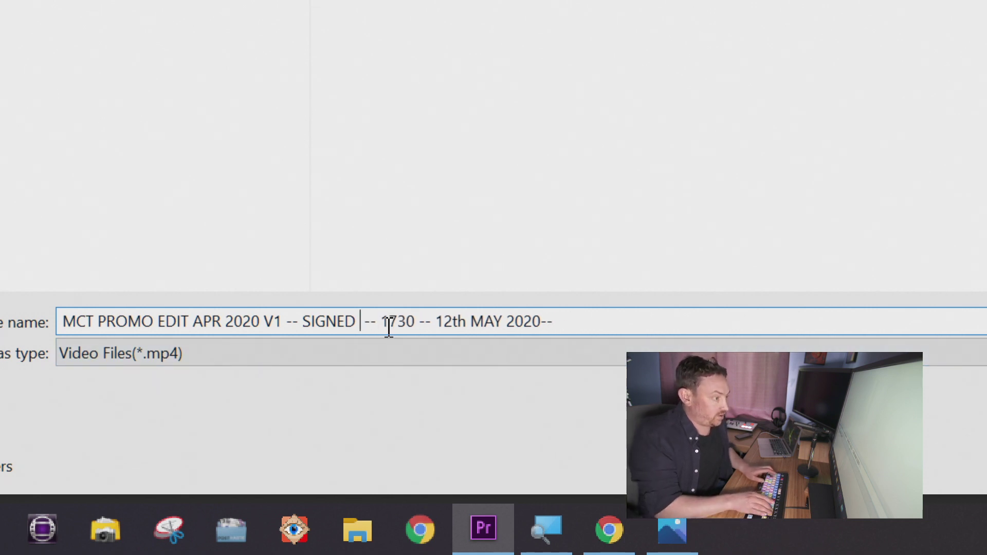
pyautogui.write('VIREW')
pyautogui.press('BackSpace')
pyautogui.press('BackSpace')
pyautogui.press('BackSpace')
pyautogui.write('EWING CP')
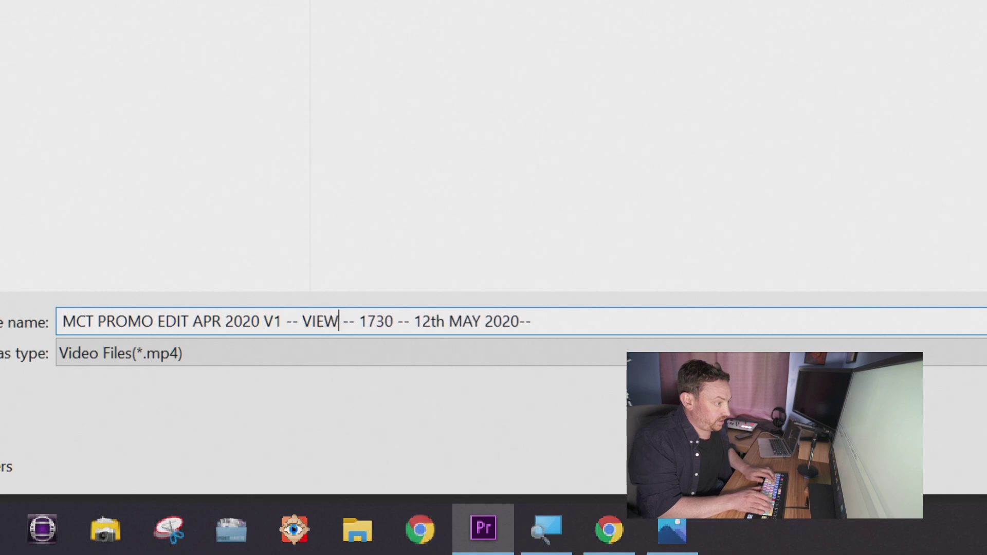
pyautogui.press('BackSpace')
pyautogui.write('OPU')
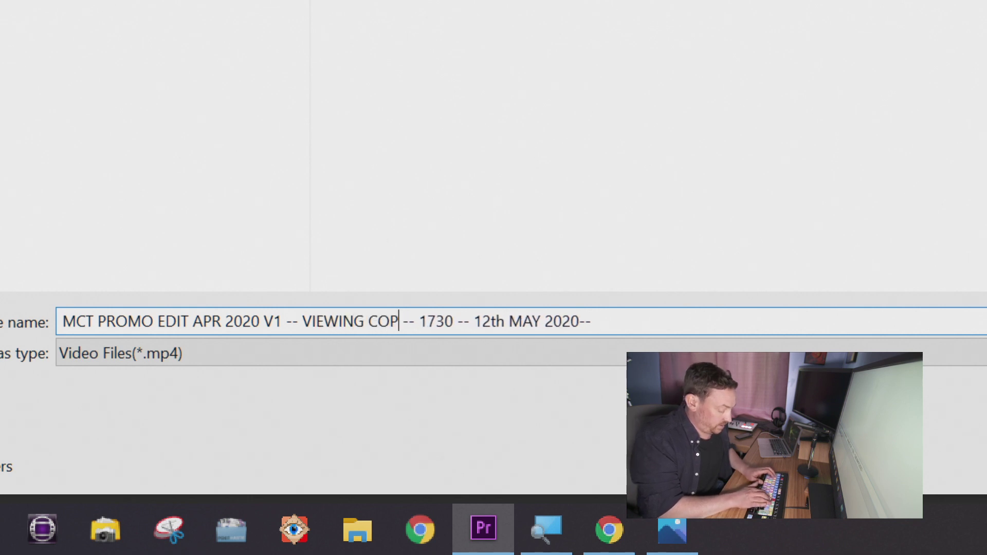
pyautogui.press('BackSpace')
pyautogui.write('Y')
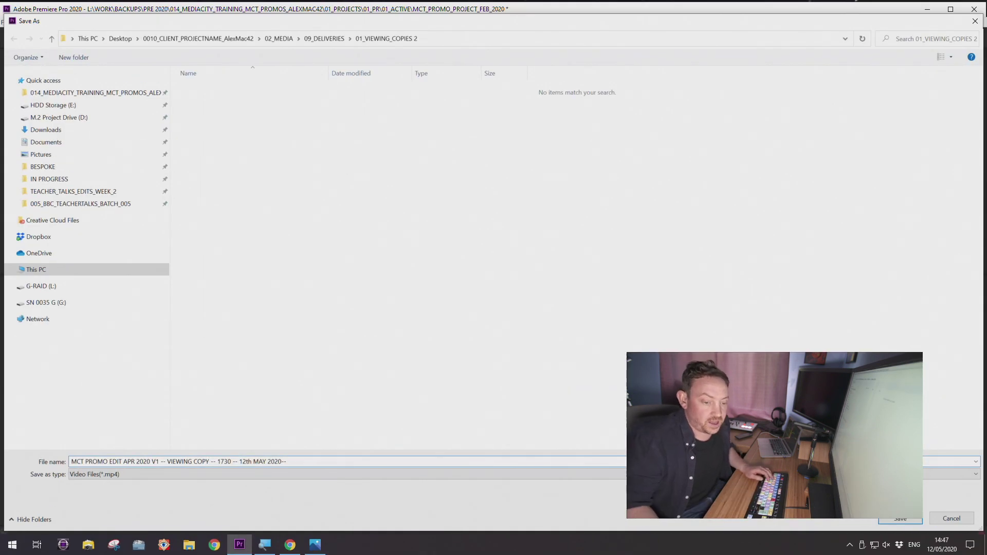
pyautogui.click(901, 519)
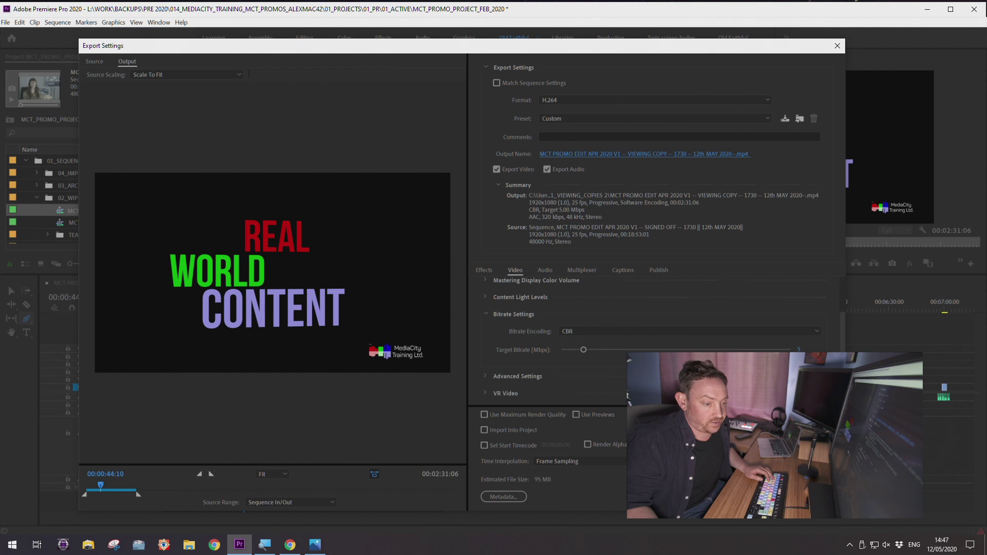
pyautogui.press('Return')
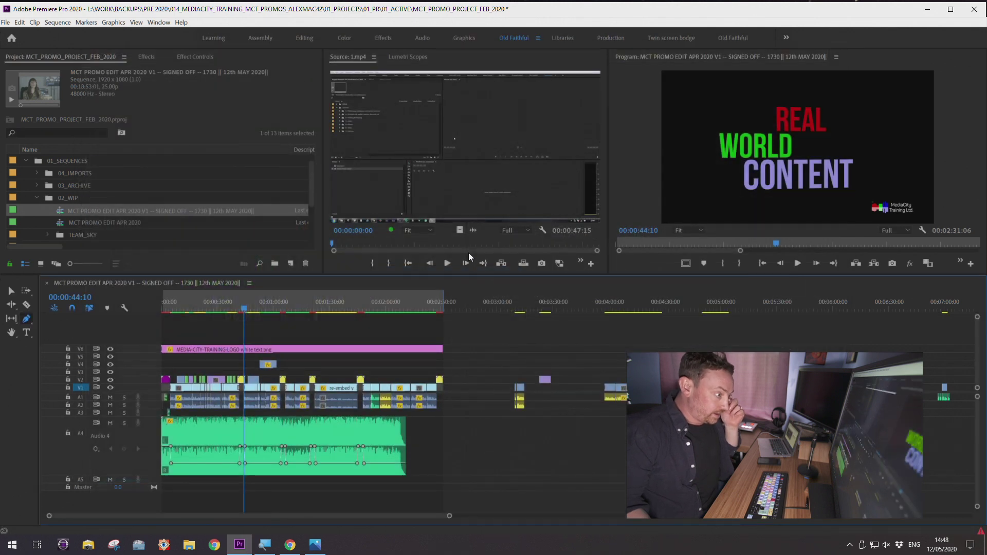
# Scrub through the promo sequence around 45 seconds and move the playhead back to about 00:00:06:09
pyautogui.click(220, 307)
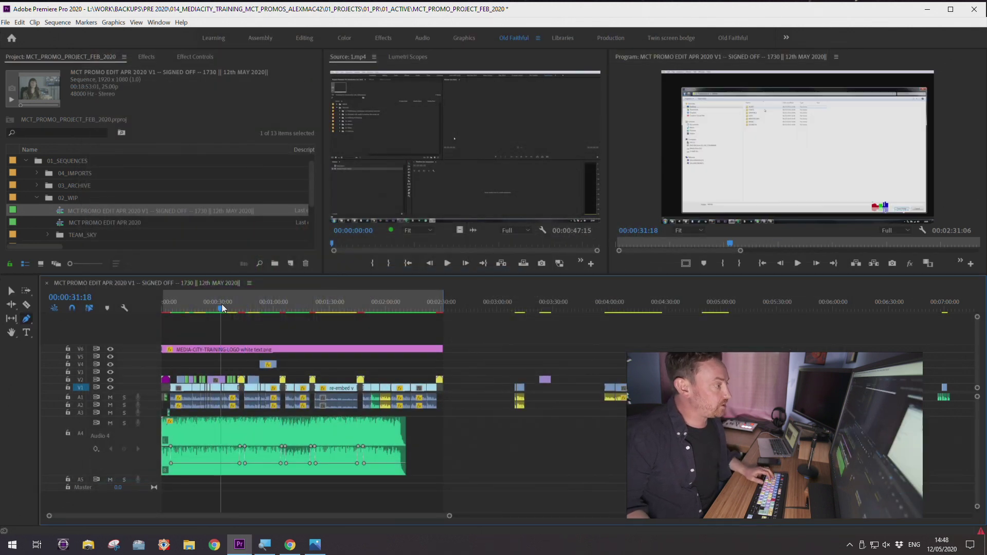
pyautogui.click(233, 303)
pyautogui.moveTo(254, 303); pyautogui.dragTo(247, 308)
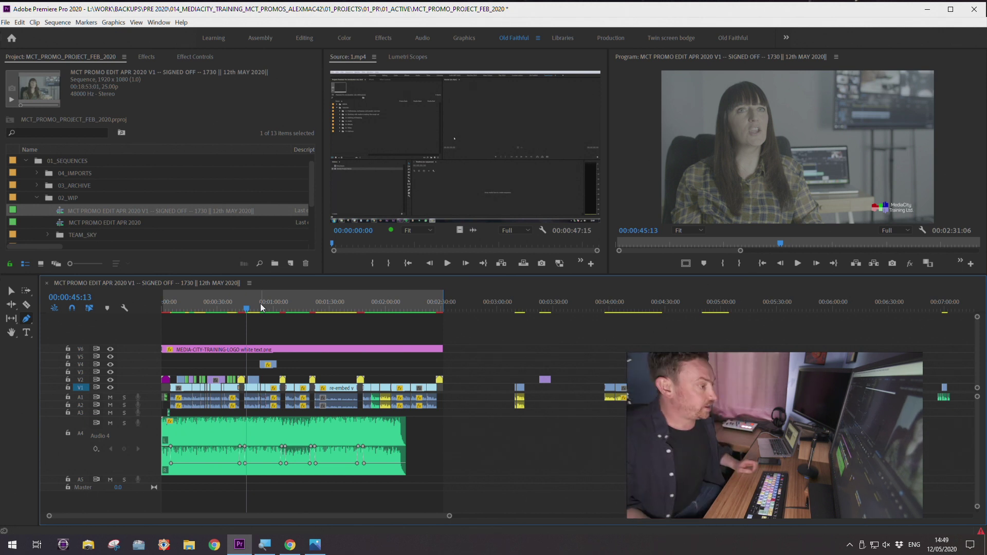
pyautogui.click(251, 304)
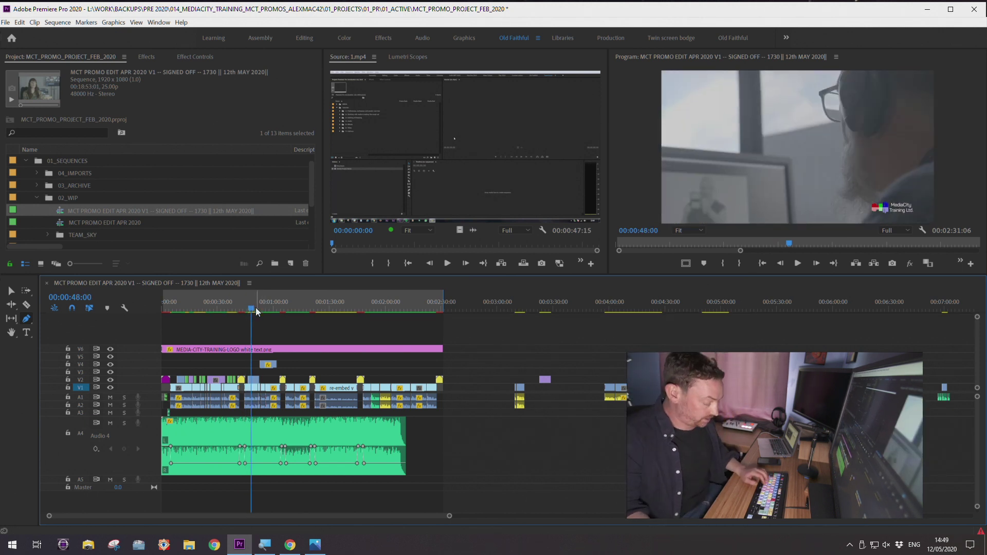
pyautogui.moveTo(257, 309); pyautogui.dragTo(173, 311)
pyautogui.press('-')
pyautogui.press('=')
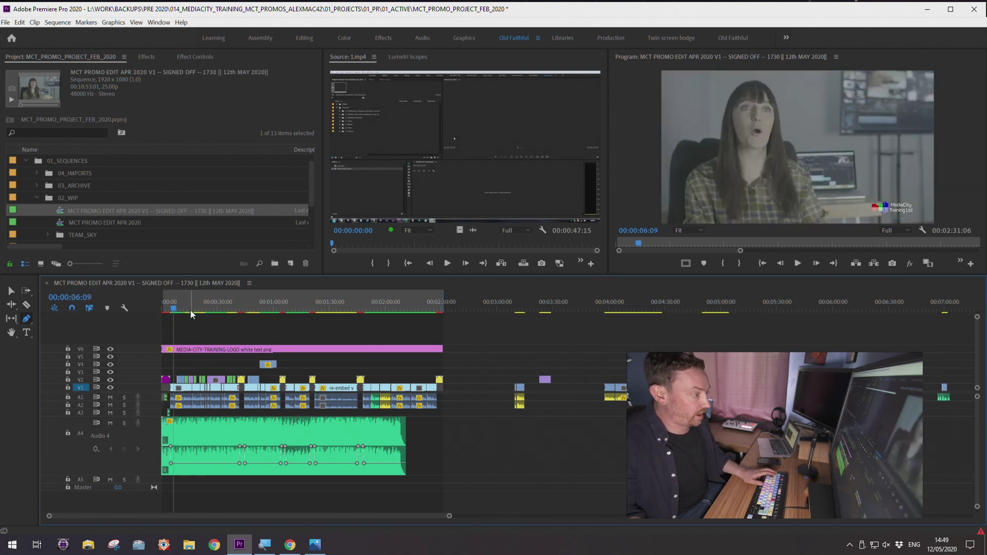
# Open the export settings for the promo sequence and choose the QuickTime format with the Apple ProRes 422 HQ video codec
pyautogui.moveTo(197, 310); pyautogui.dragTo(174, 311)
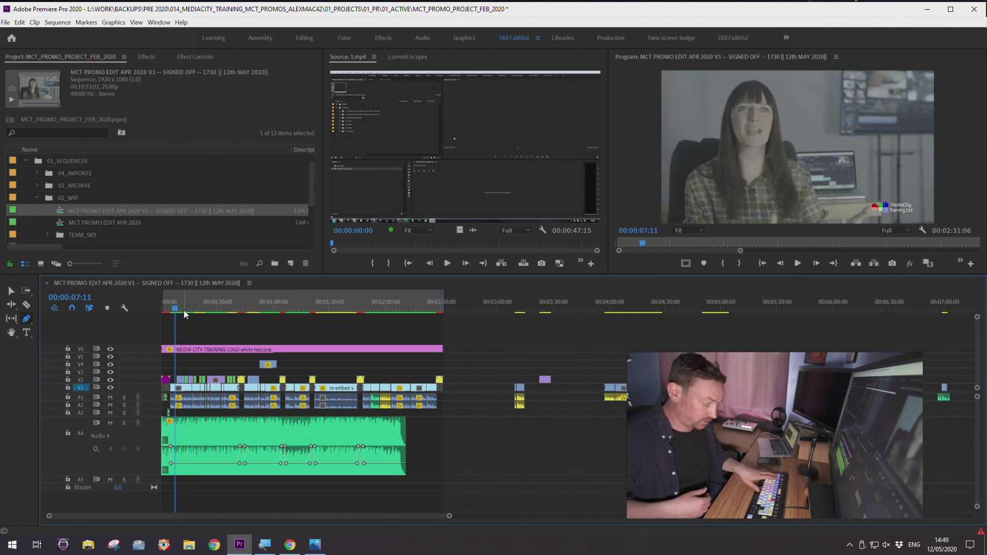
pyautogui.hotkey('ctrl', 'm')
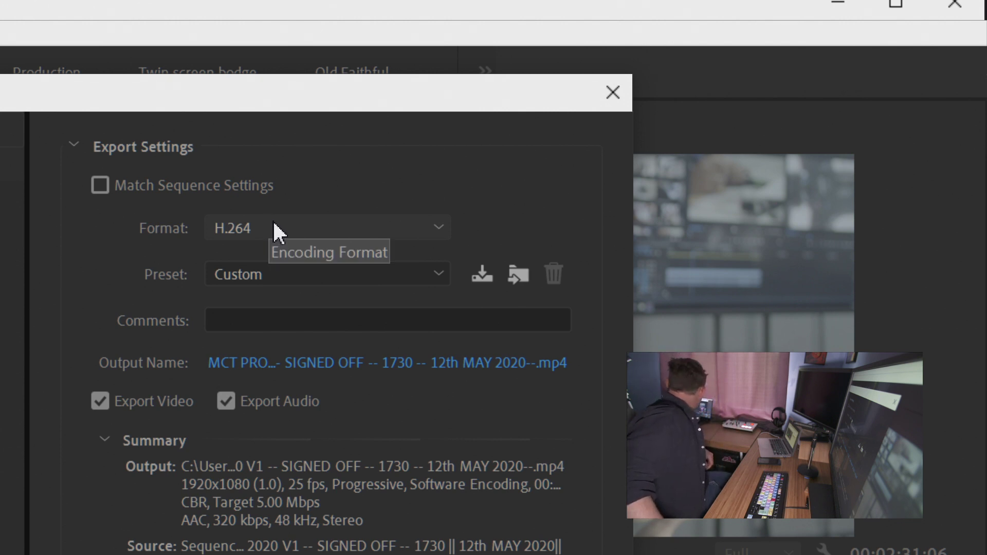
pyautogui.click(276, 228)
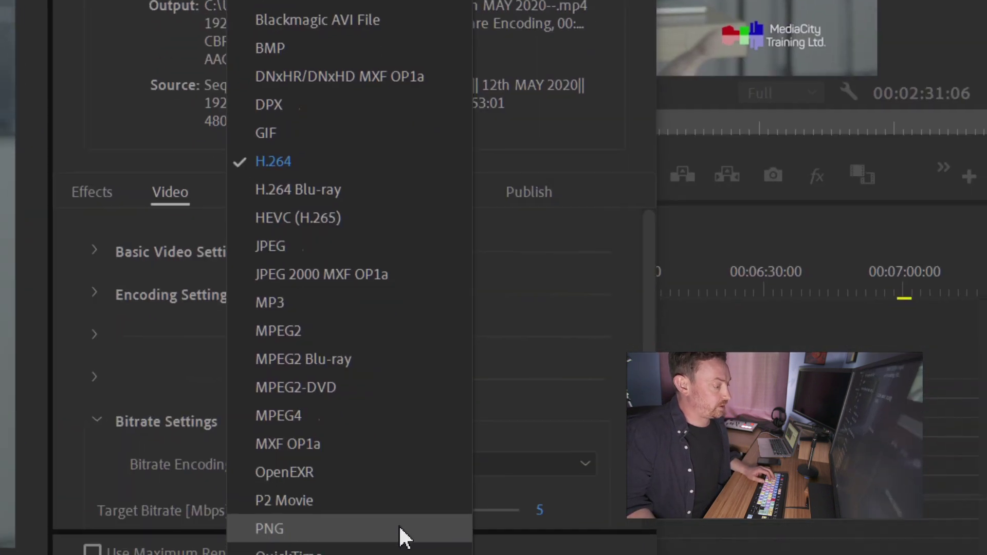
pyautogui.click(404, 553)
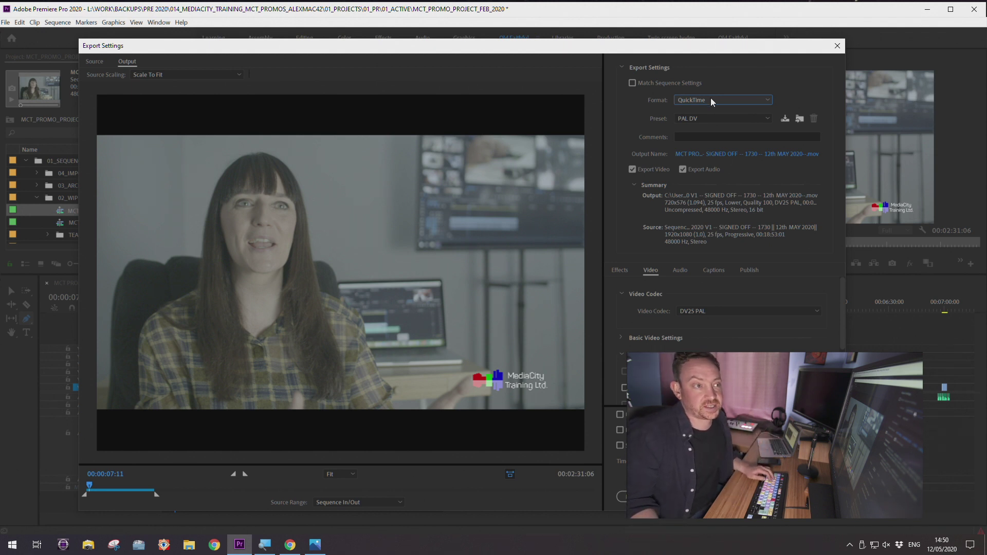
pyautogui.moveTo(714, 55); pyautogui.dragTo(709, 57)
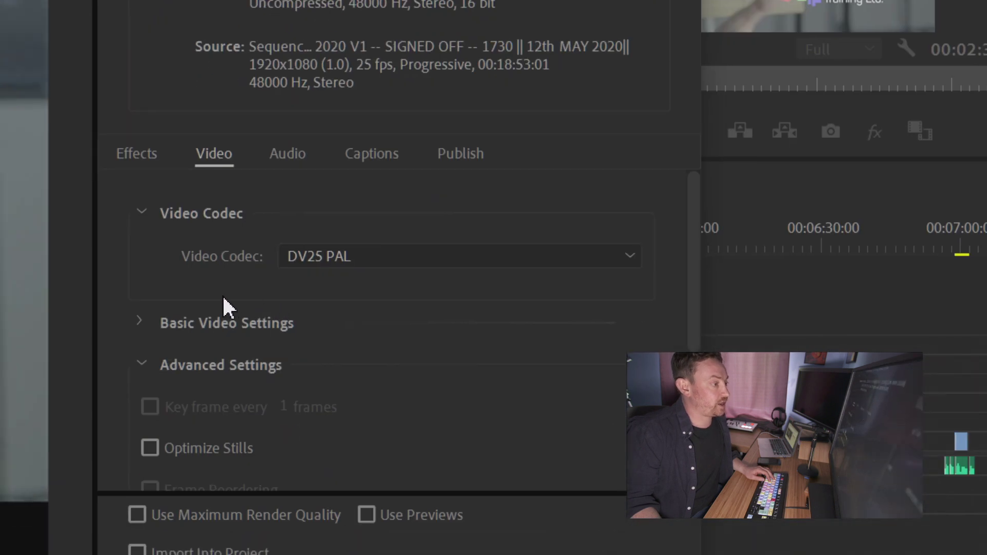
pyautogui.click(544, 263)
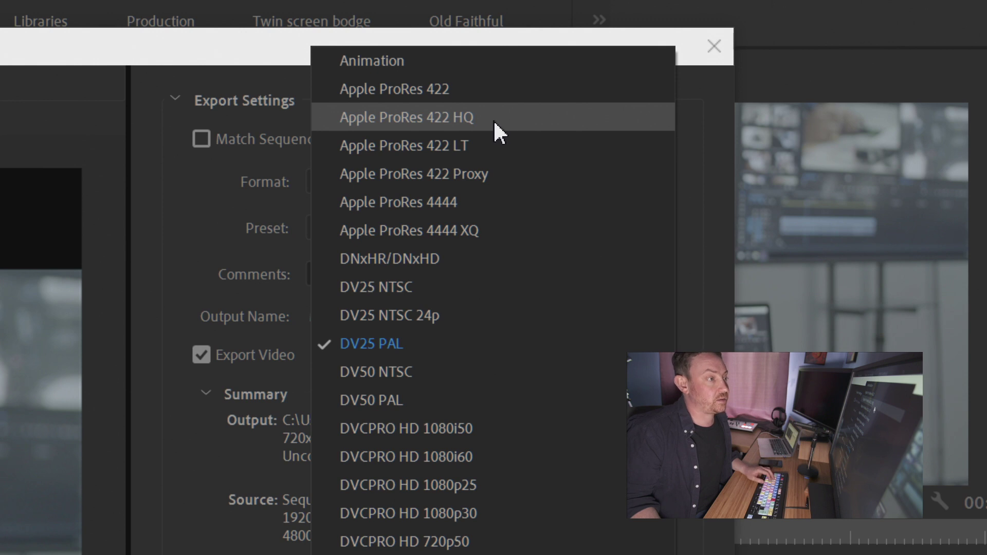
pyautogui.click(519, 117)
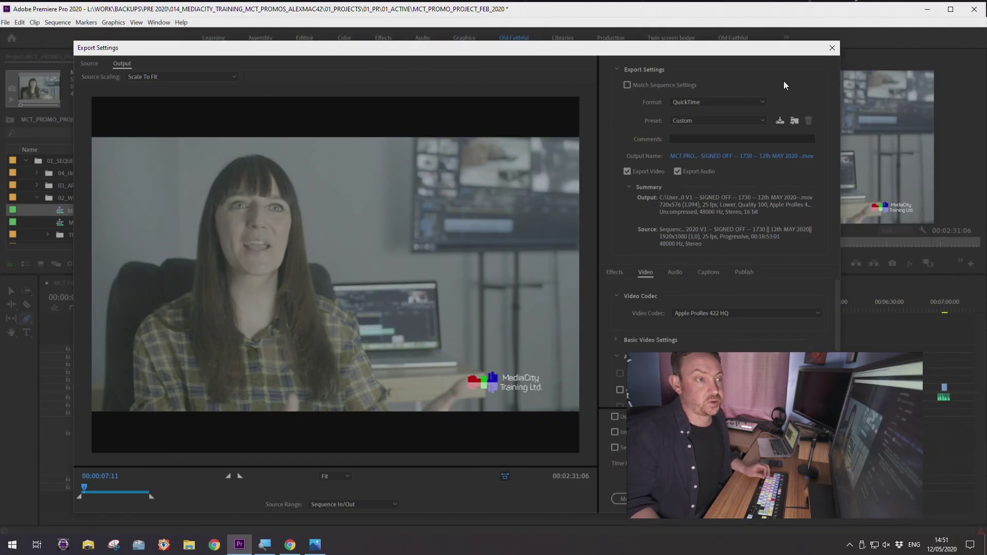
# Match the export's basic video settings to the source and enable Use Maximum Render Quality
pyautogui.click(620, 297)
pyautogui.click(618, 331)
pyautogui.click(617, 312)
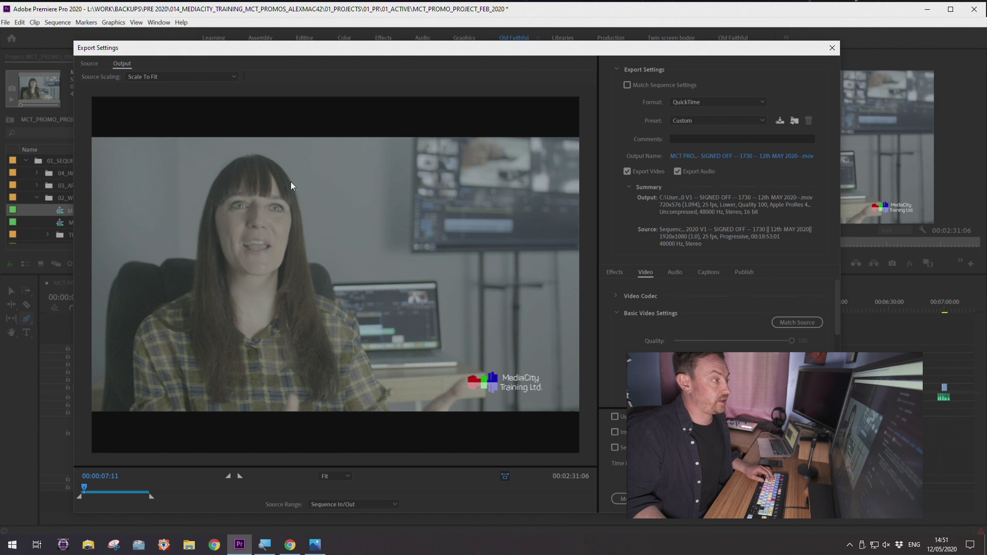
pyautogui.click(103, 489)
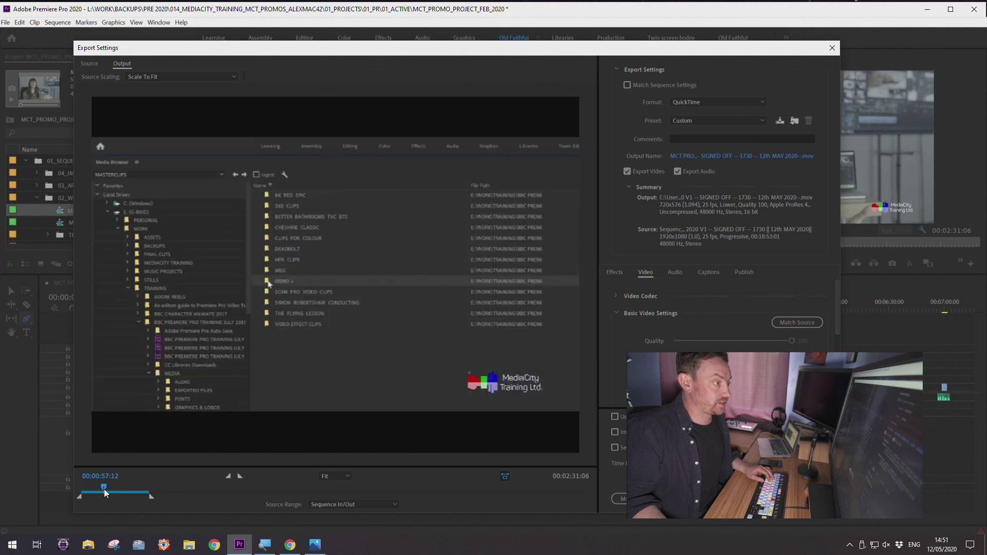
pyautogui.moveTo(104, 489); pyautogui.dragTo(107, 489)
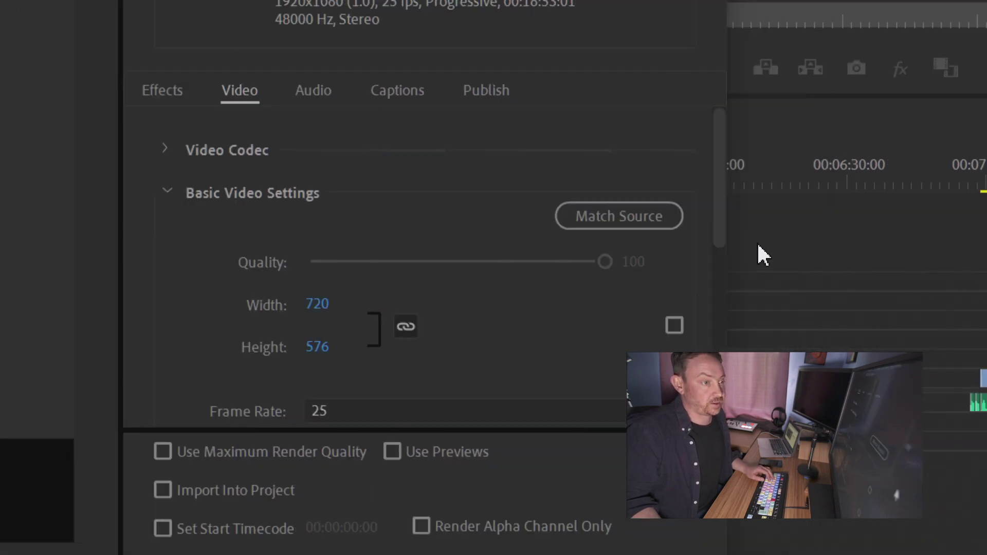
pyautogui.click(640, 211)
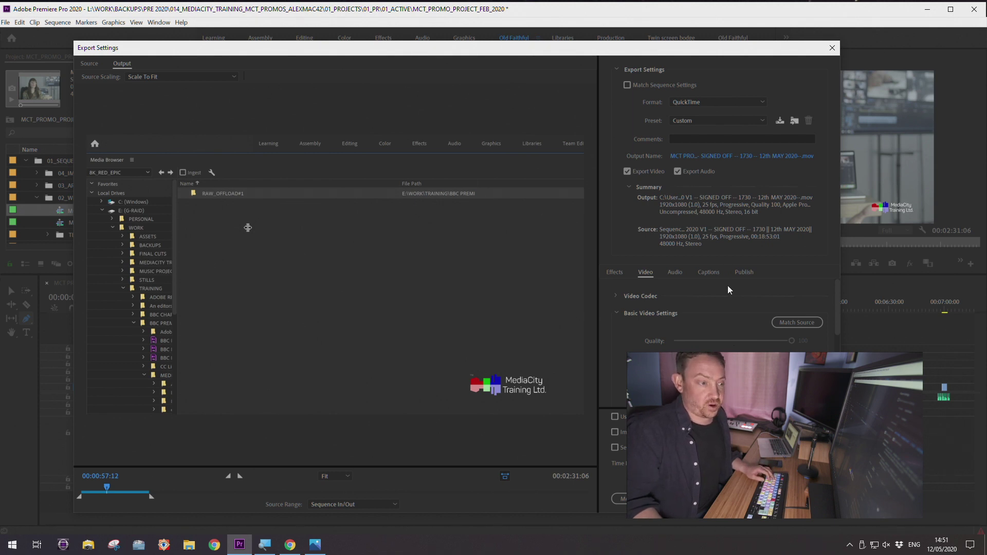
pyautogui.click(616, 312)
pyautogui.click(617, 296)
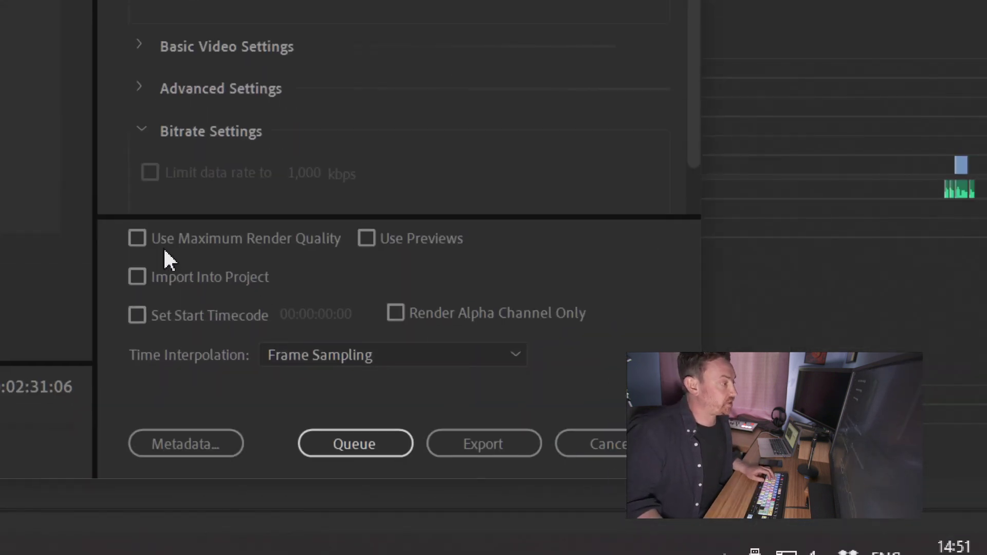
pyautogui.click(137, 238)
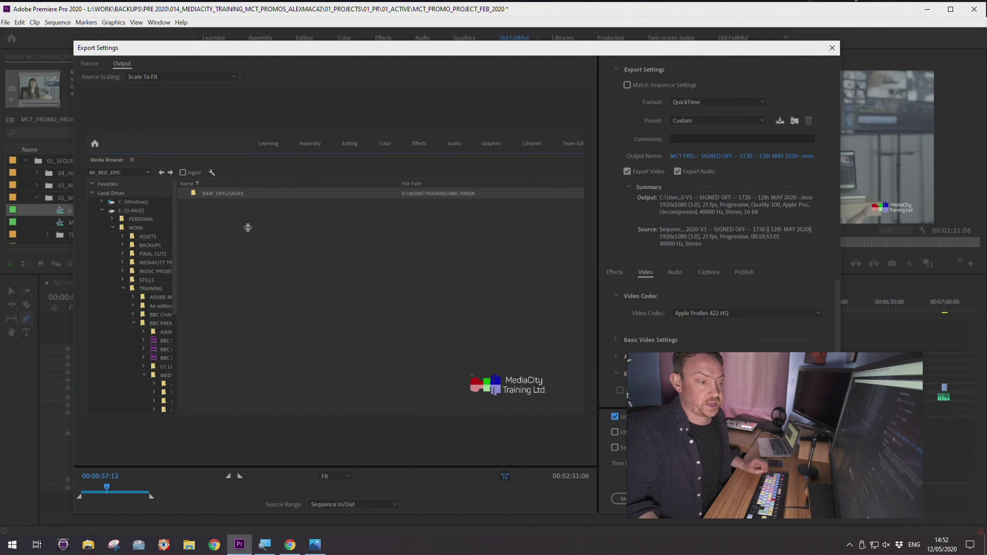
# Set the output location to the 03_MASTERS folder inside 09_DELIVERIES, keep the suggested file name and start the export
pyautogui.click(736, 157)
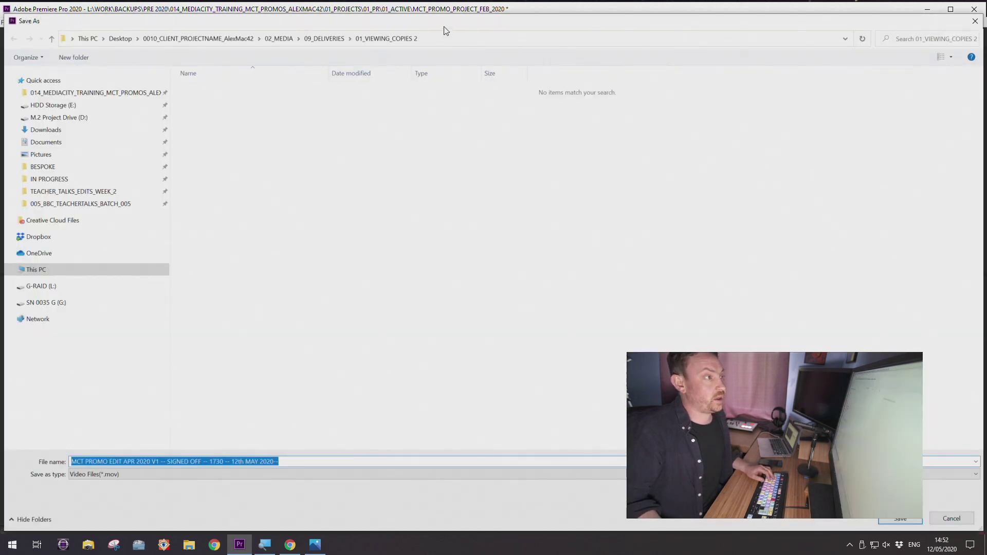
pyautogui.moveTo(444, 27); pyautogui.dragTo(459, 45)
pyautogui.moveTo(30, 48); pyautogui.dragTo(437, 69)
pyautogui.click(330, 74)
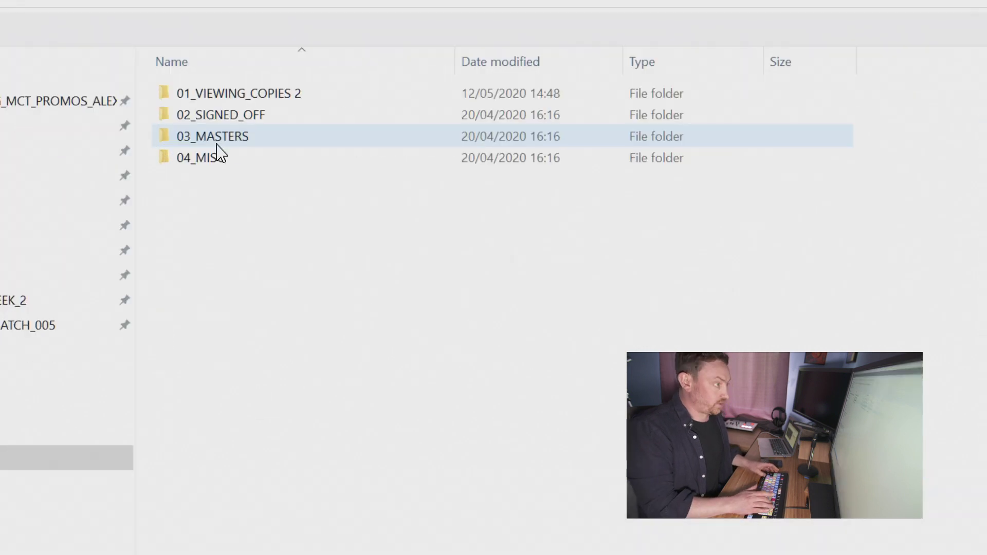
pyautogui.doubleClick(216, 140)
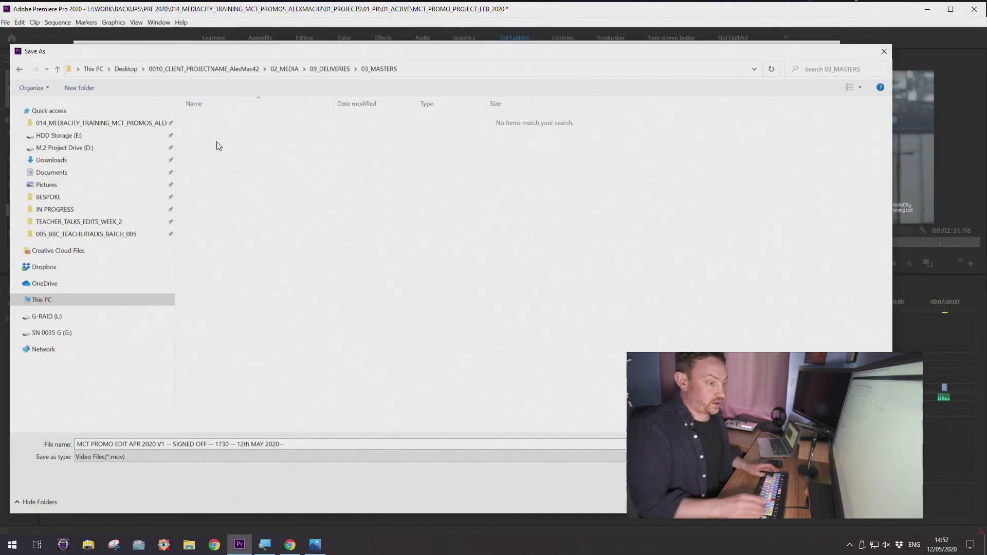
pyautogui.press('Return')
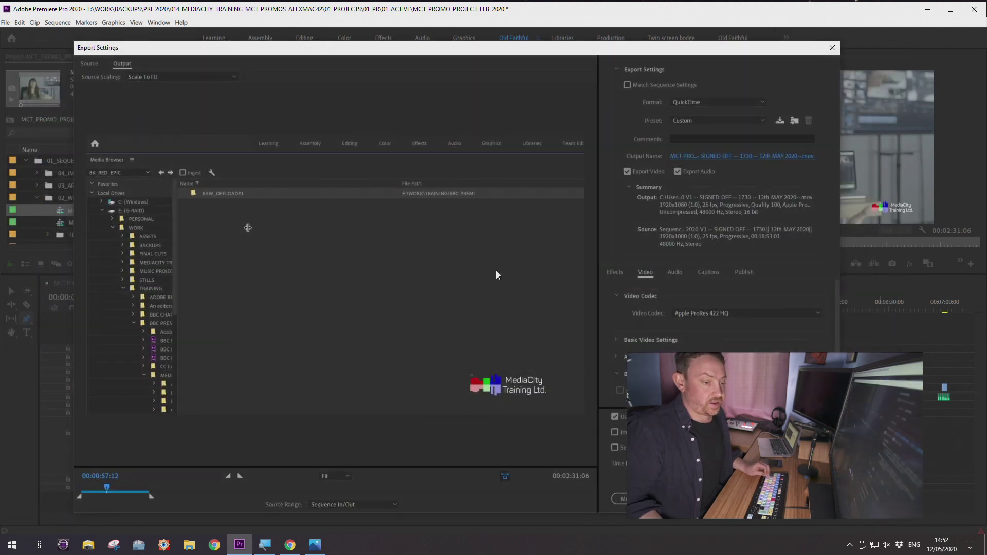
pyautogui.press('Return')
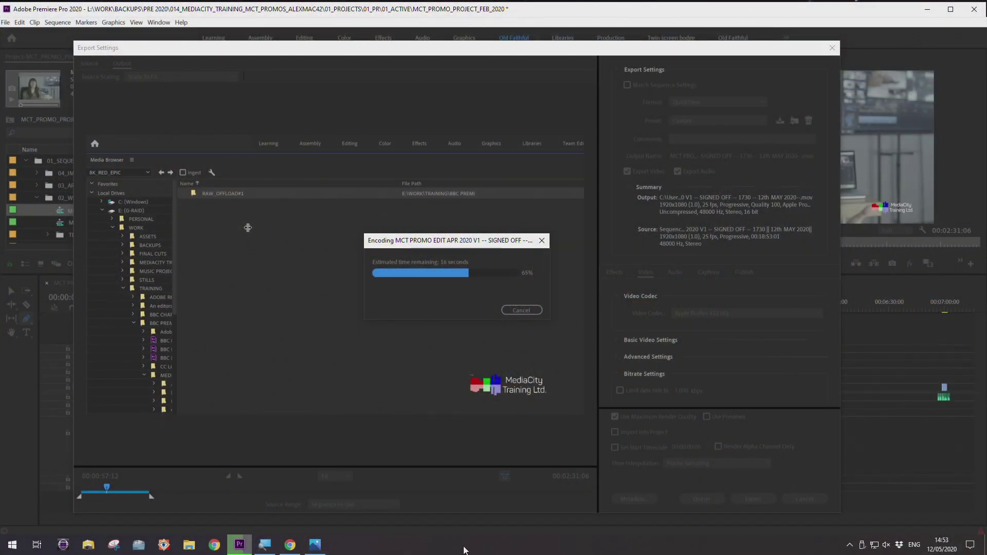
# Switch to the Scan MCT webinar #3 presentation in Chrome and show the training kit slide about the Intel Skull Canyon Nuc
pyautogui.click(291, 547)
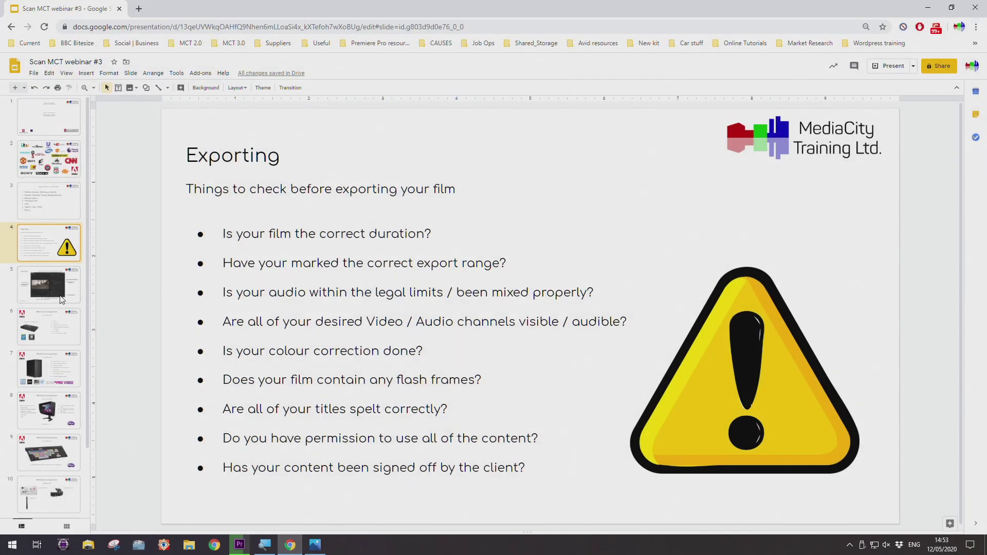
pyautogui.click(60, 300)
pyautogui.click(58, 323)
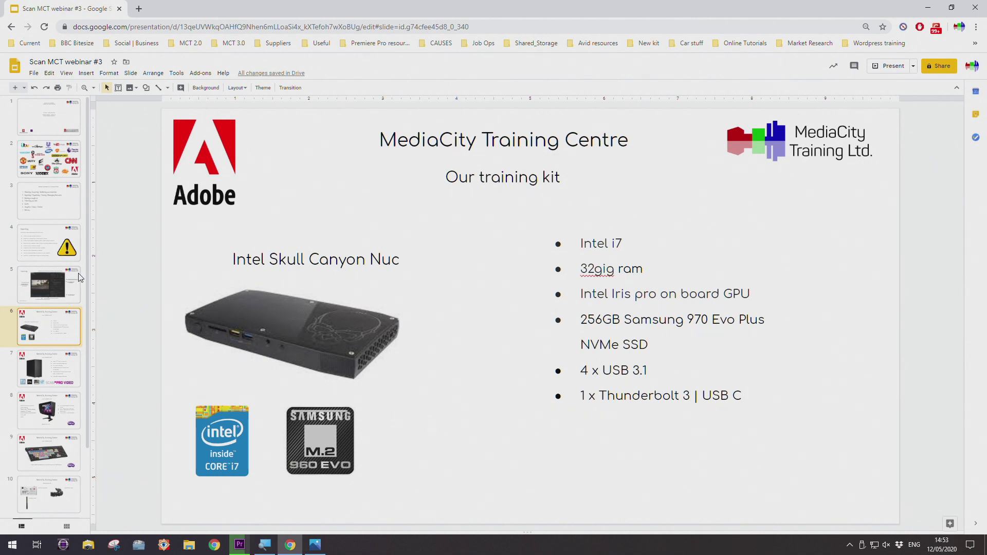